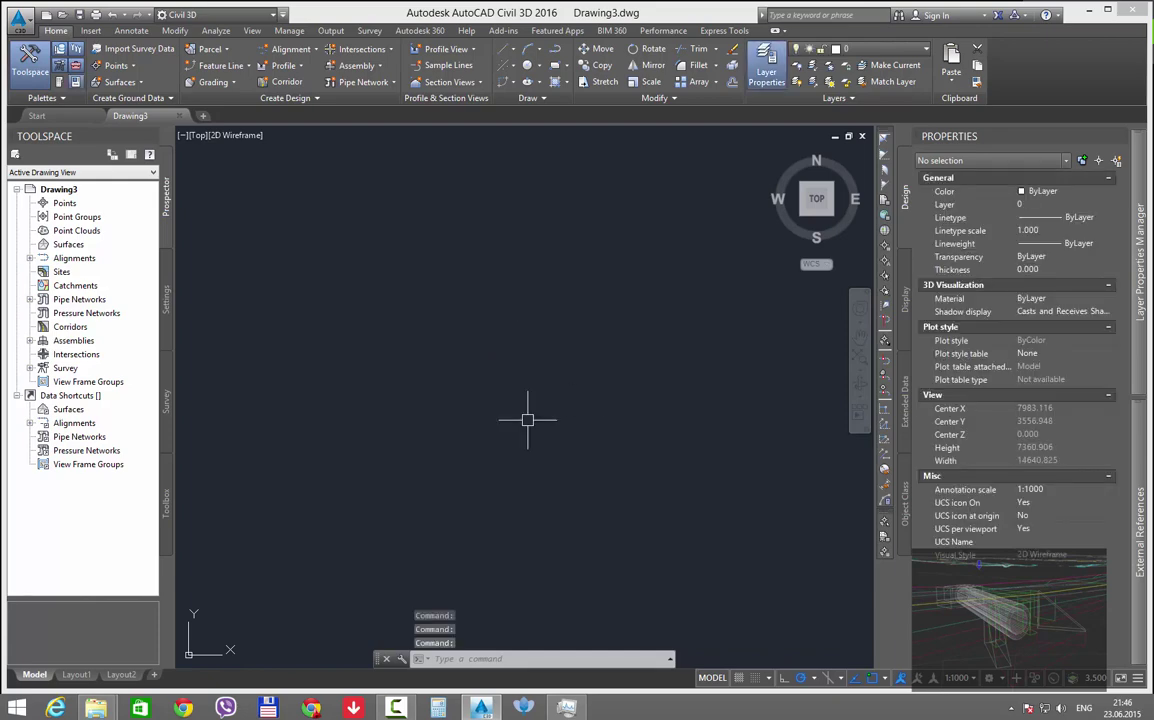
Step: Save the drawing as "Profil longitudinal" in the Predare folder
key(ctrl+s)
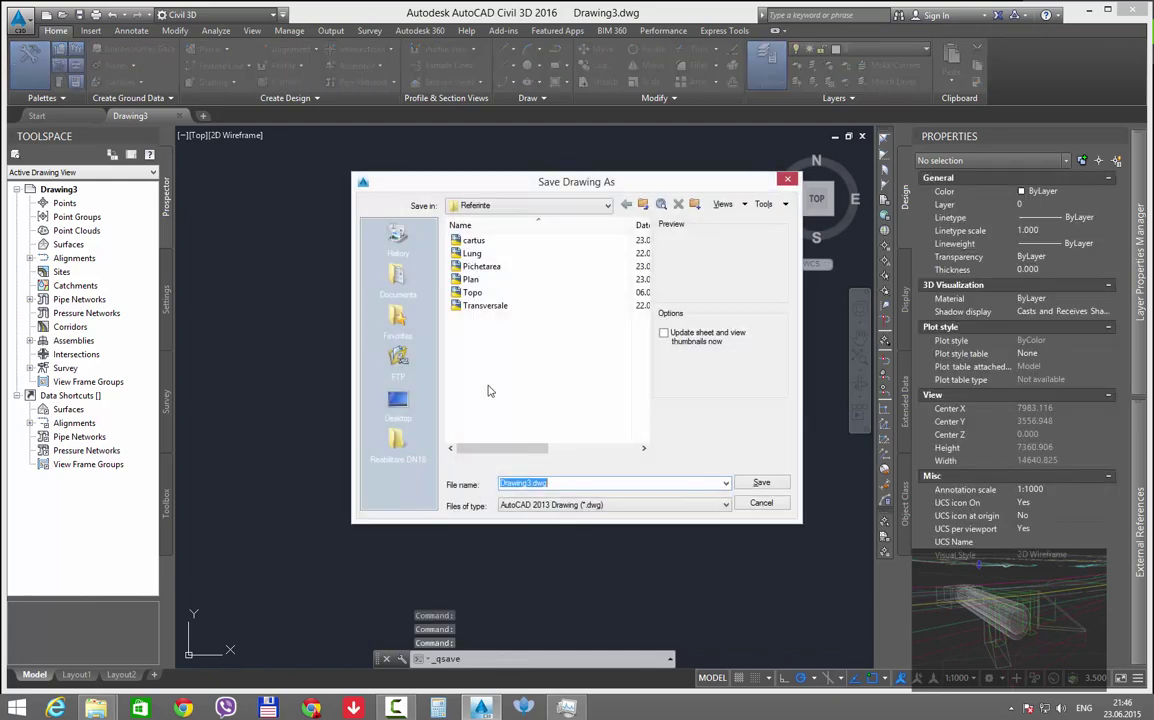
key(alt+2)
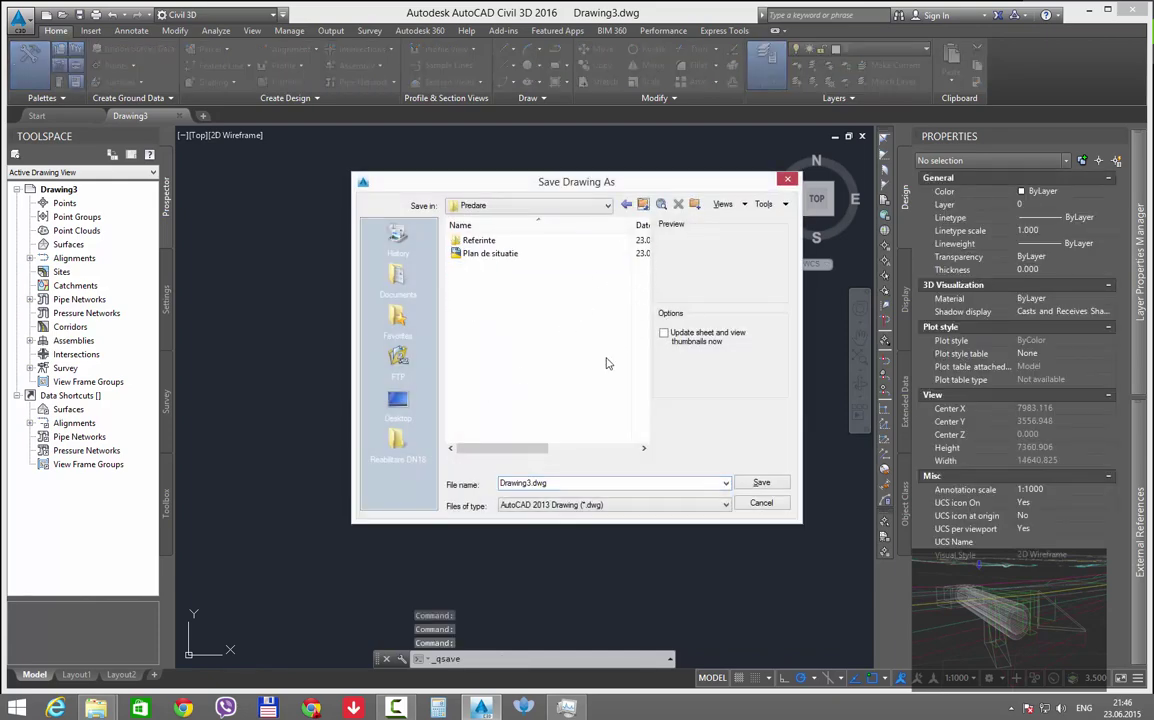
double_click(568, 483)
text(Pro)
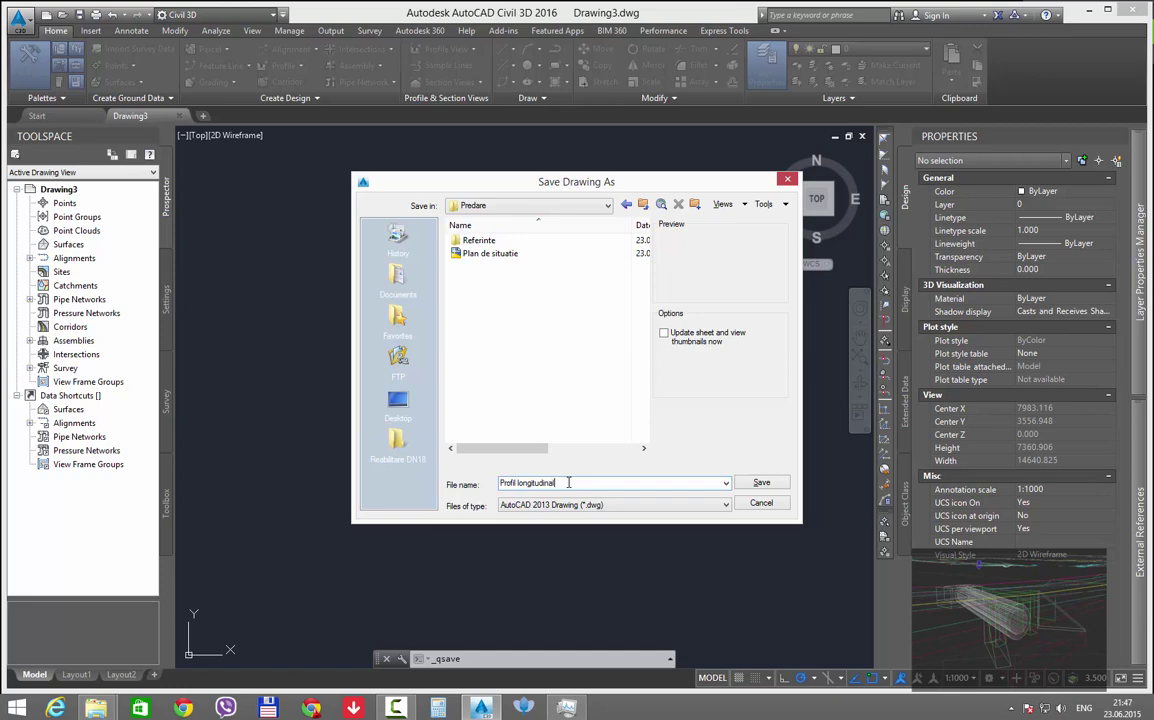
text(fil longitudinal)
key(Return)
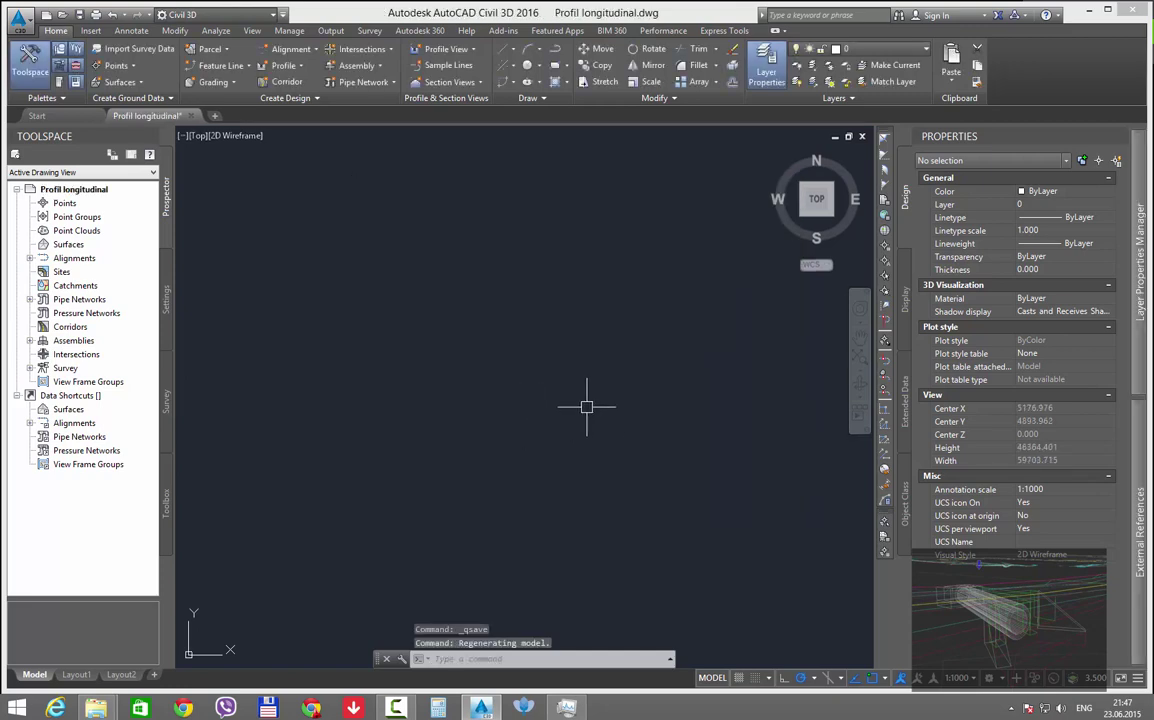
Step: Check the drawing units settings with the UNITS command and accept them
text(unite)
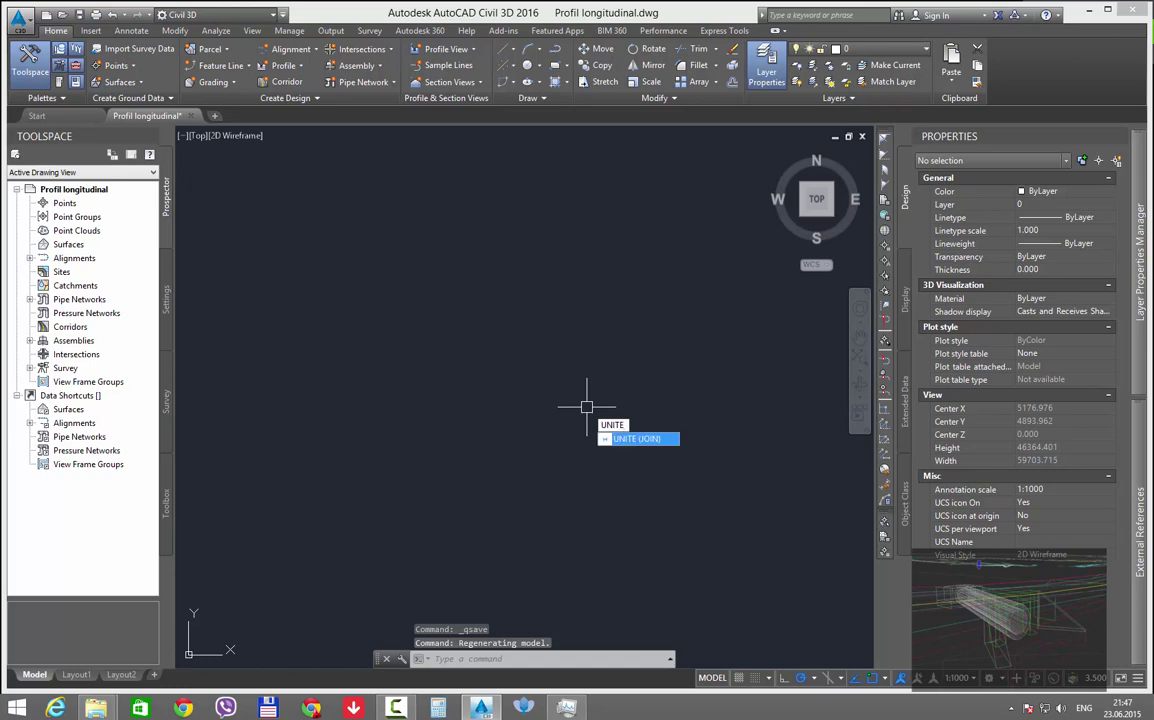
key(BackSpace)
key(Down)
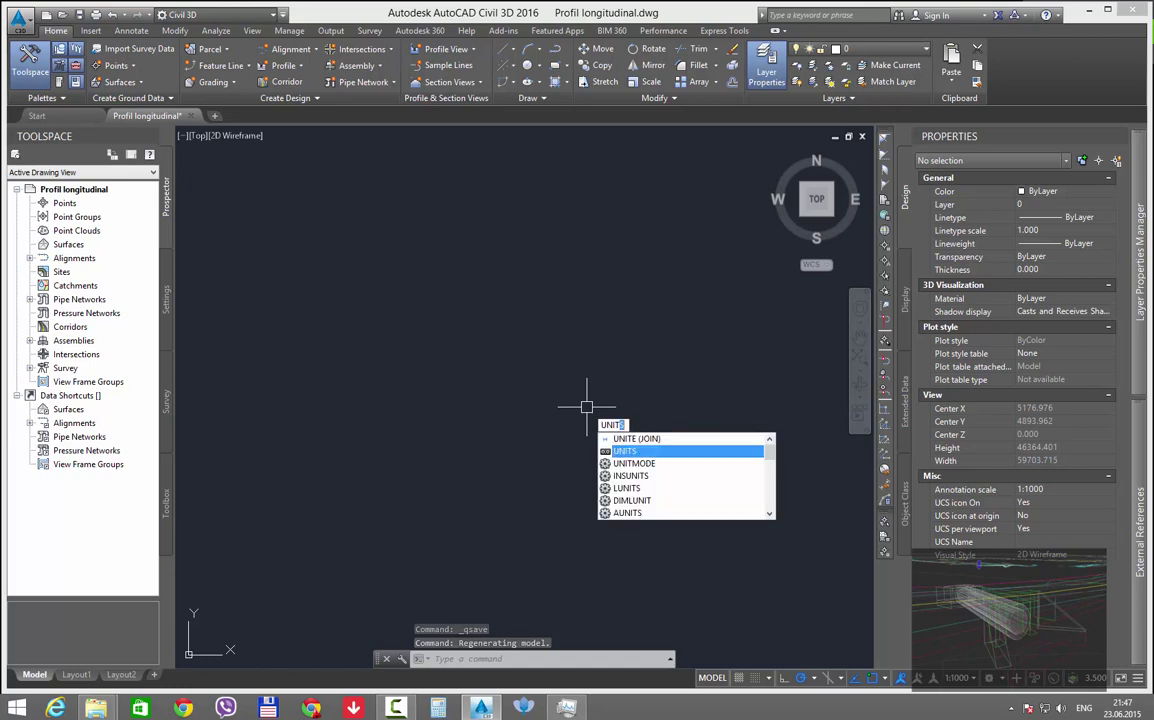
key(Return)
click(485, 475)
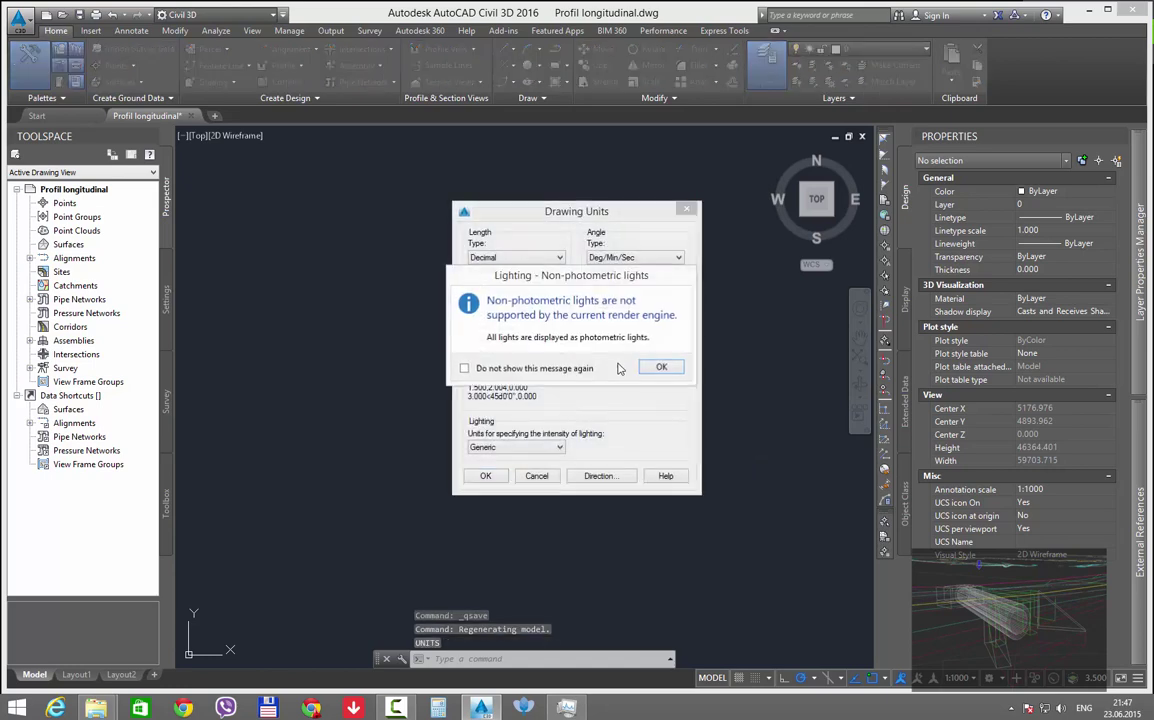
key(Return)
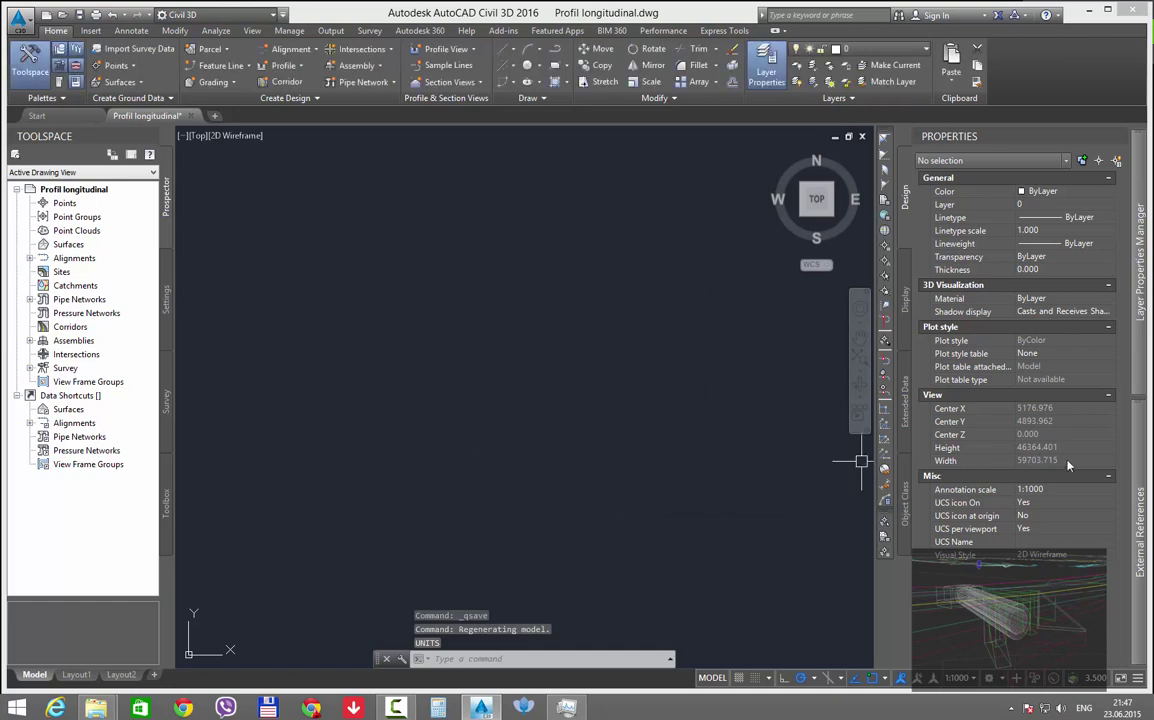
Step: Attach the Lung drawing from the Referinte folder as an external reference with its insertion point fixed at 0,0,0
mouse_move(1142, 503)
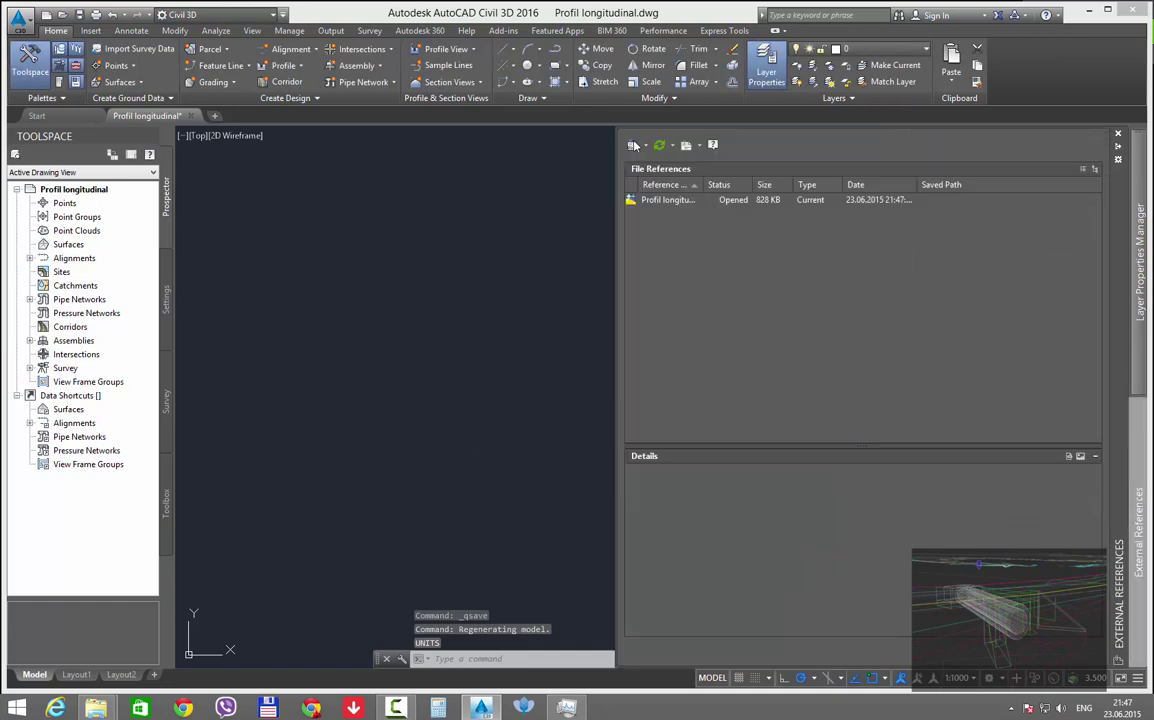
click(633, 146)
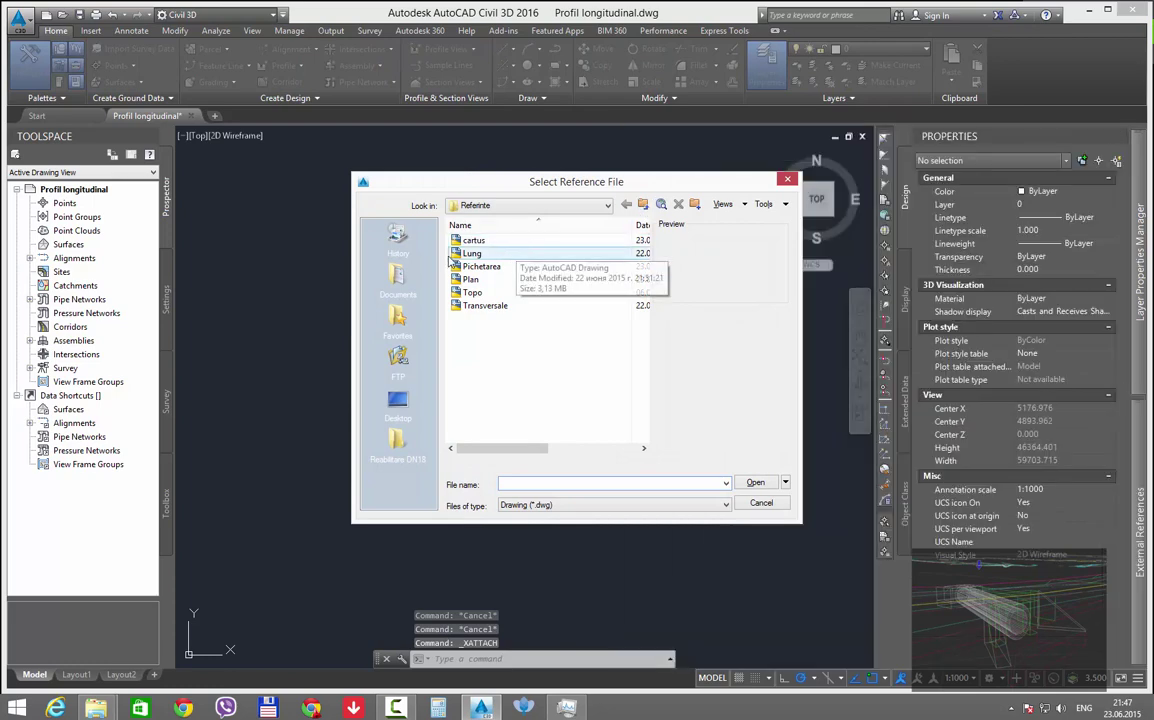
click(505, 205)
click(505, 205)
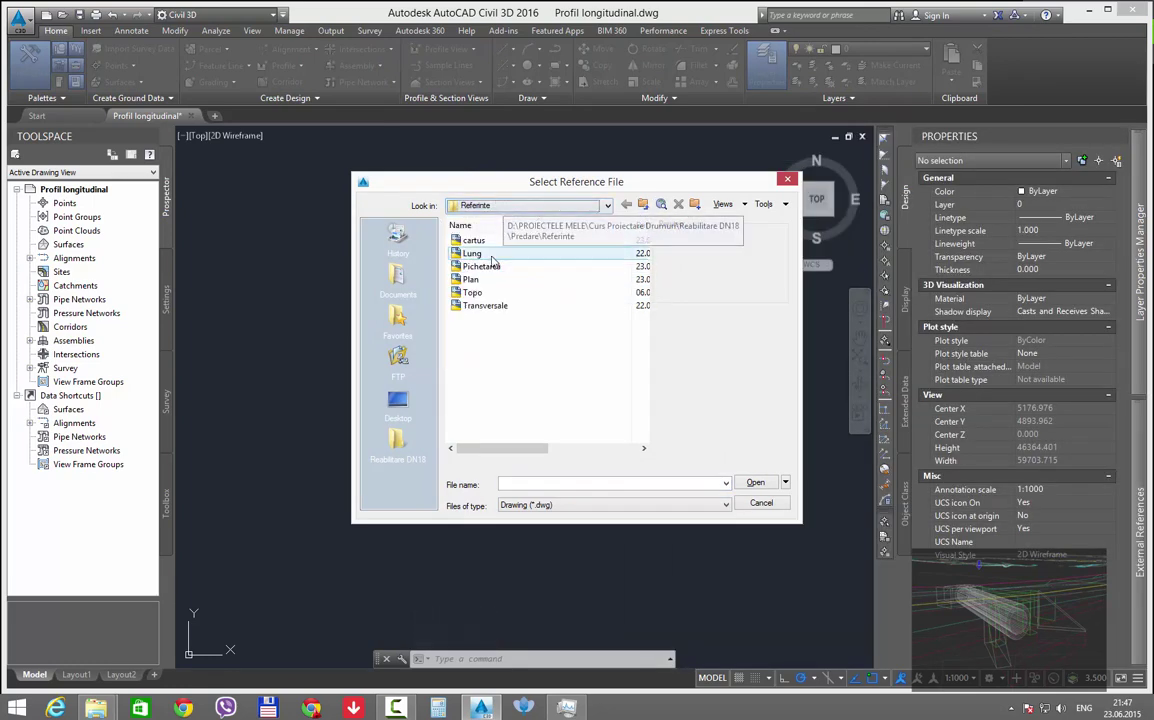
double_click(491, 257)
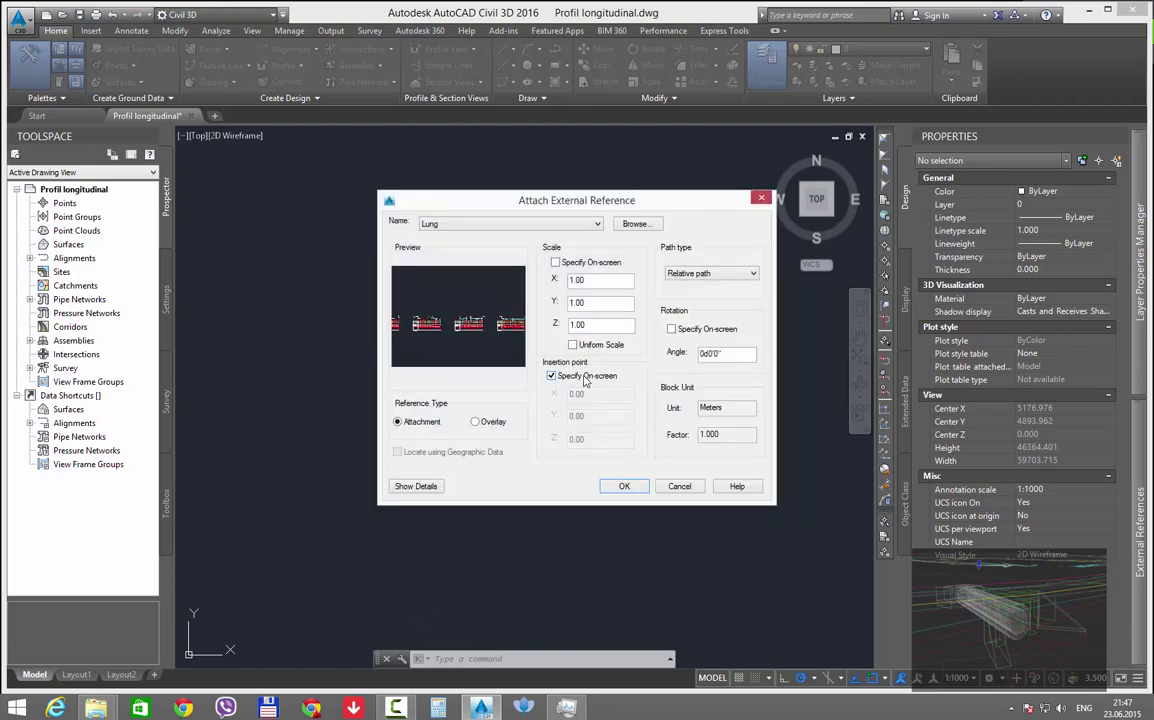
click(583, 377)
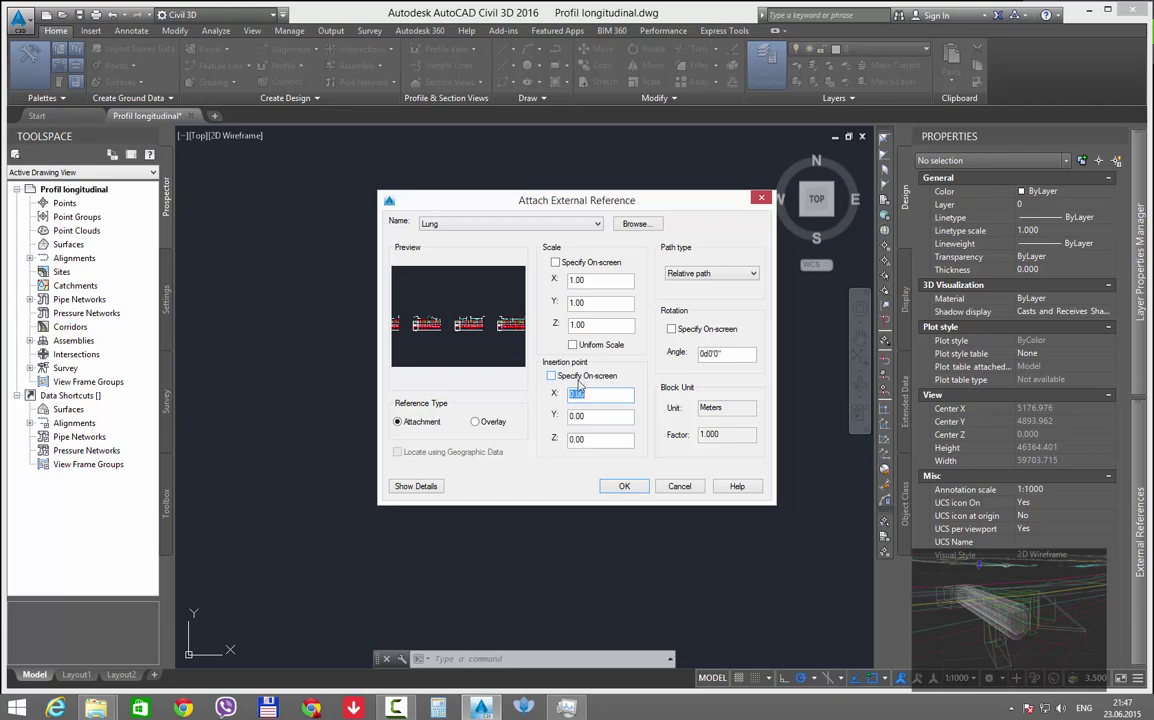
click(626, 490)
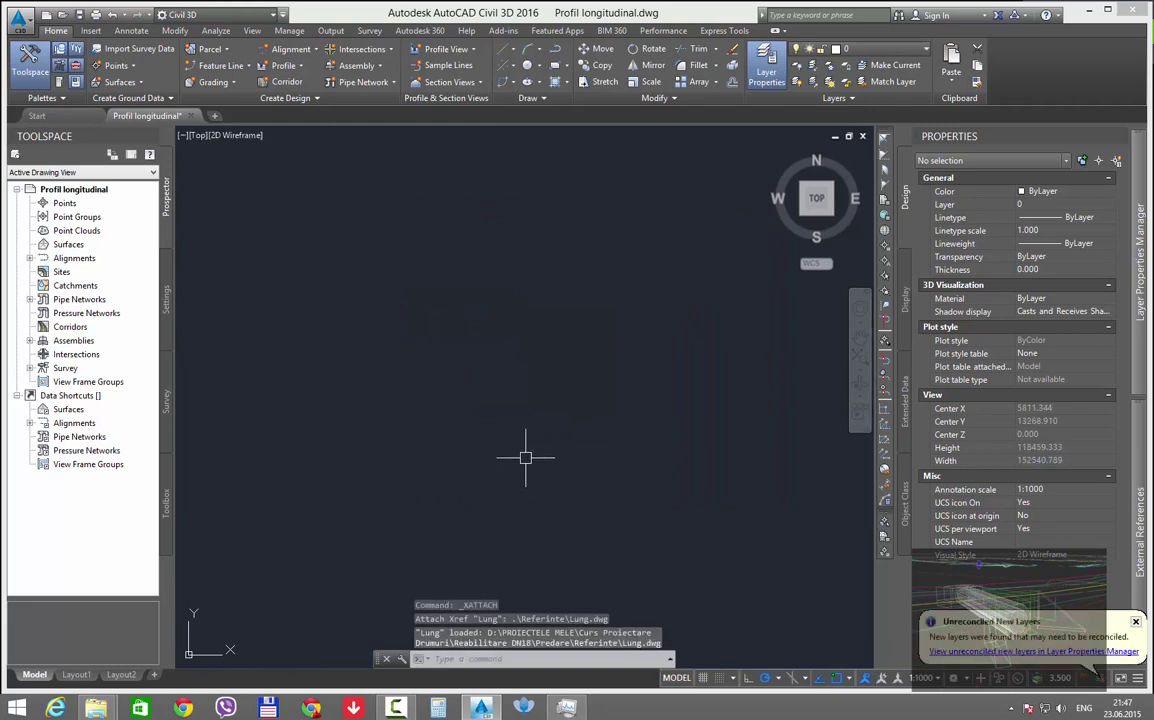
Step: Examine the longitudinal profiles of the attached Lung reference in model space
scroll(528, 460, down, 4)
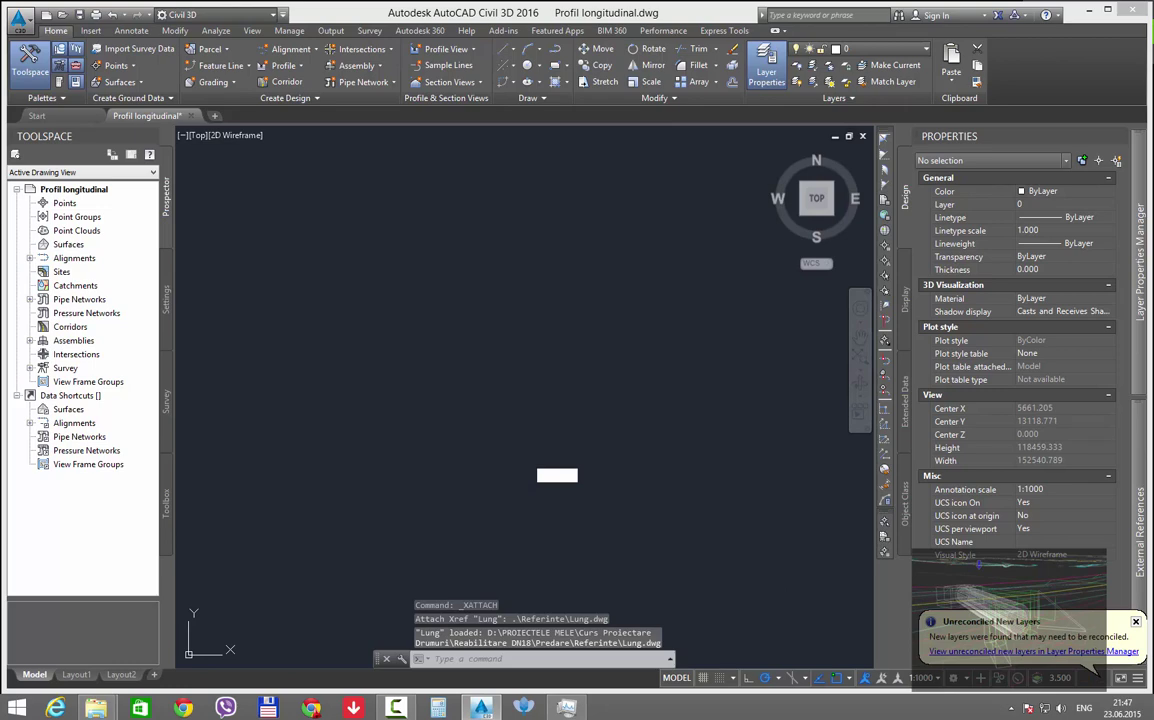
scroll(489, 479, up, 5)
scroll(587, 471, down, 1)
scroll(442, 423, up, 4)
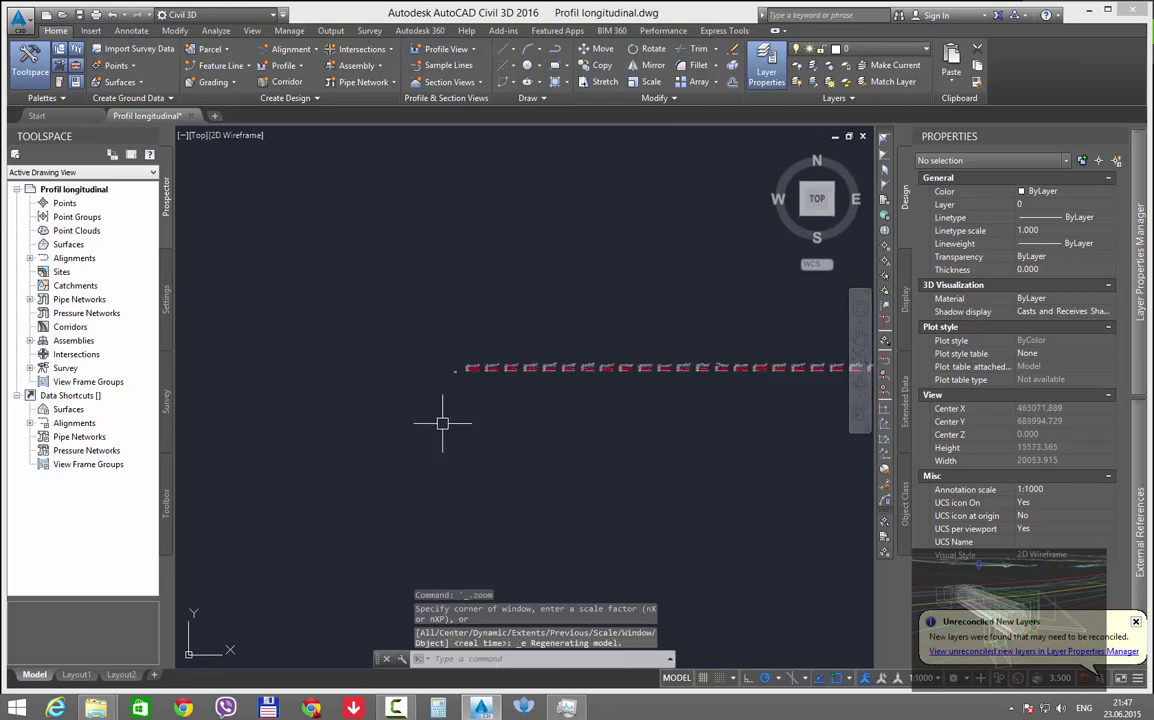
scroll(466, 381, up, 10)
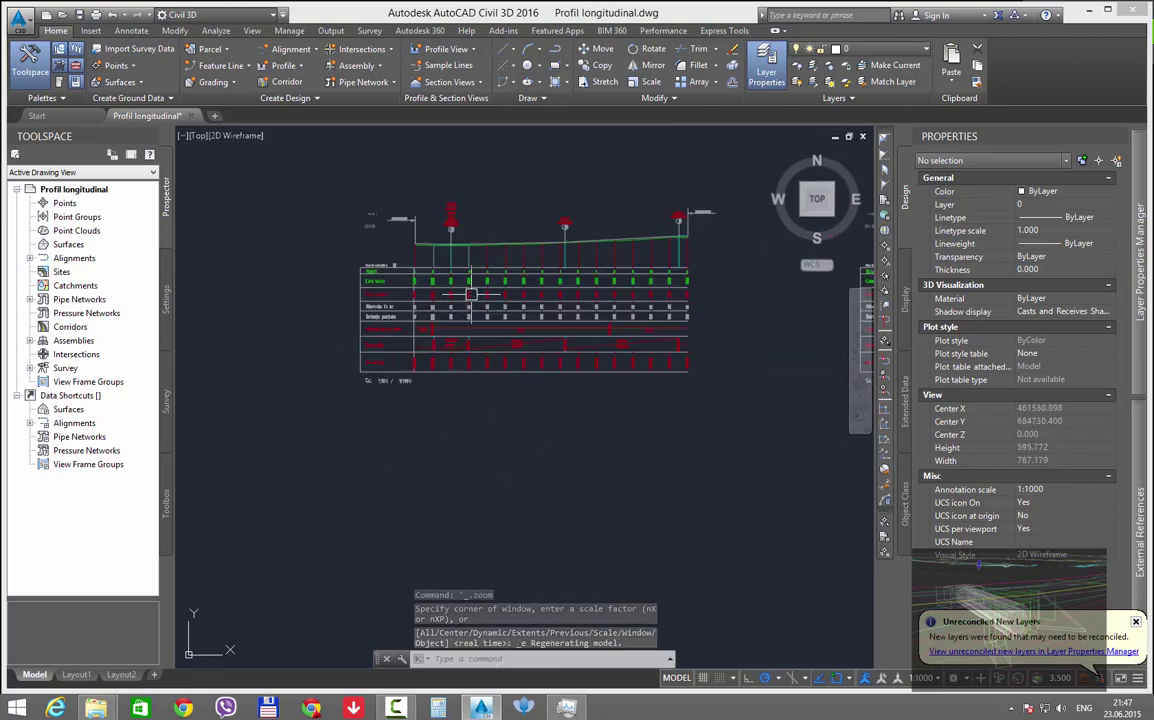
mouse_move(470, 293)
middle_down()
mouse_move(468, 408)
mouse_move(449, 424)
middle_up()
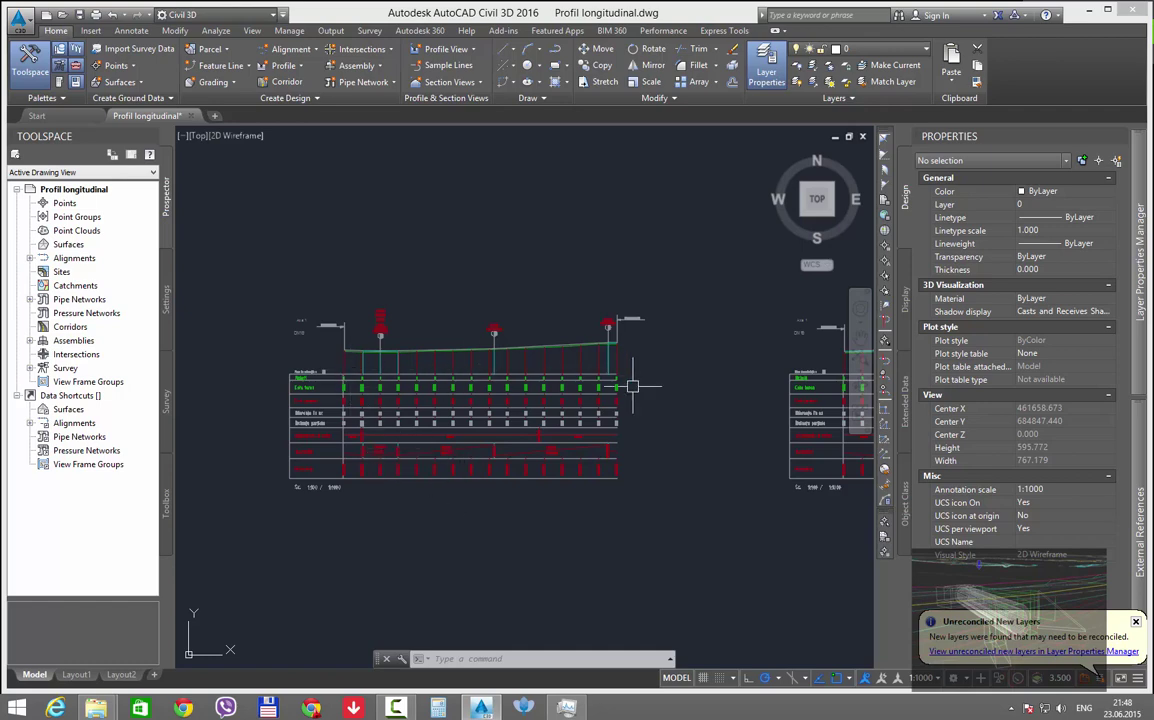
middle_drag(588, 355, 415, 366)
scroll(630, 440, down, 4)
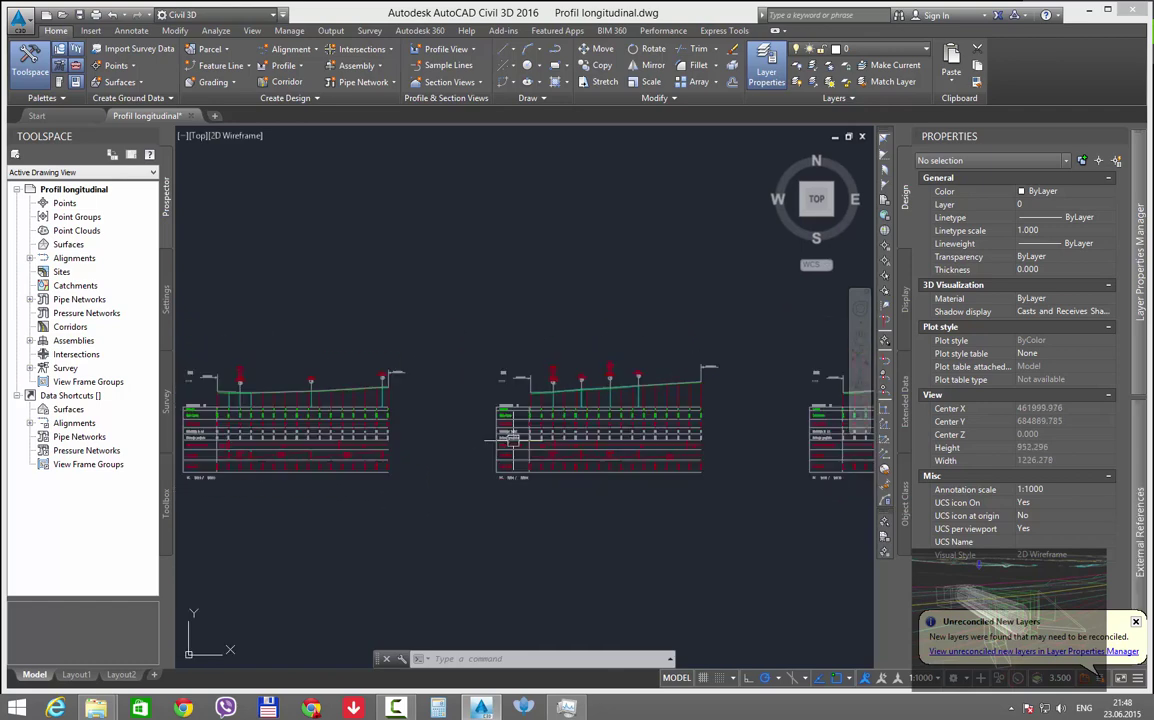
scroll(496, 458, up, 2)
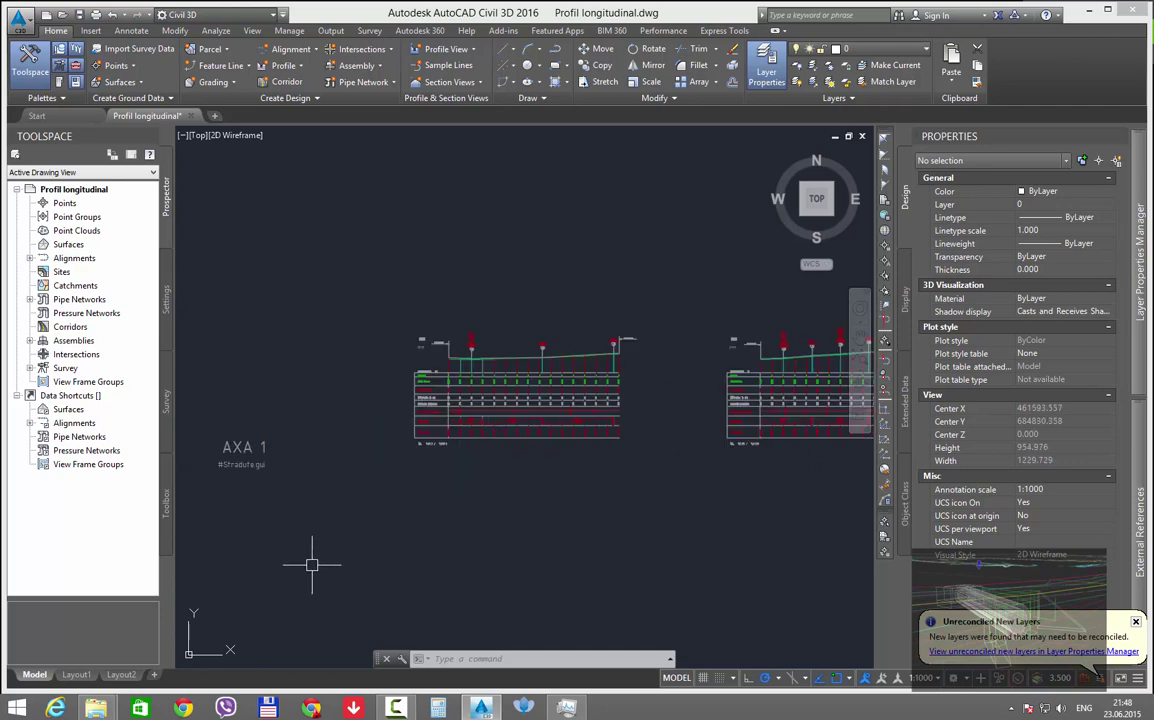
Step: Switch to Layout1 and delete Layout2
click(96, 676)
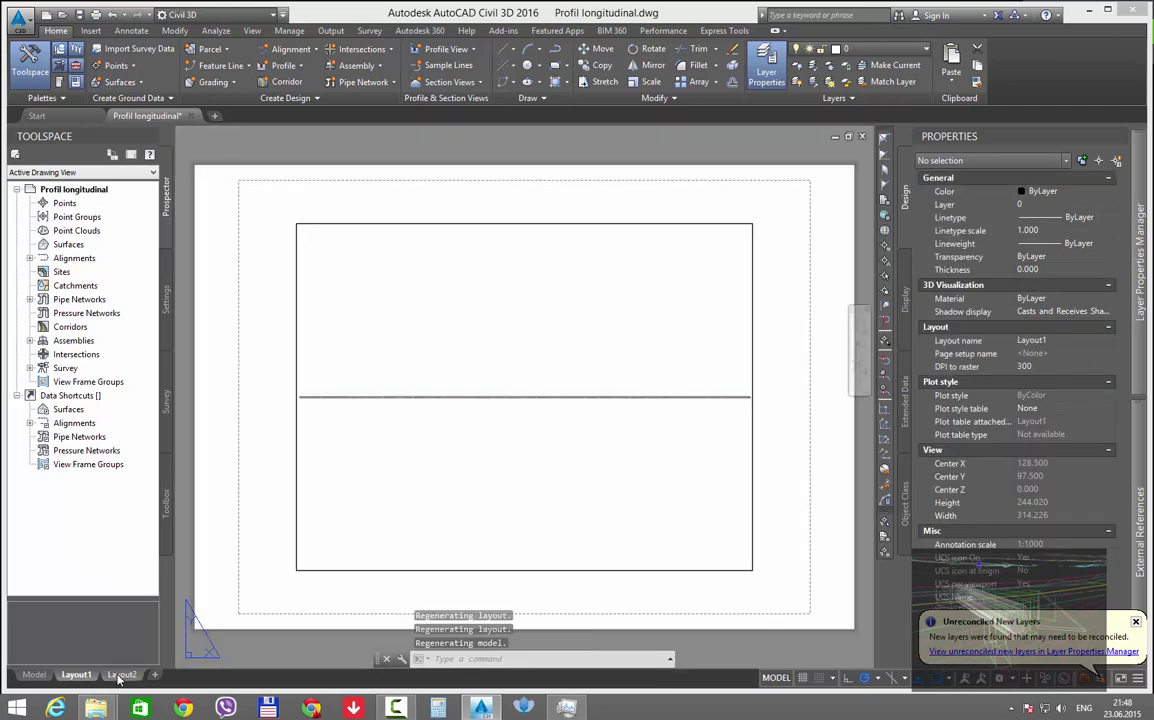
right_click(119, 677)
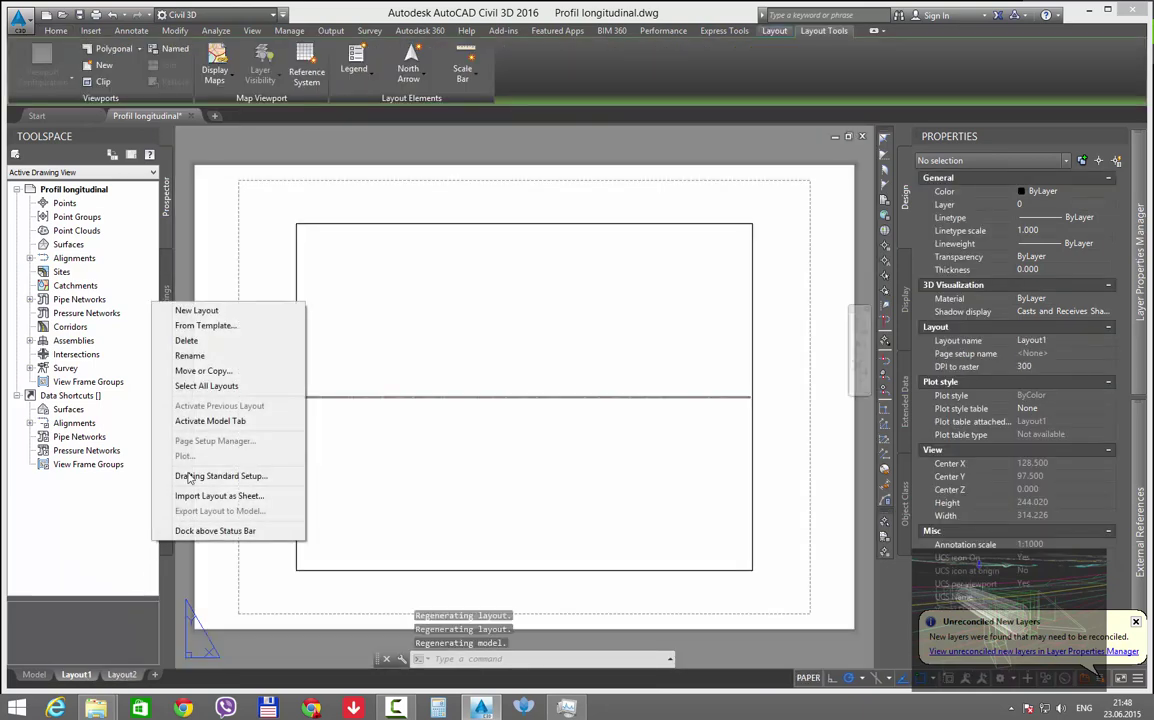
click(189, 341)
click(602, 405)
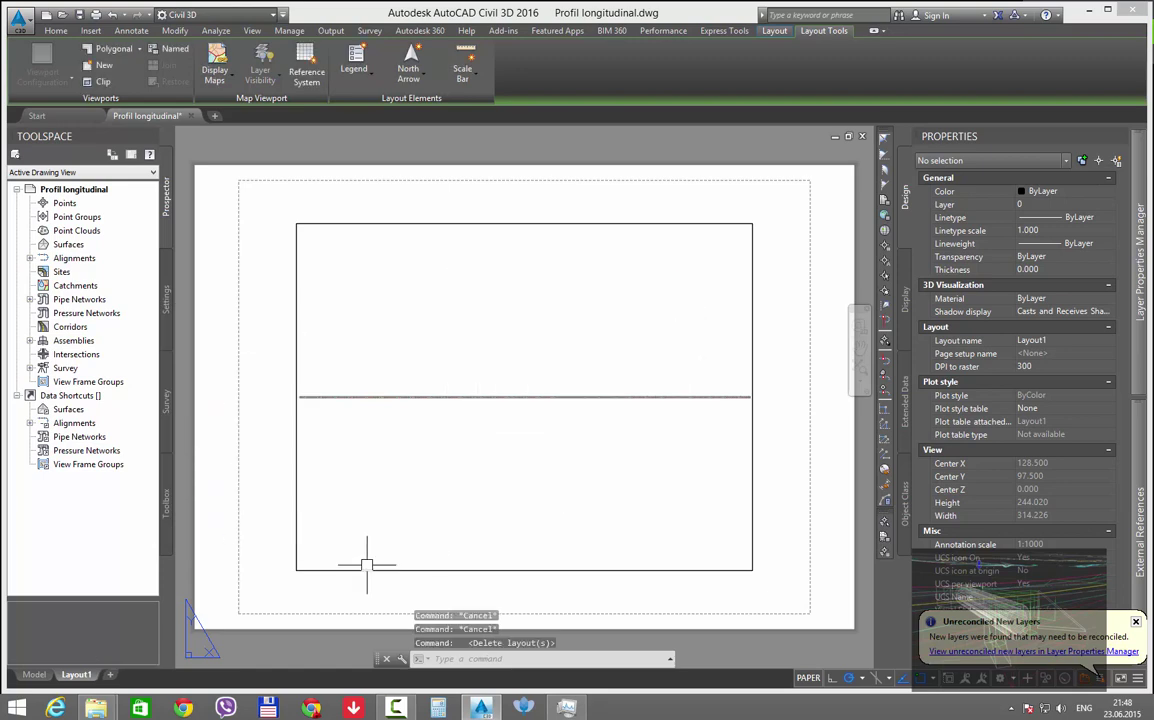
Step: Rename Layout1 as "PL 001"
mouse_move(77, 676)
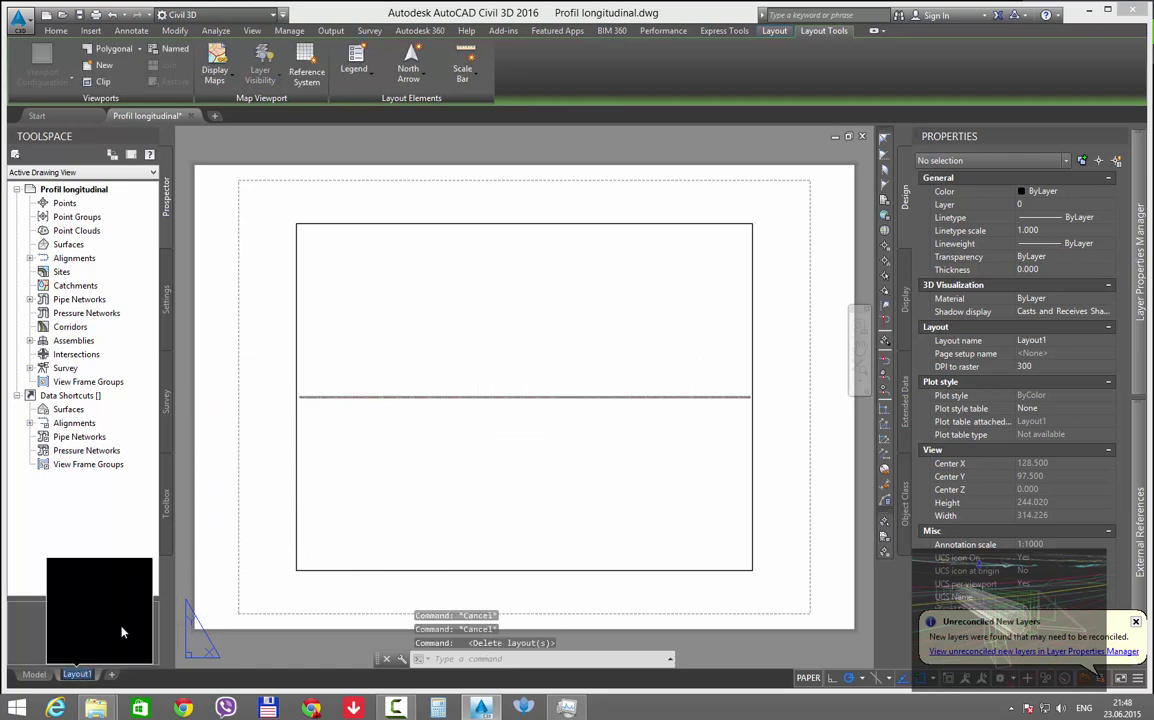
text(PL 001)
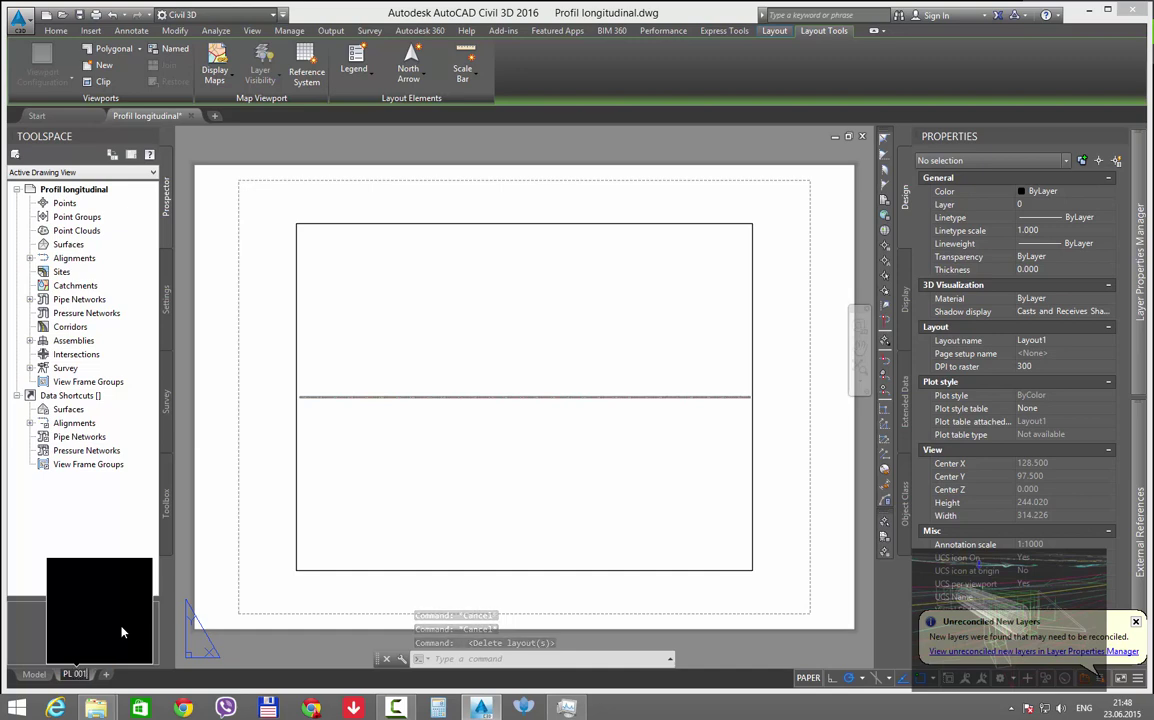
key(Return)
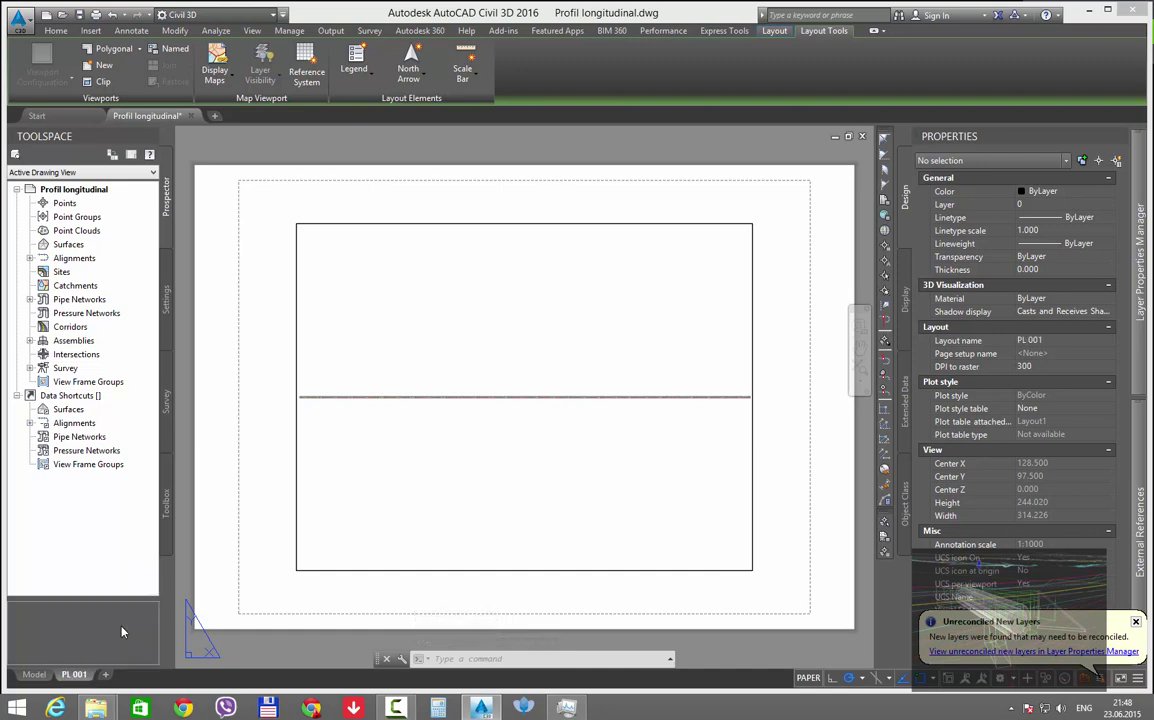
Step: Modify the PL 001 page setup to use the AutoCAD PDF (General Documentation).pc3 plotter and Aex A3 (297.00 x 420.00 MM) paper
right_click(80, 675)
click(150, 570)
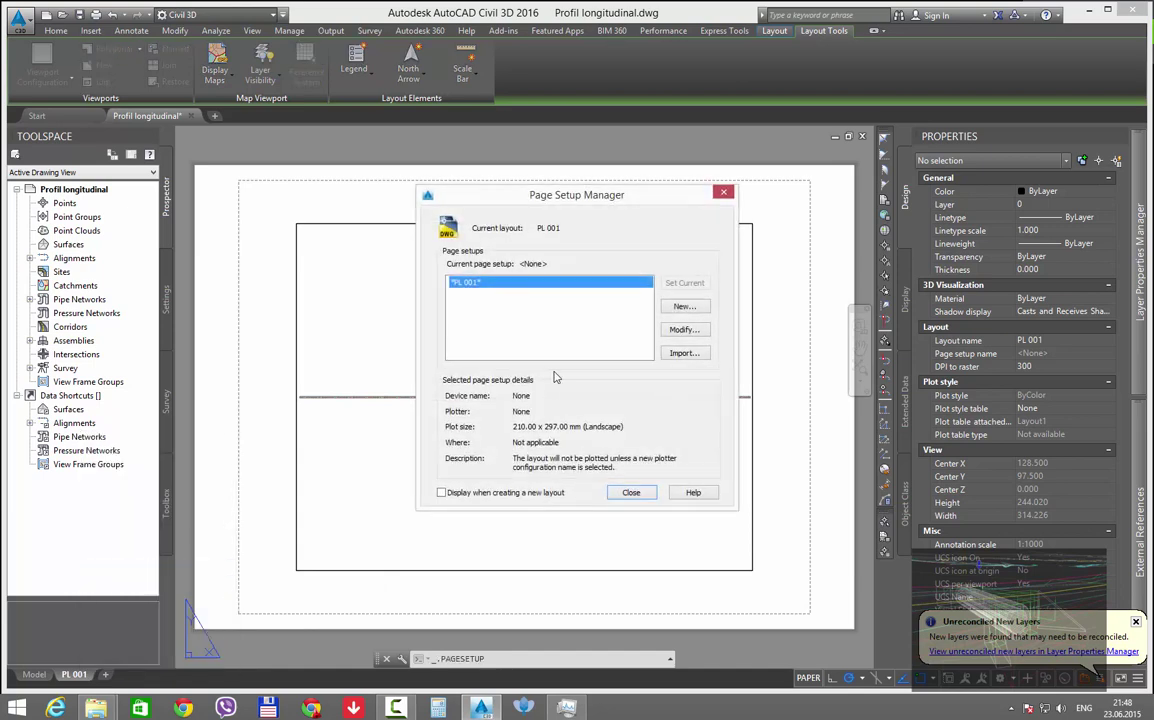
click(673, 331)
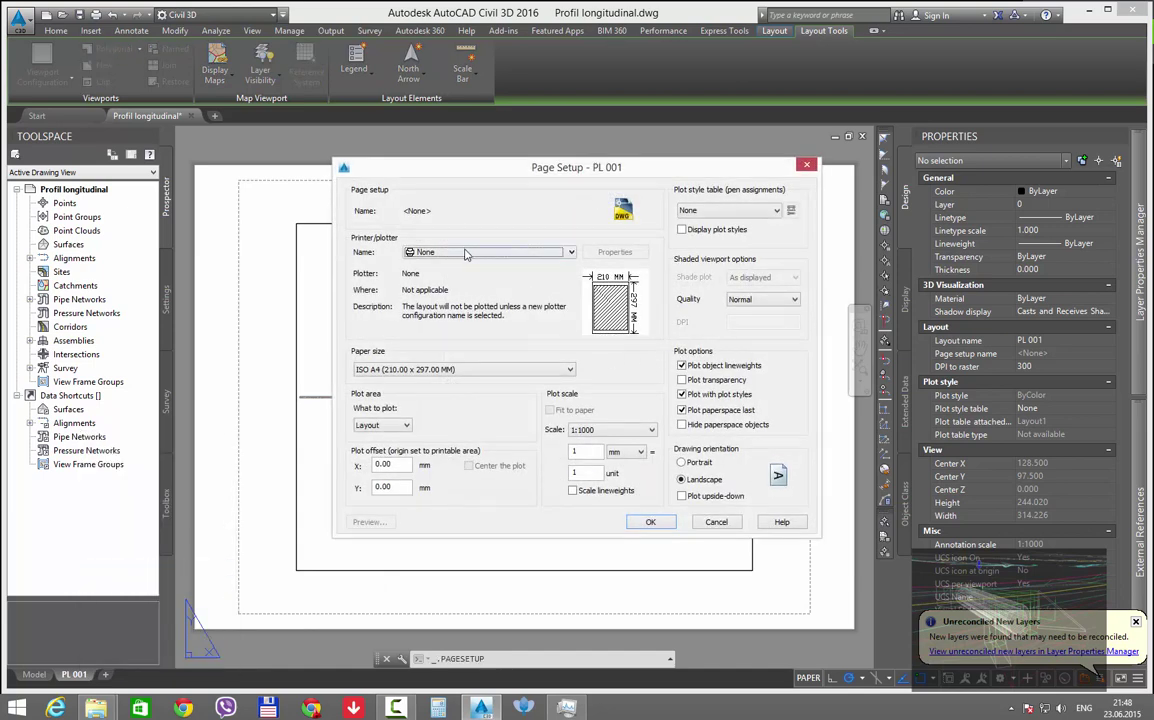
click(465, 253)
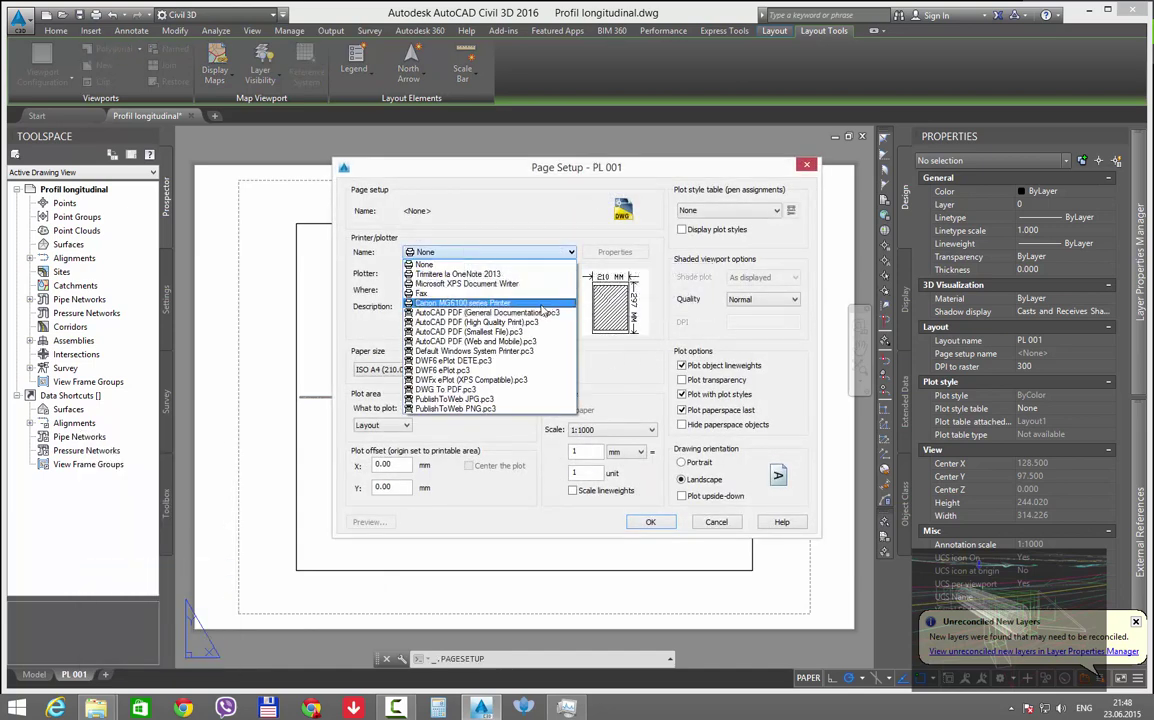
click(501, 313)
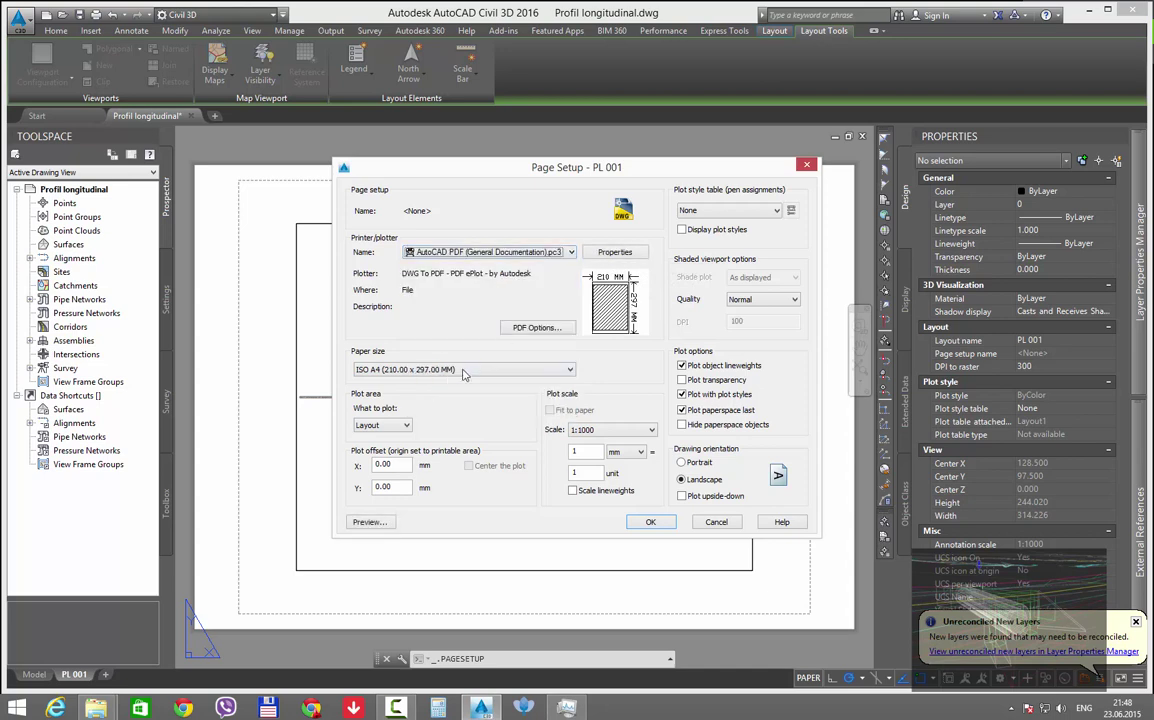
click(449, 370)
scroll(440, 450, up, 5)
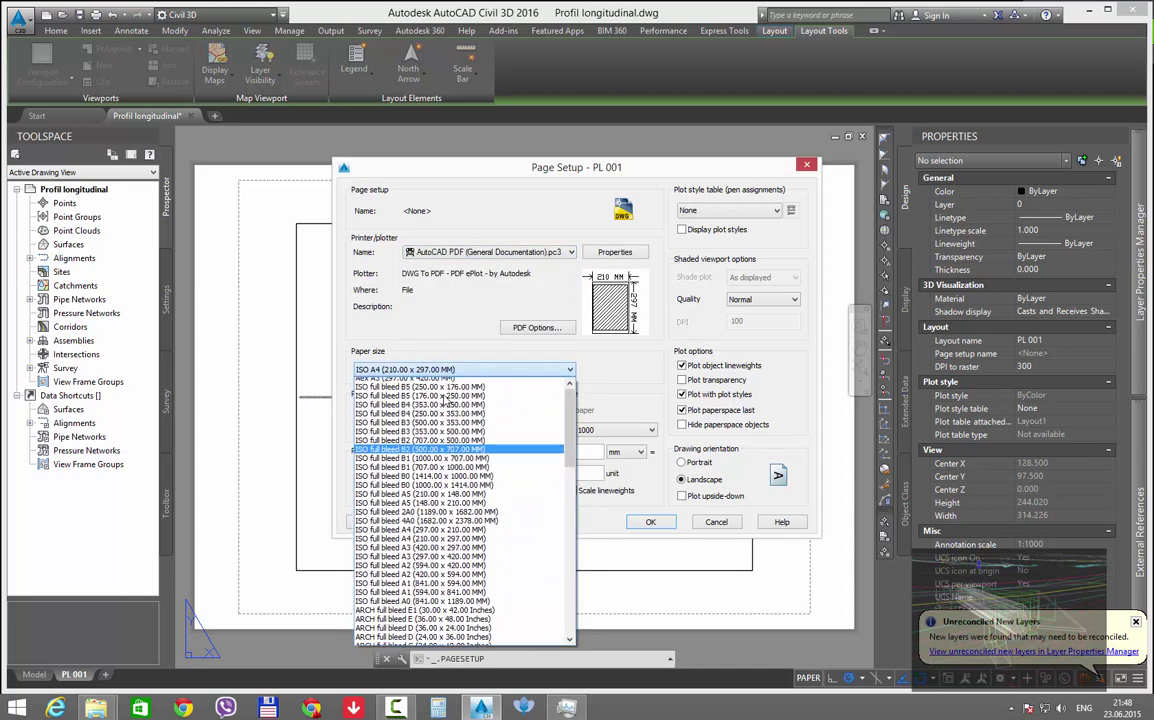
click(437, 382)
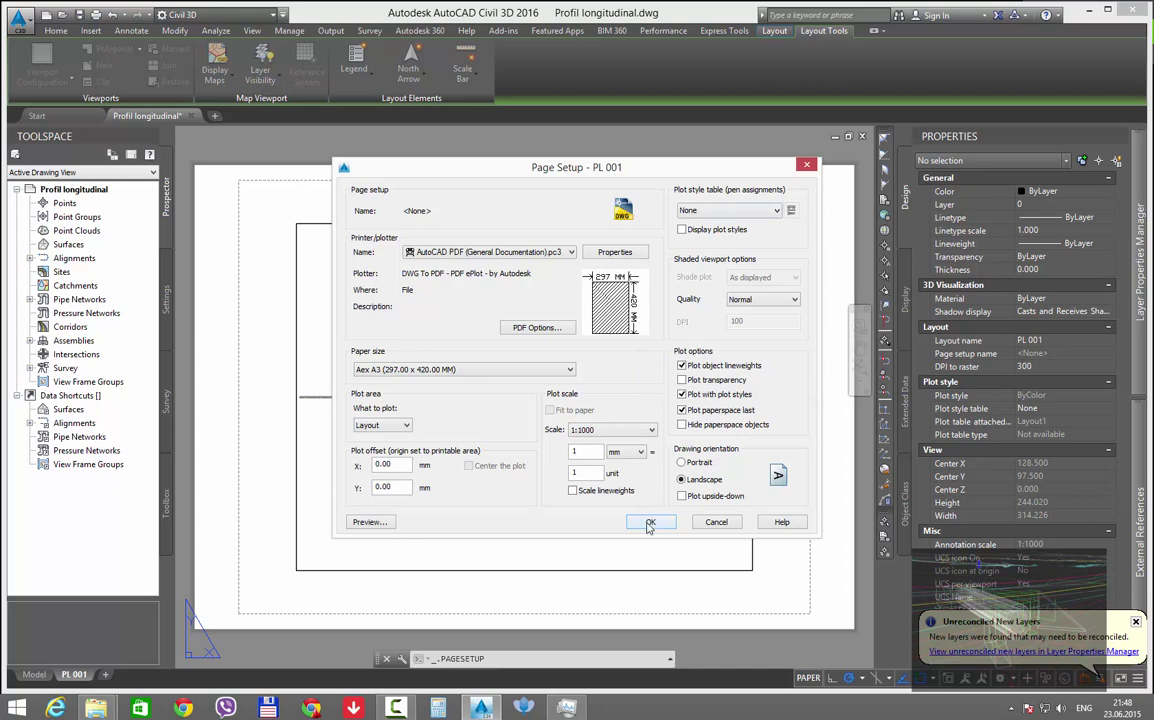
click(649, 522)
click(626, 491)
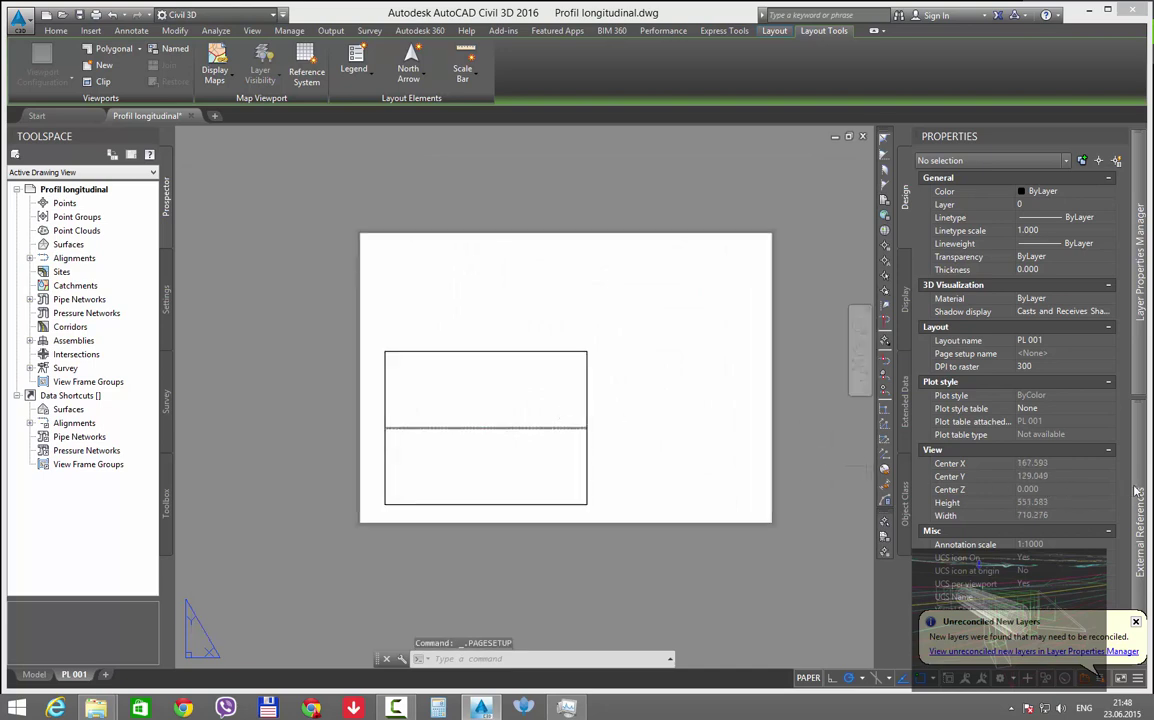
Step: Attach the cartus drawing as an external reference with its insertion point specified on-screen and place it at the sheet's lower-right corner
mouse_move(1137, 492)
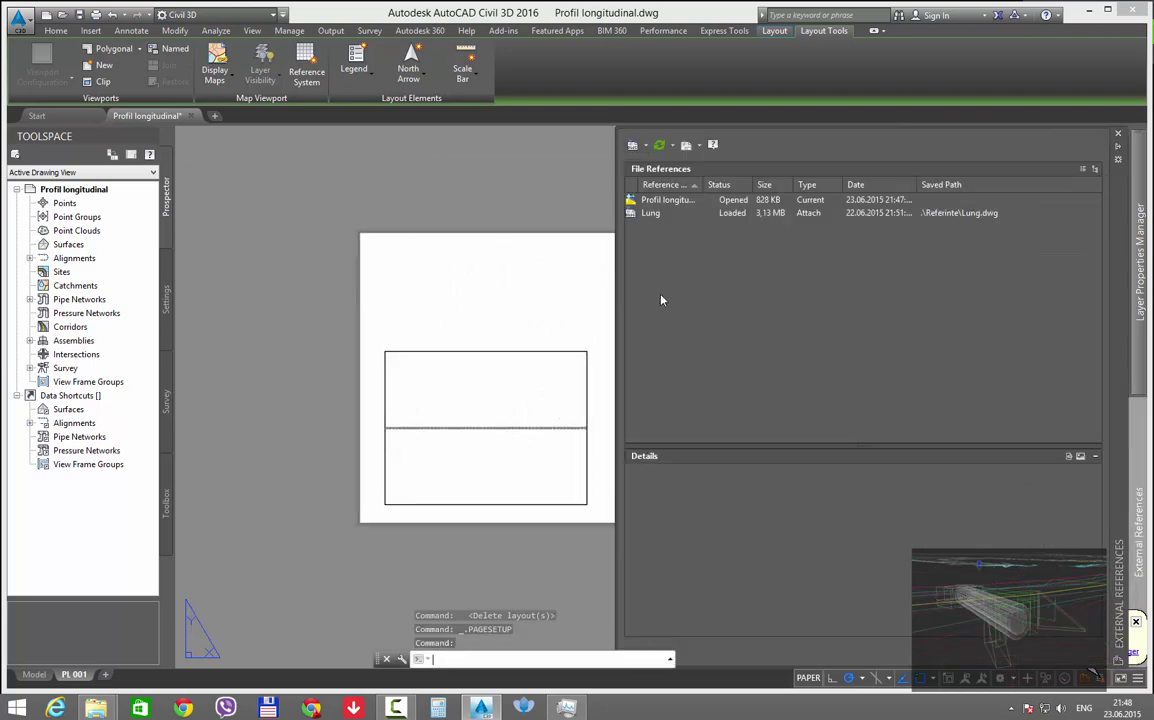
click(632, 145)
click(474, 241)
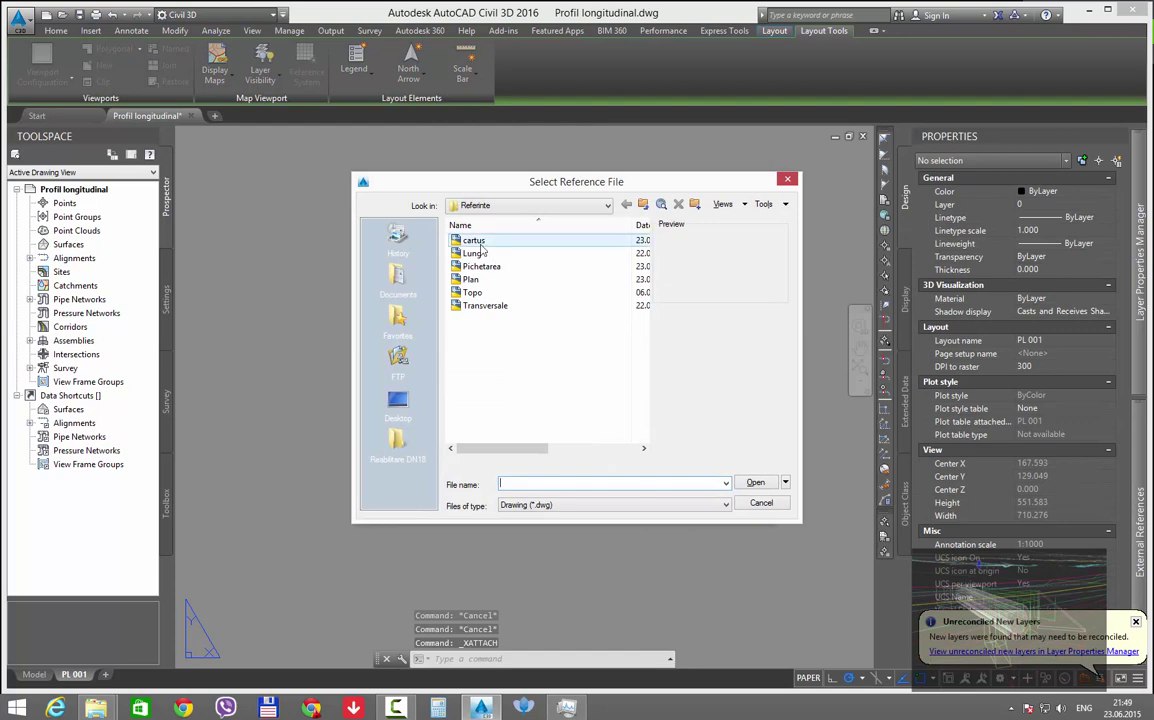
double_click(480, 253)
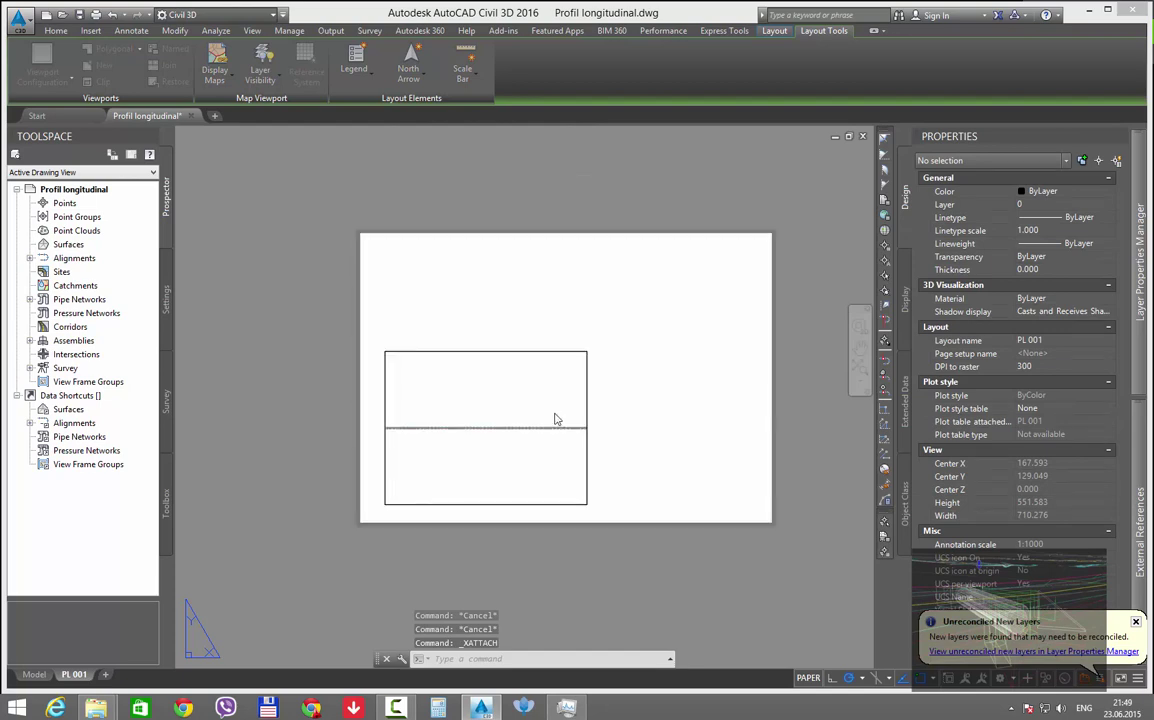
click(551, 375)
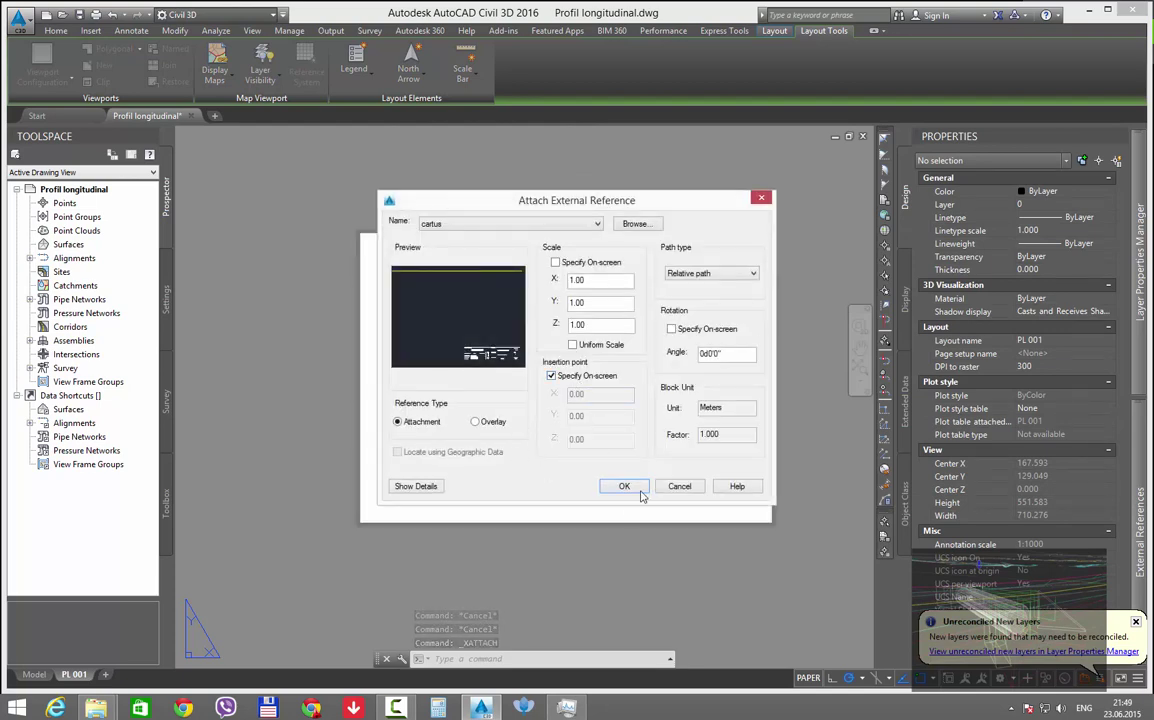
click(622, 486)
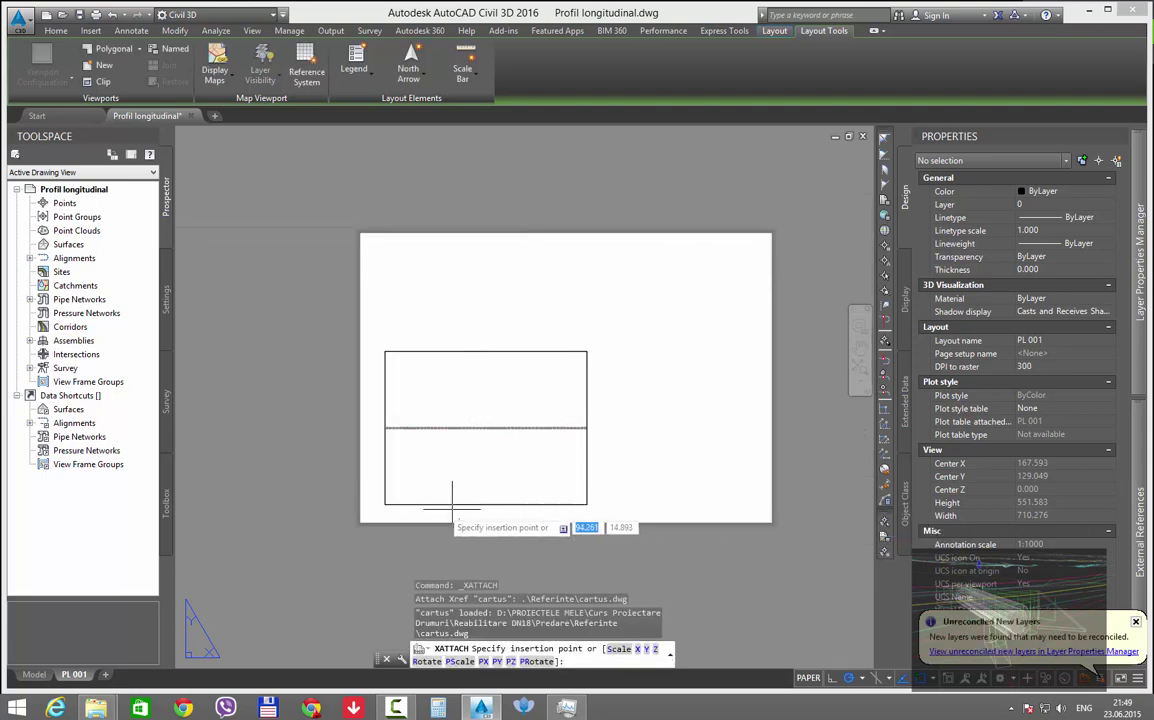
scroll(770, 520, up, 2)
scroll(755, 515, up, 1)
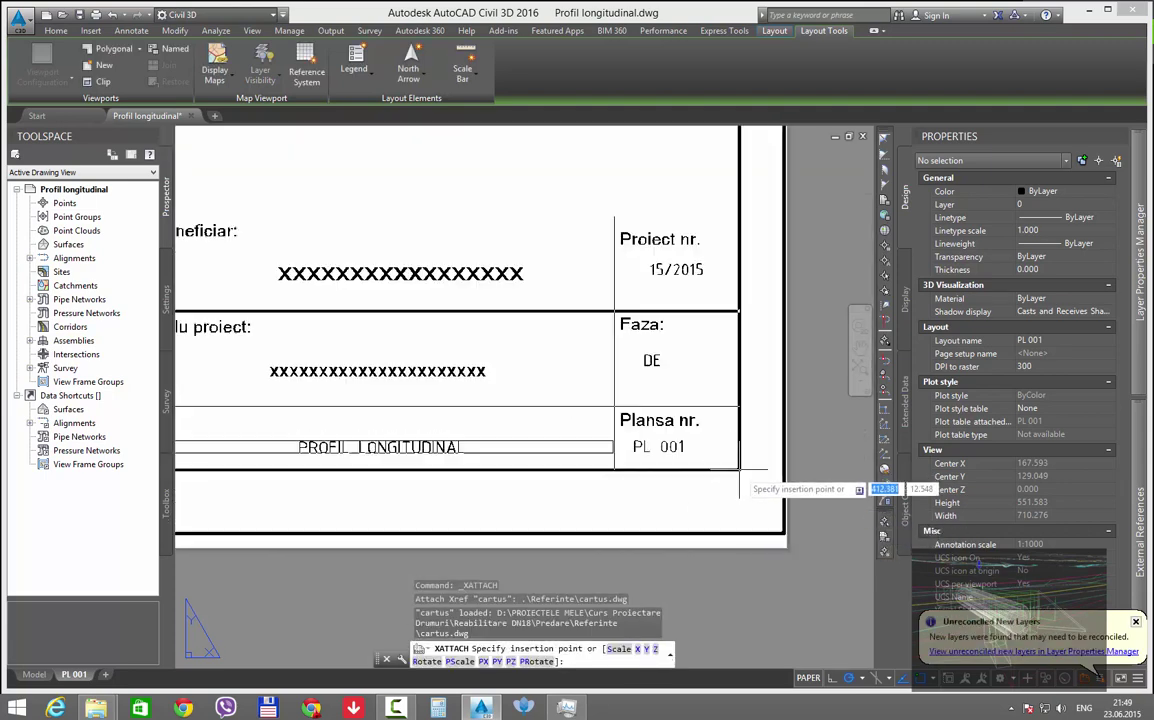
click(742, 482)
scroll(730, 488, down, 2)
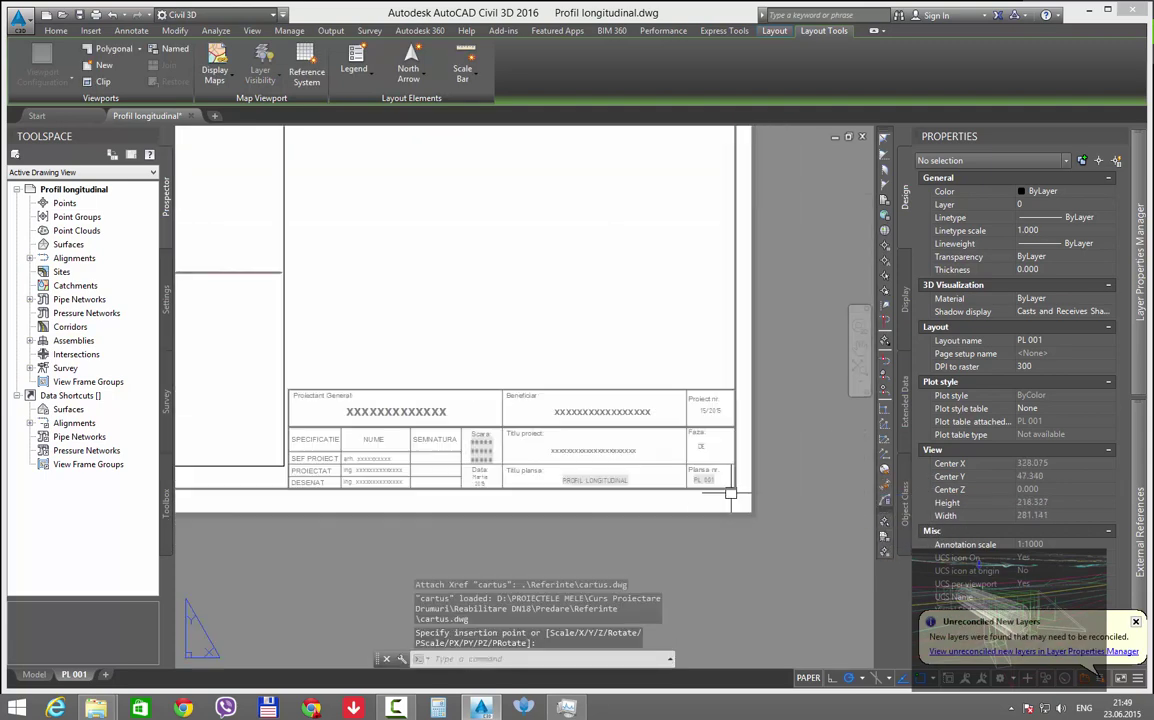
Step: Add a custom drawing property named "Scara 1" for the title block's scale field
scroll(683, 450, up, 5)
scroll(630, 438, down, 3)
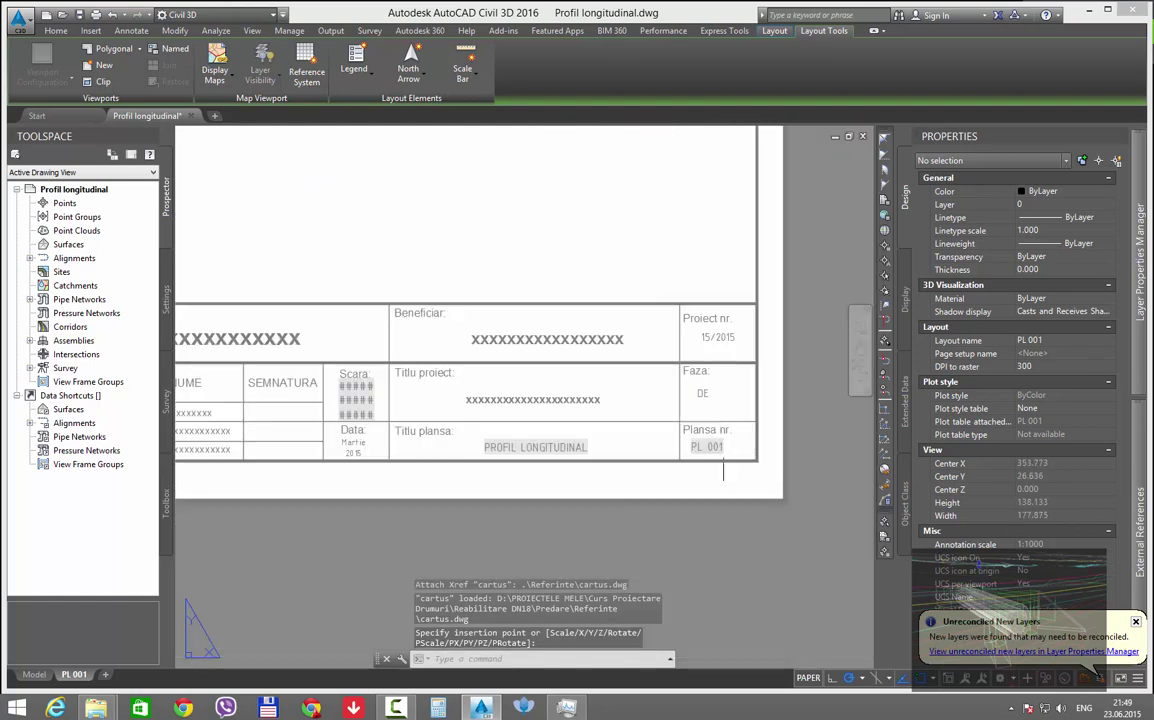
scroll(495, 440, up, 2)
scroll(615, 458, down, 3)
scroll(546, 428, down, 1)
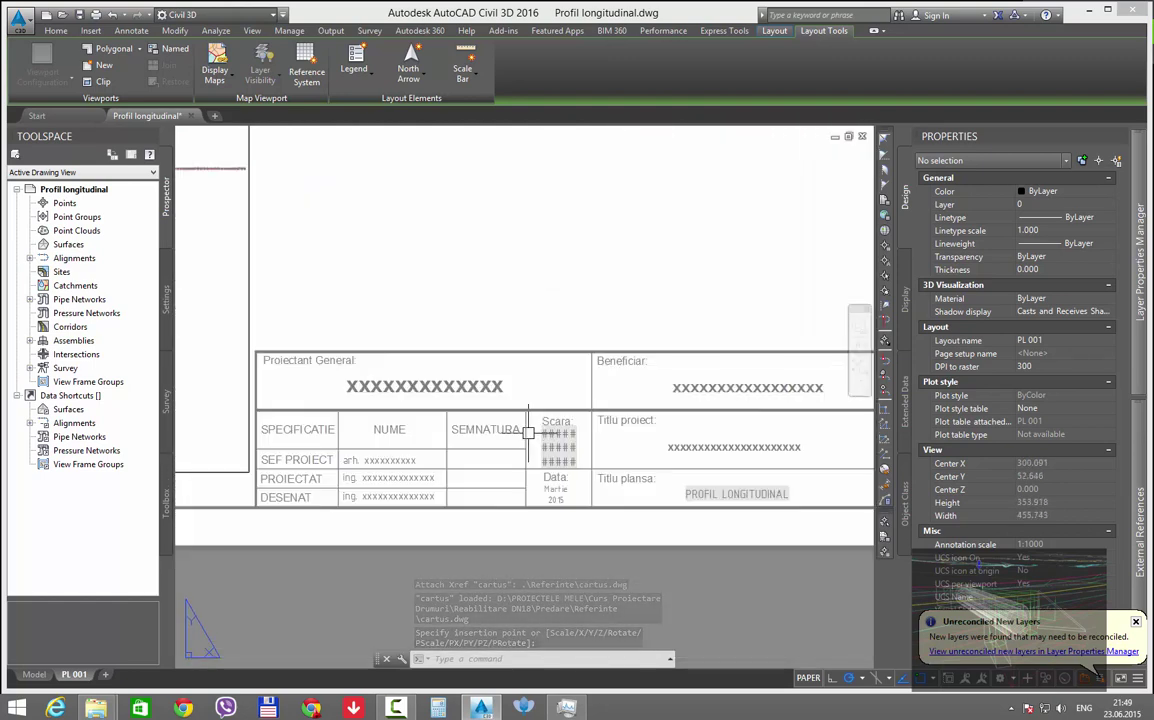
scroll(541, 433, up, 2)
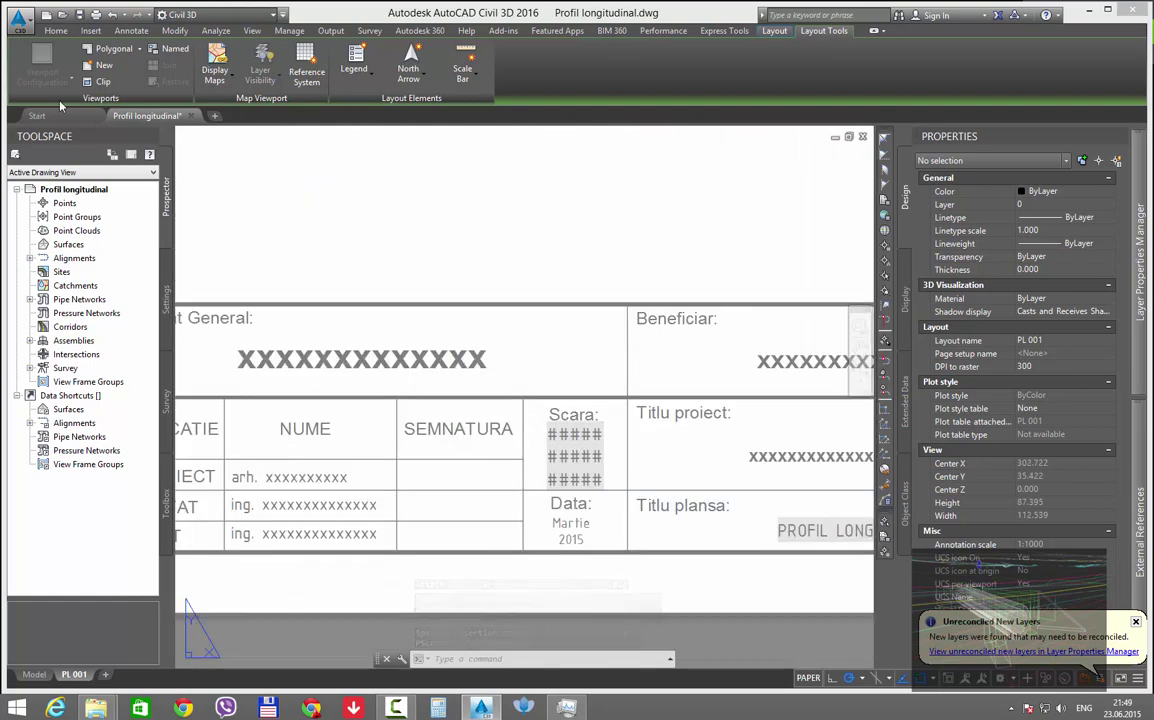
click(19, 18)
mouse_move(40, 348)
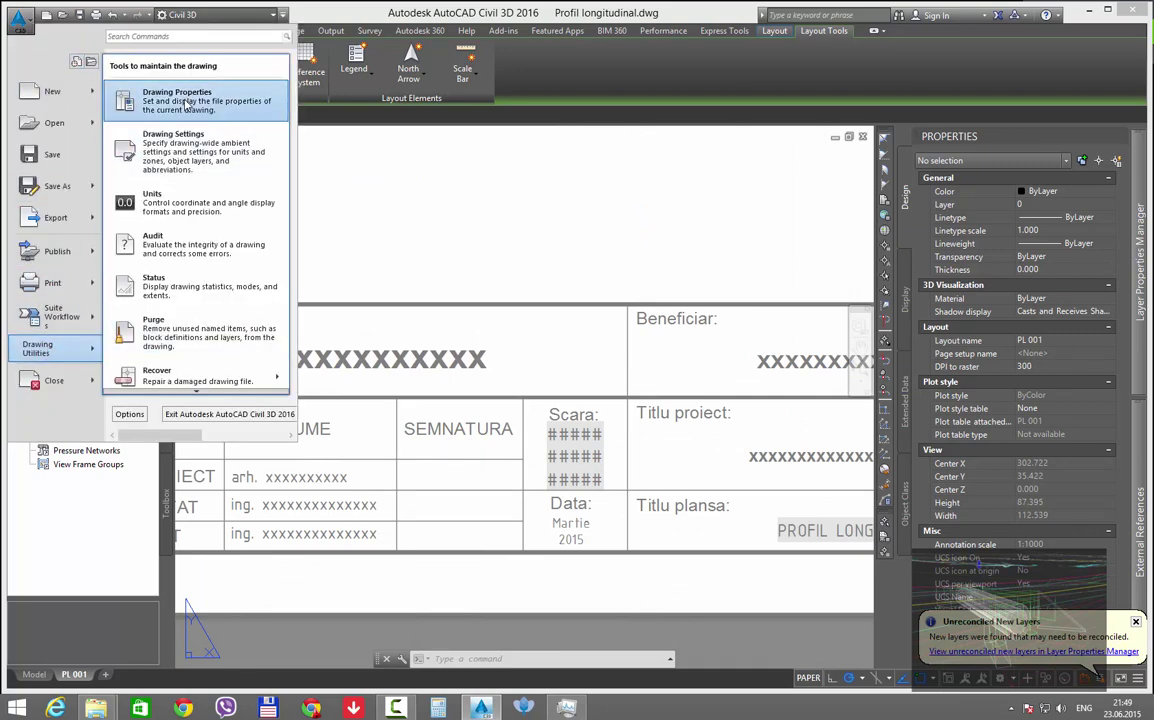
click(165, 88)
click(646, 260)
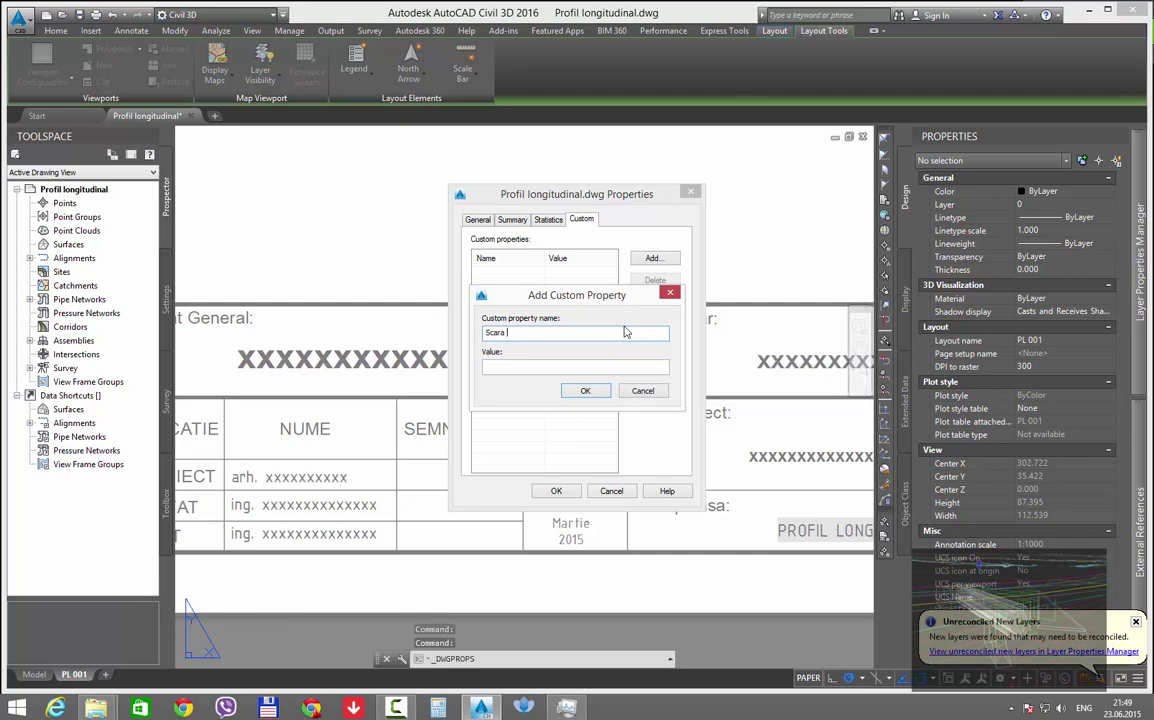
click(587, 392)
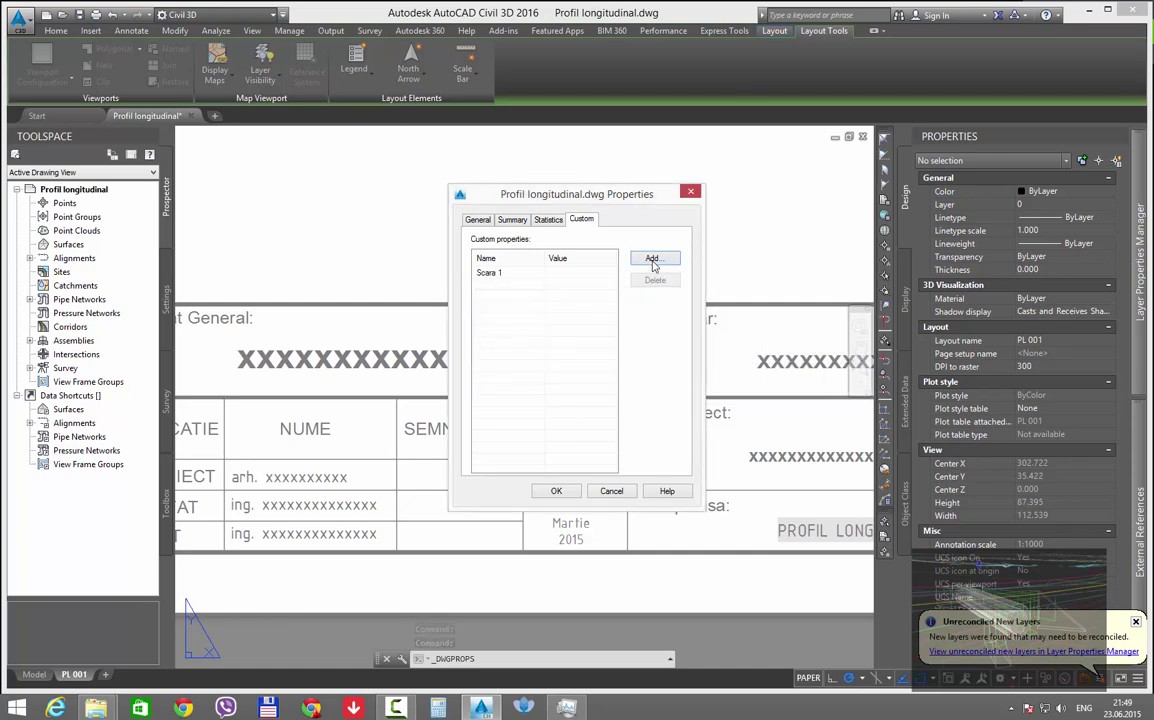
Step: Add two more custom drawing properties named "Scara 2" and "Scara 3"
click(652, 258)
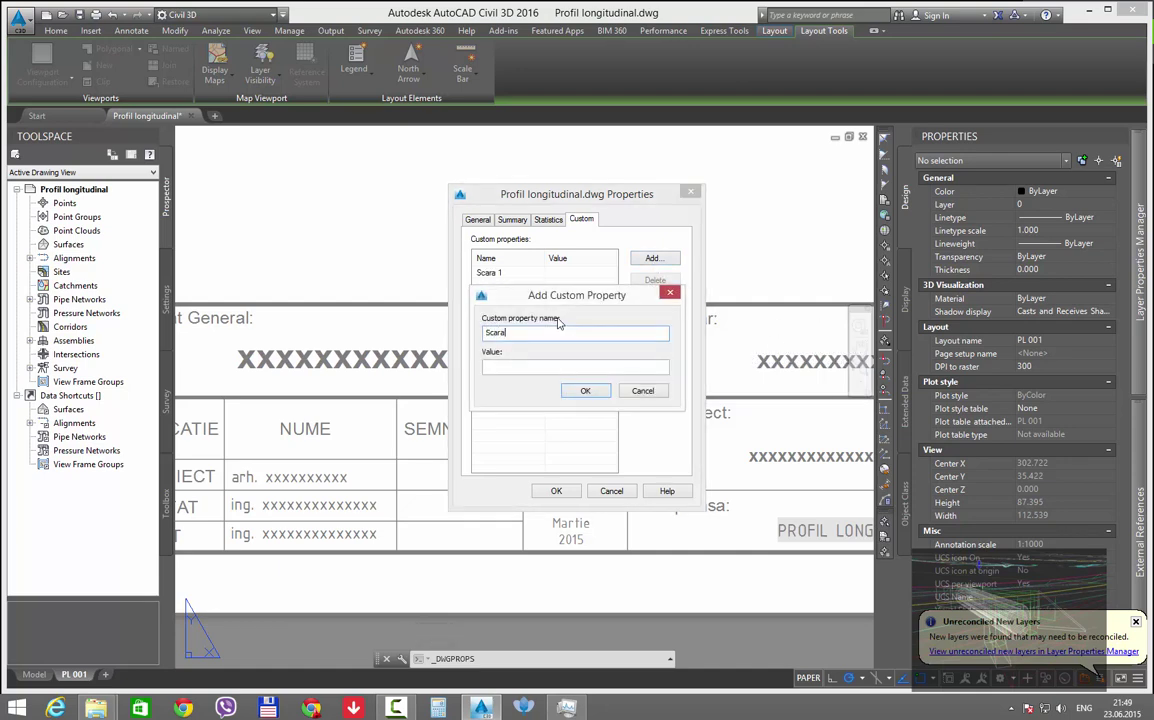
click(597, 393)
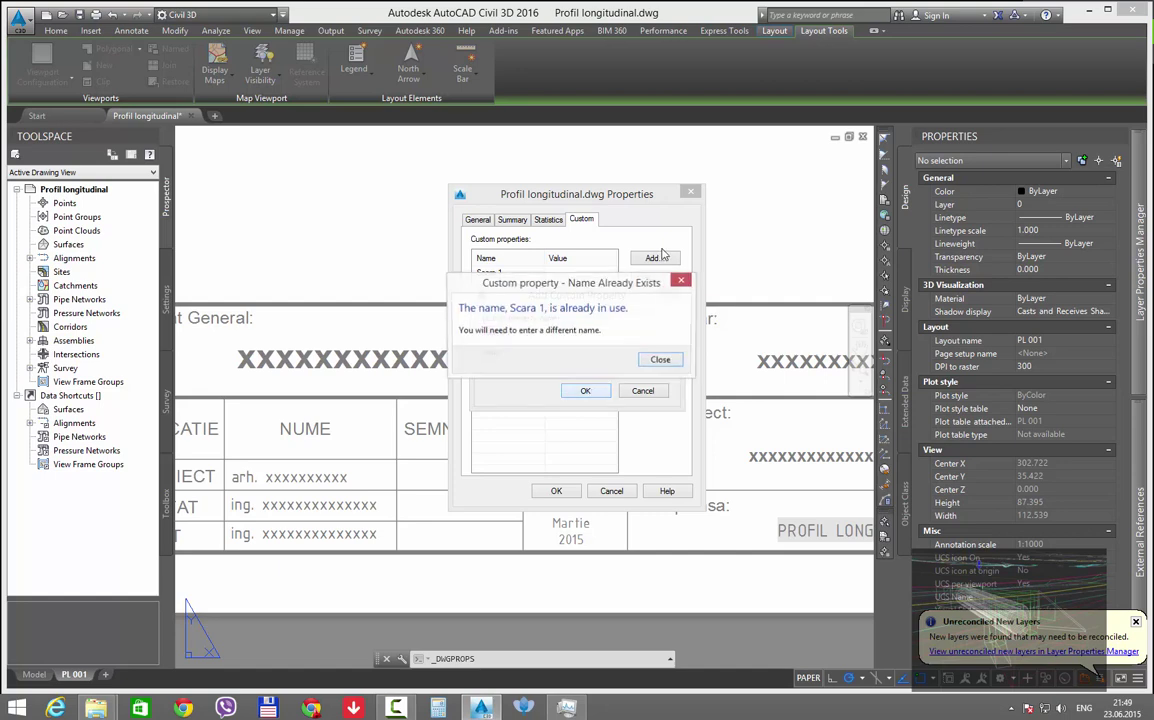
click(660, 360)
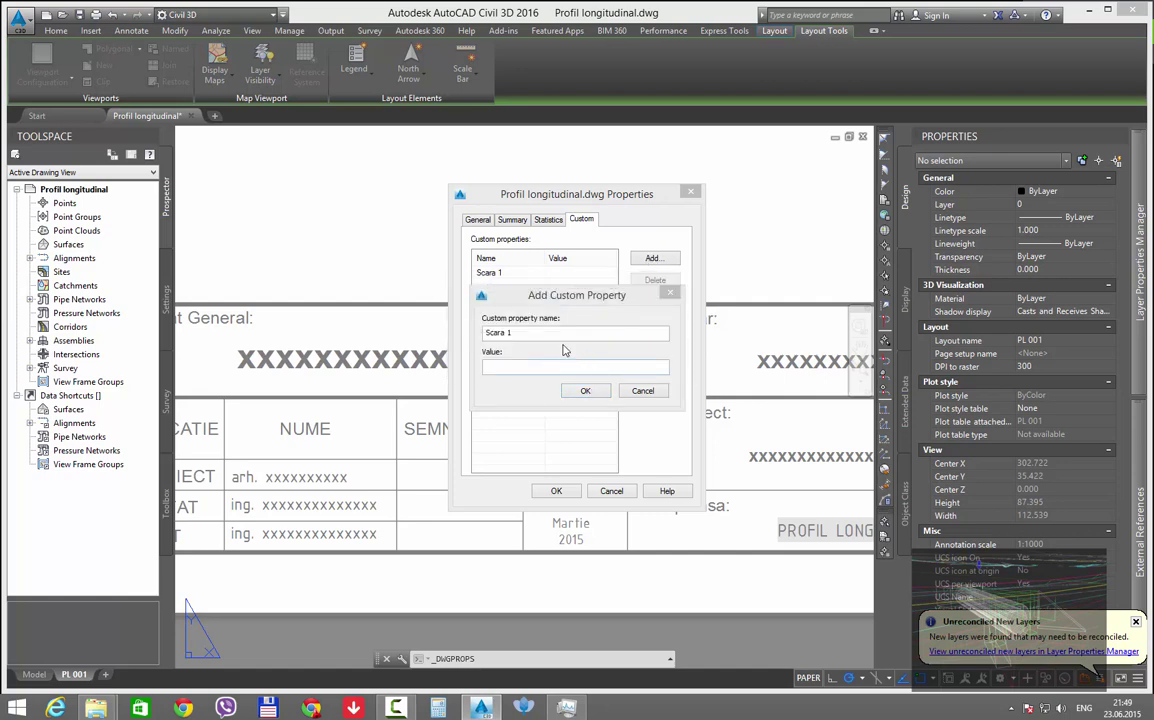
click(513, 332)
key(BackSpace)
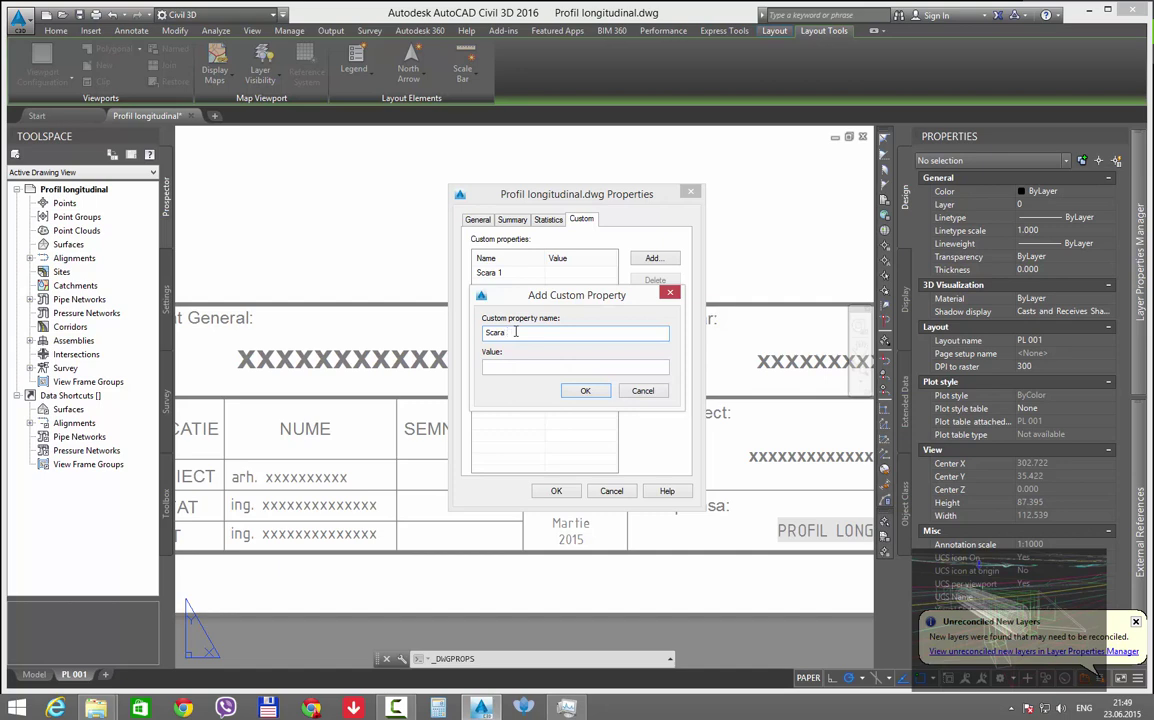
text(2)
key(Return)
click(652, 258)
text(Sca)
click(572, 395)
Step: Set Scara 1 to 1:100 and Scara 2 to 1:1000, and accept the drawing properties
click(525, 274)
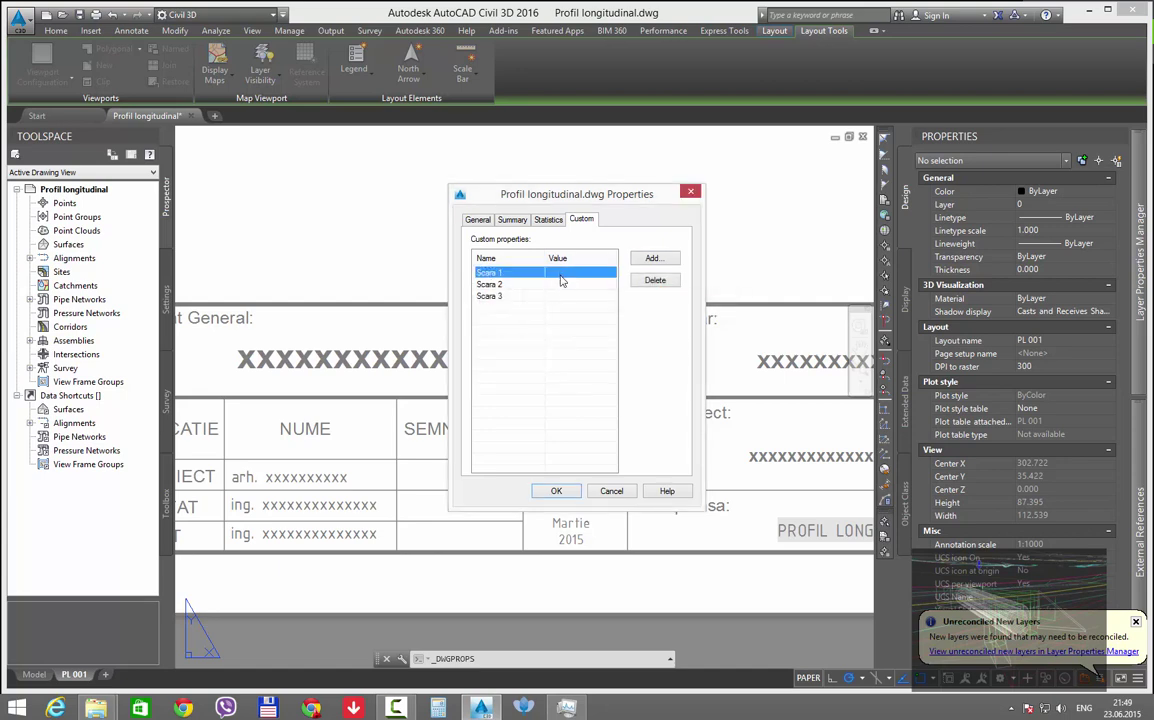
click(565, 273)
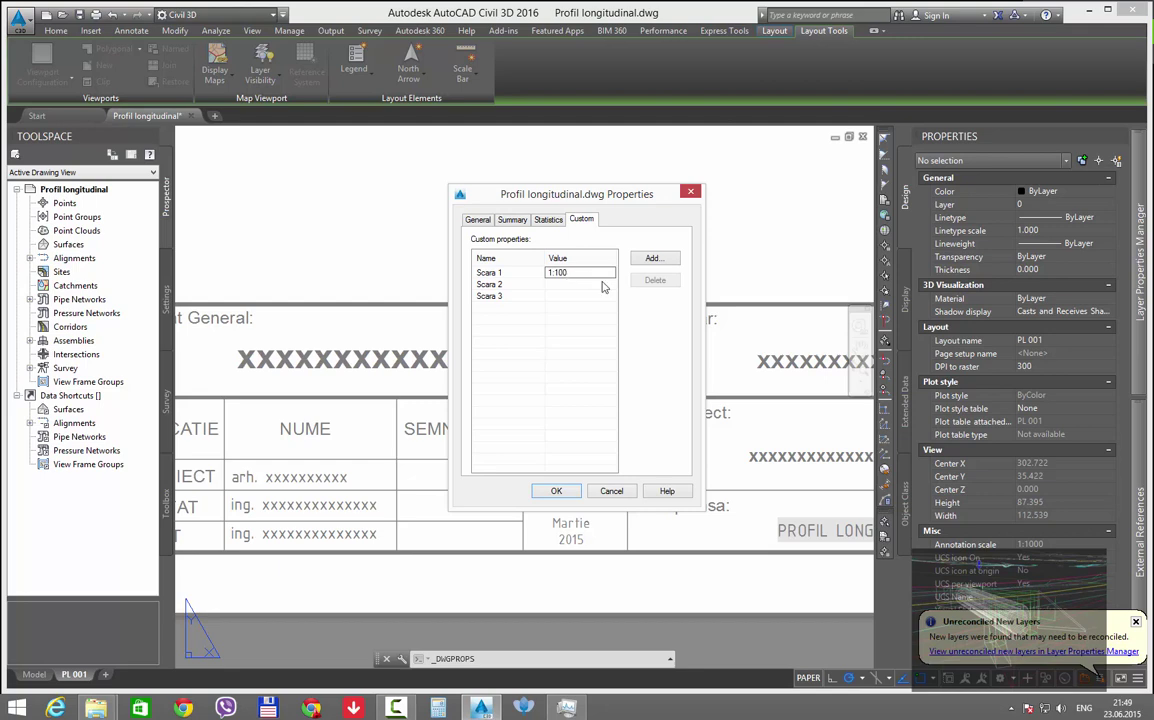
click(587, 284)
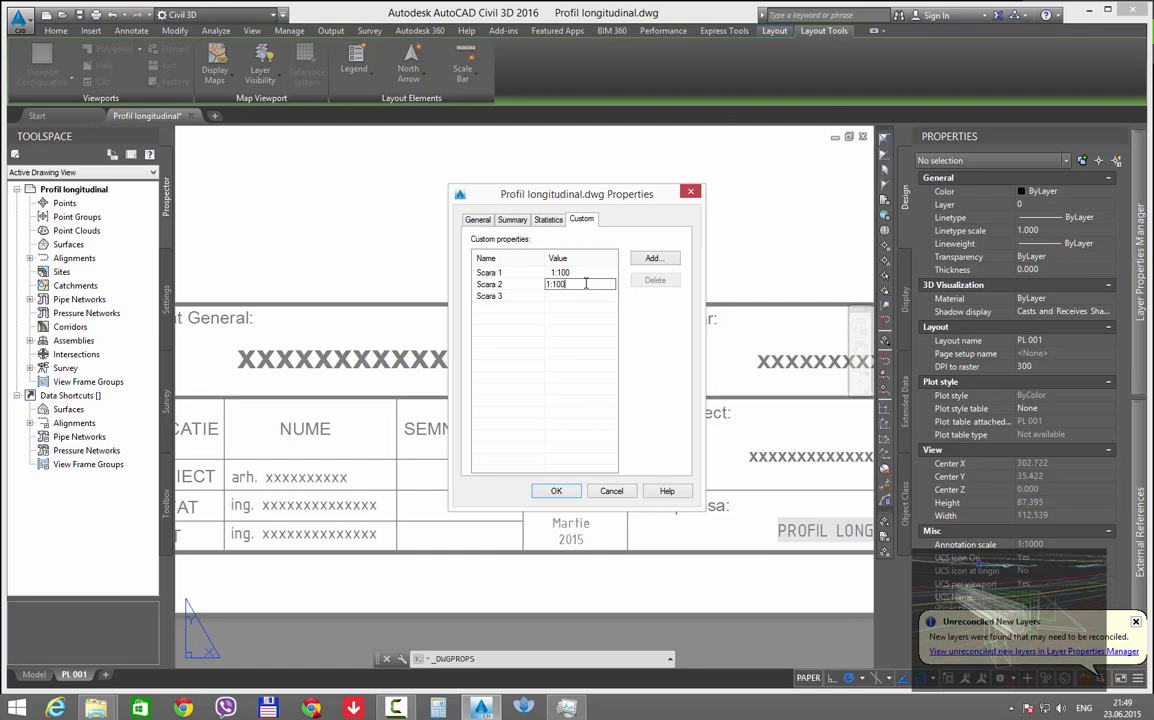
key(Return)
click(600, 296)
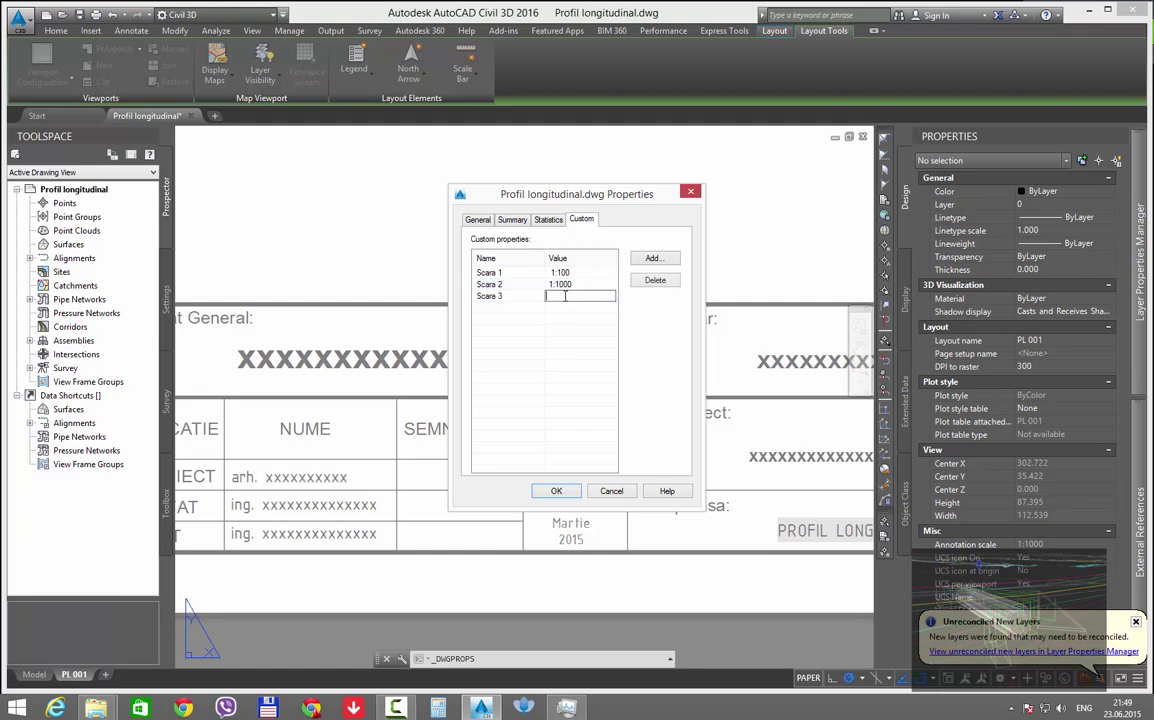
click(557, 497)
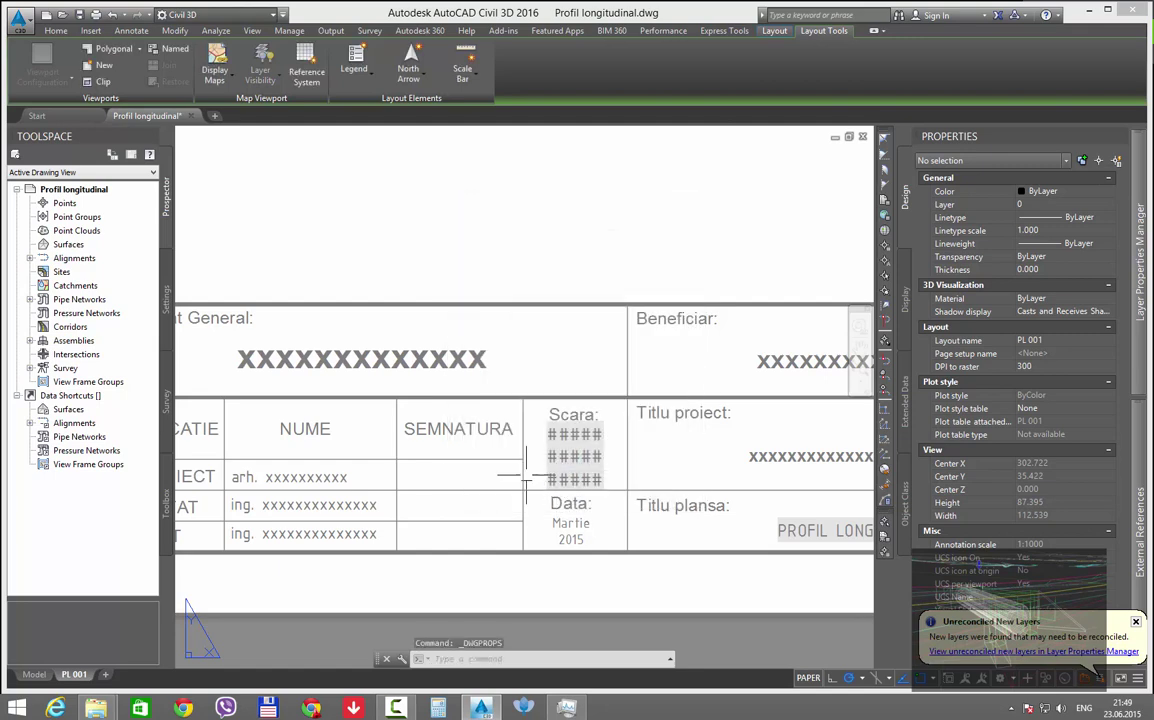
Step: Stretch the viewport's upper-right corner to the inner upper-right corner of the drawing frame
scroll(530, 460, down, 5)
scroll(530, 410, down, 2)
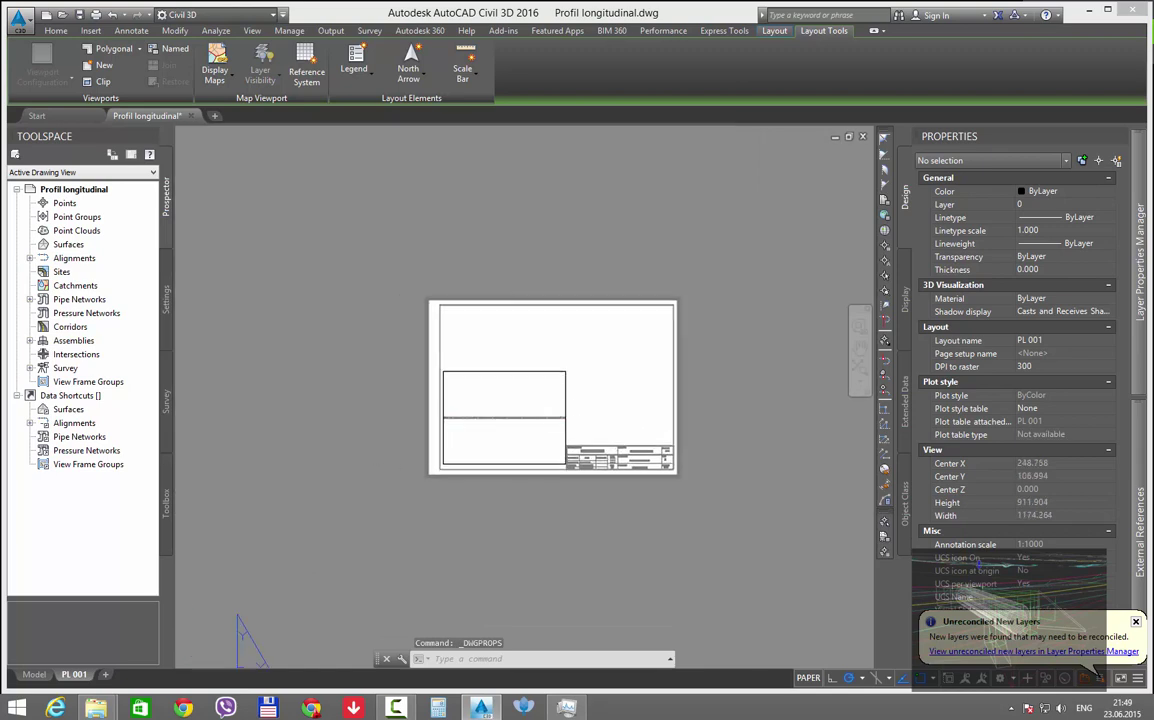
scroll(566, 375, up, 2)
middle_drag(571, 377, 580, 392)
click(580, 362)
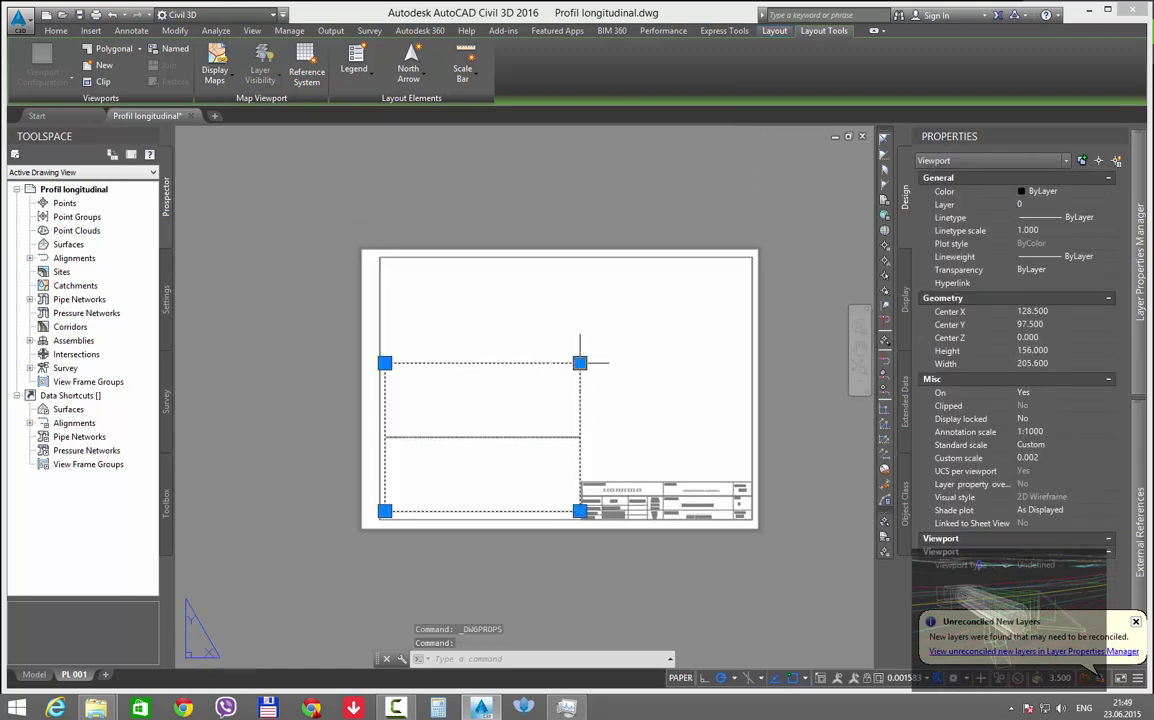
click(580, 362)
click(753, 258)
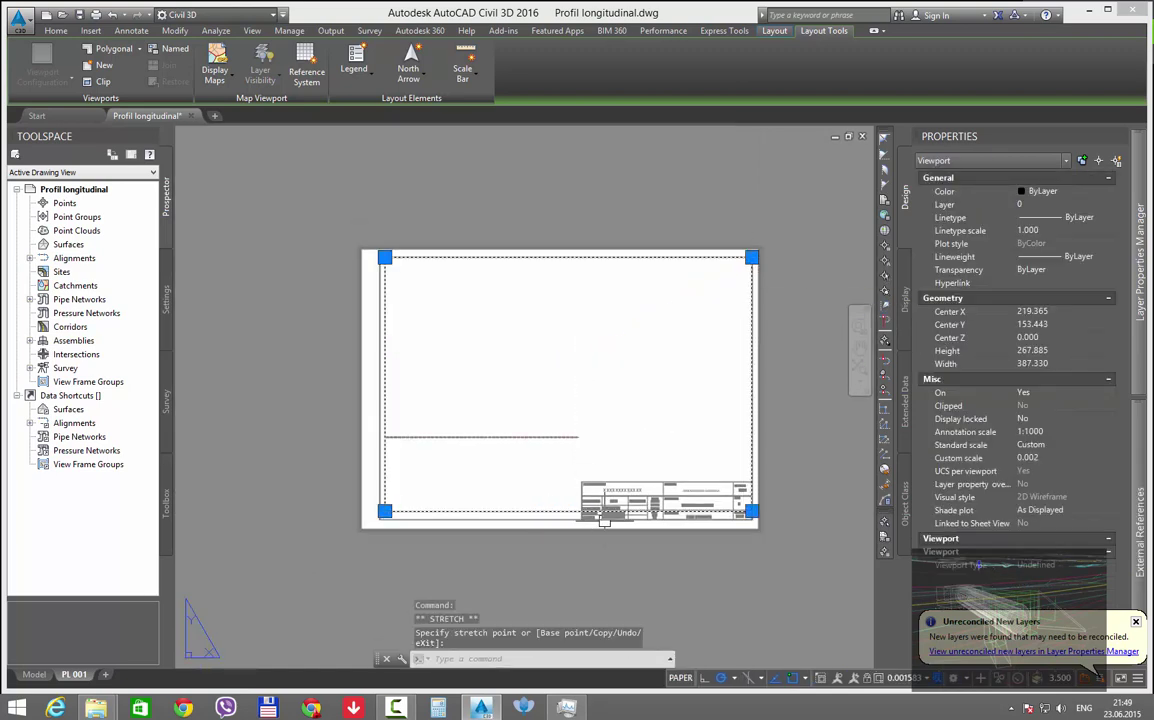
Step: Stretch the viewport's lower edge up to the title block's top line and its left edge out to the frame, about 393 × 237 overall
click(752, 512)
scroll(752, 512, up, 5)
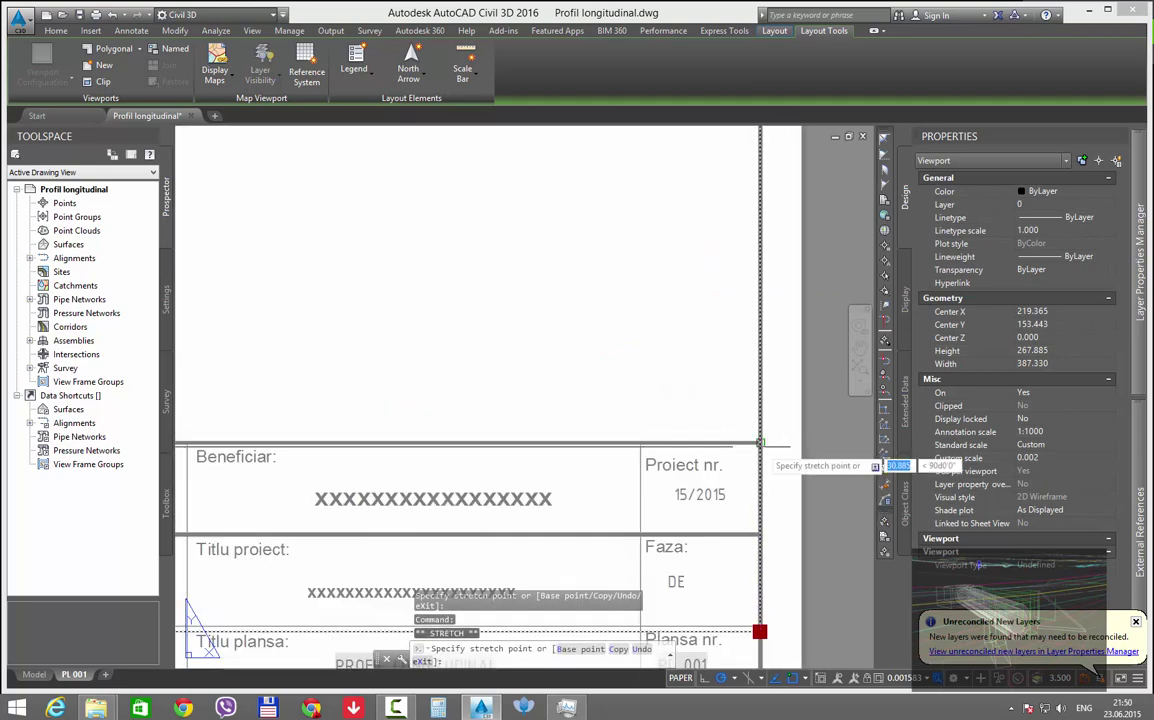
click(759, 441)
scroll(759, 441, down, 5)
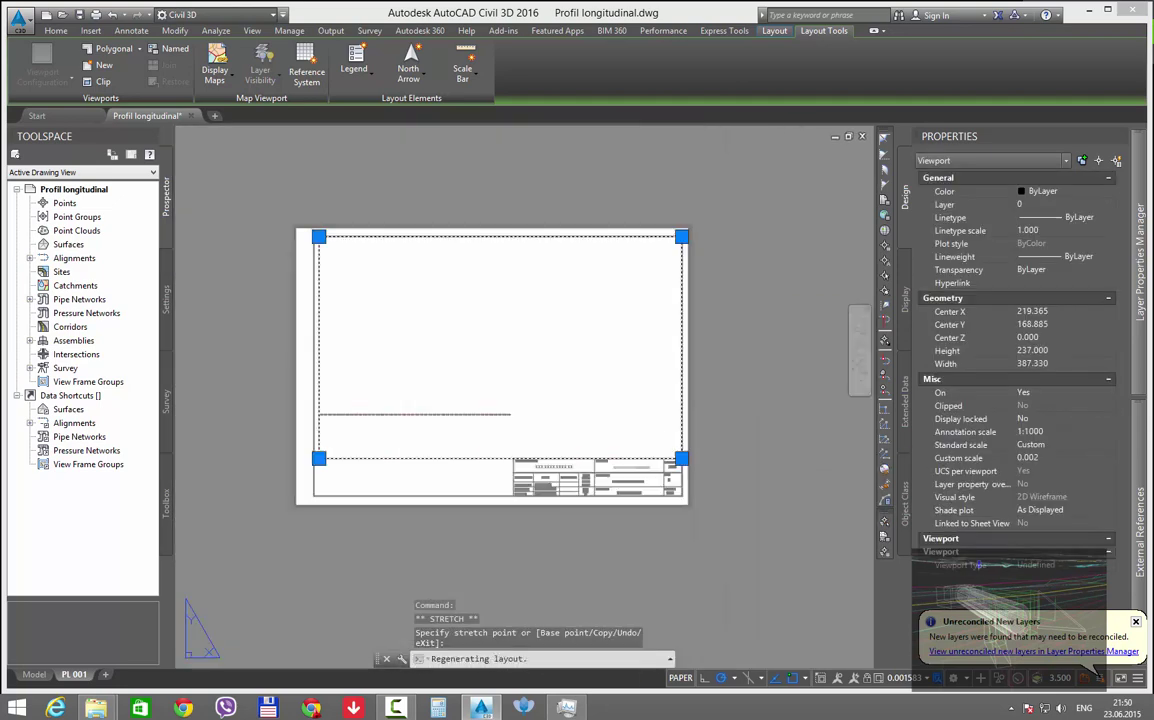
middle_drag(385, 433, 465, 443)
scroll(465, 443, up, 3)
scroll(350, 478, up, 4)
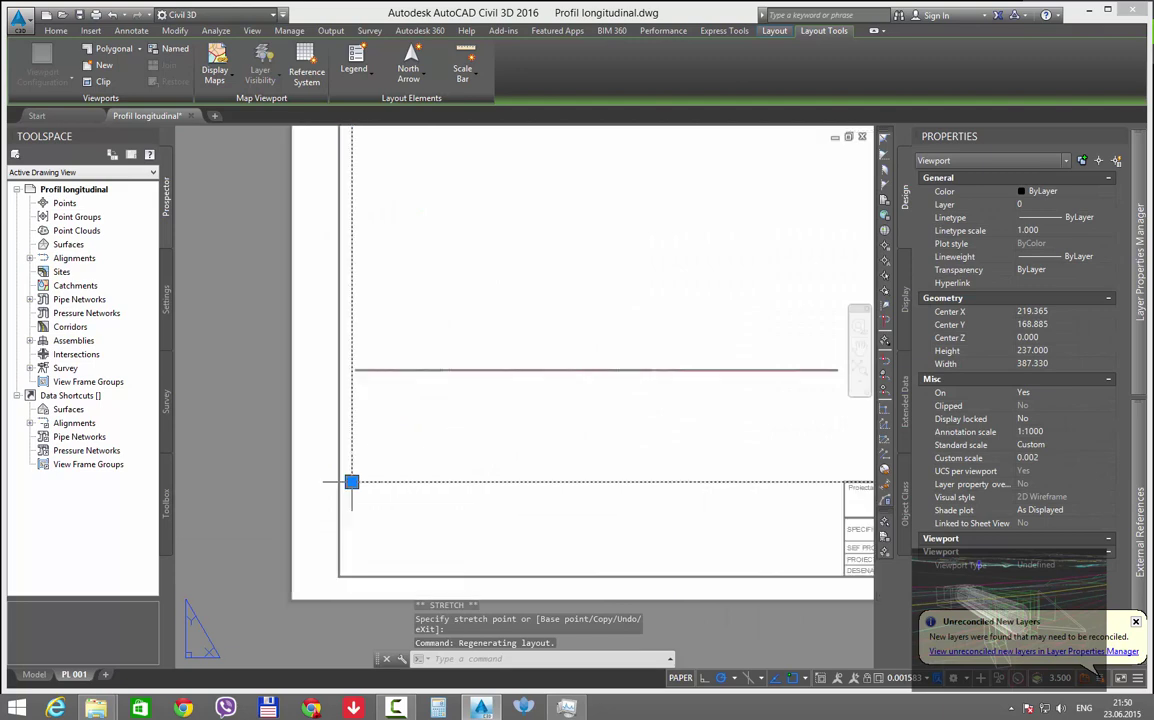
click(360, 473)
click(322, 472)
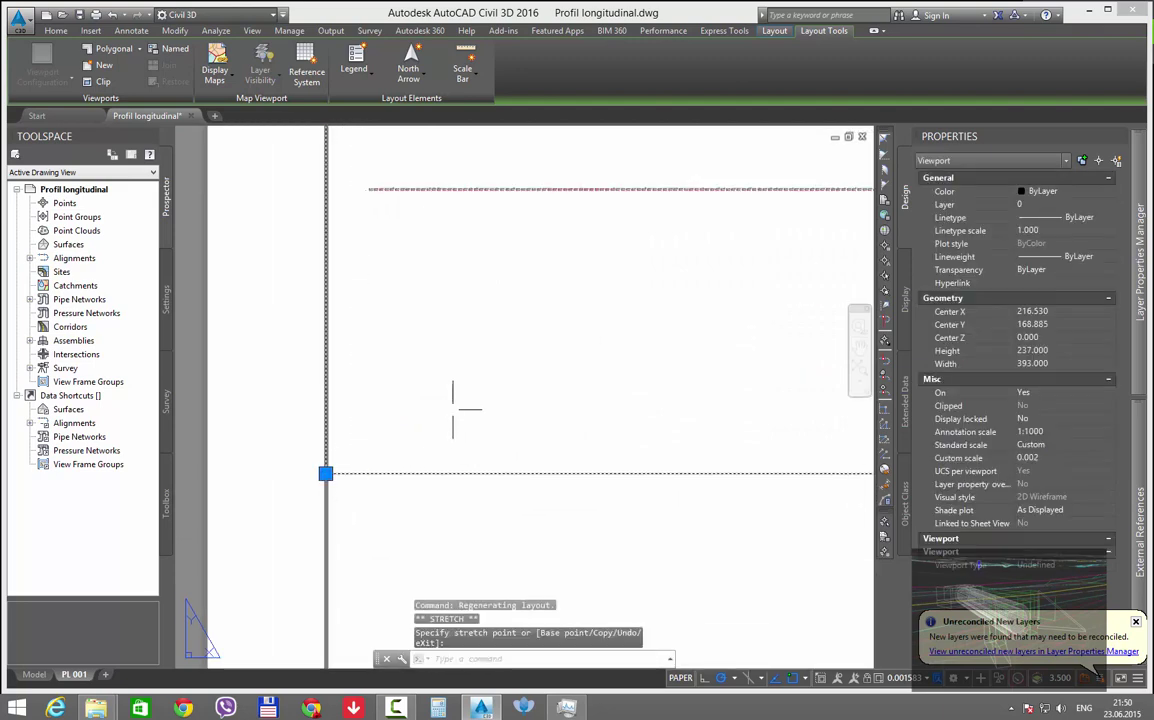
Step: Move the viewport to the Defpoints layer
scroll(528, 392, down, 3)
scroll(765, 310, up, 2)
click(1052, 205)
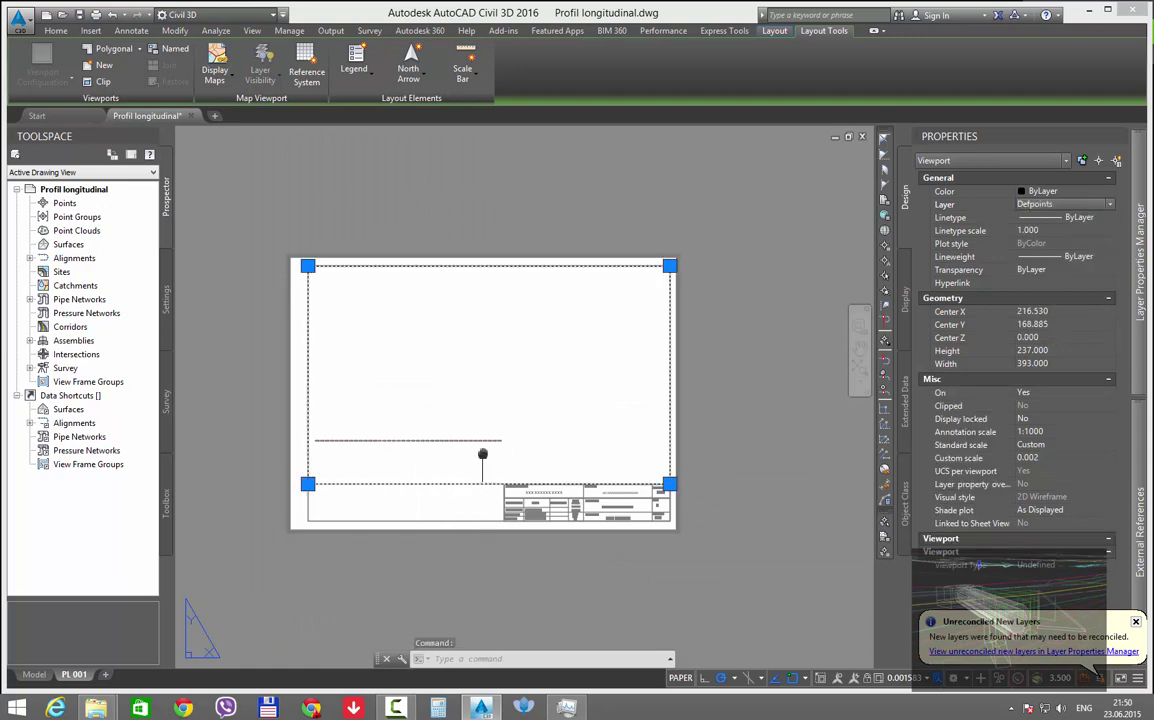
Step: Activate the viewport, frame the first DN18 longitudinal profile inside it, and return to paper space
middle_drag(479, 464, 582, 438)
double_click(462, 440)
scroll(462, 440, up, 15)
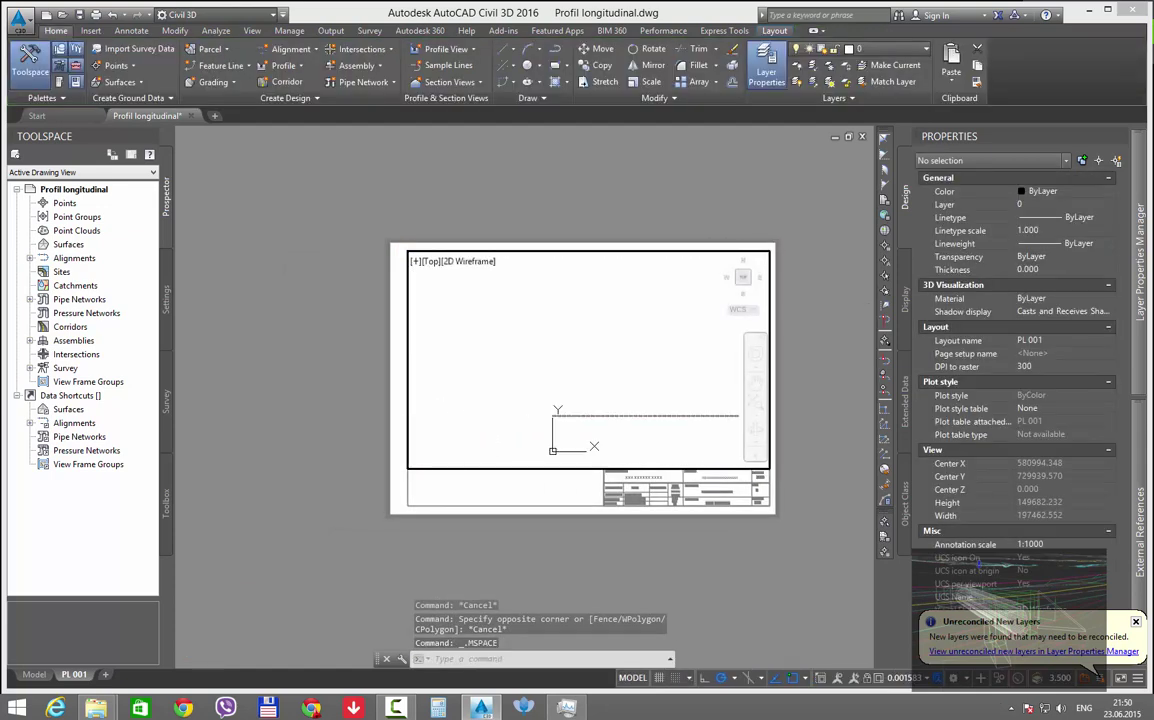
scroll(454, 393, up, 10)
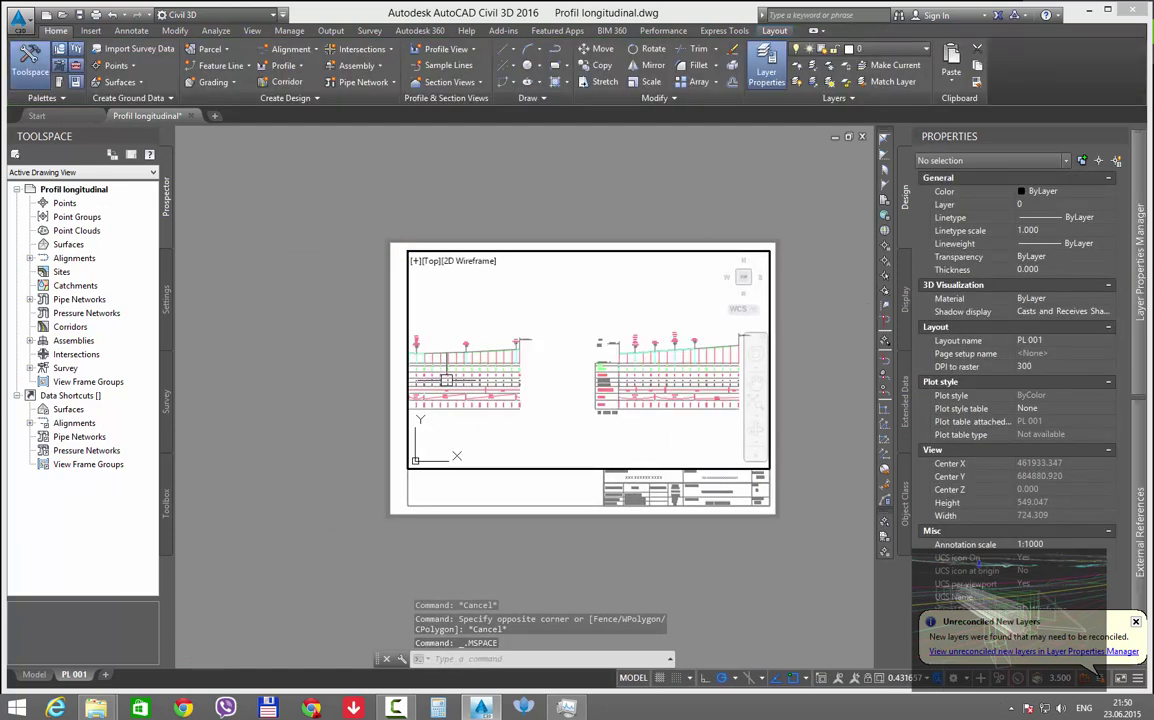
middle_drag(586, 393, 647, 397)
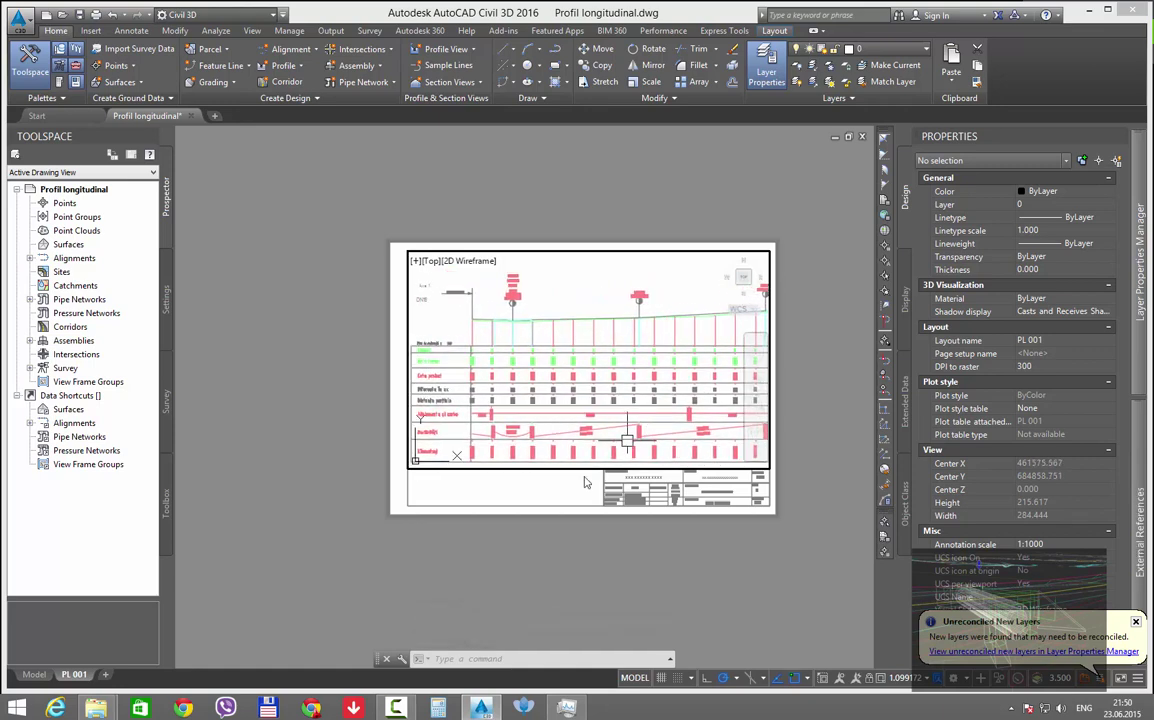
double_click(555, 470)
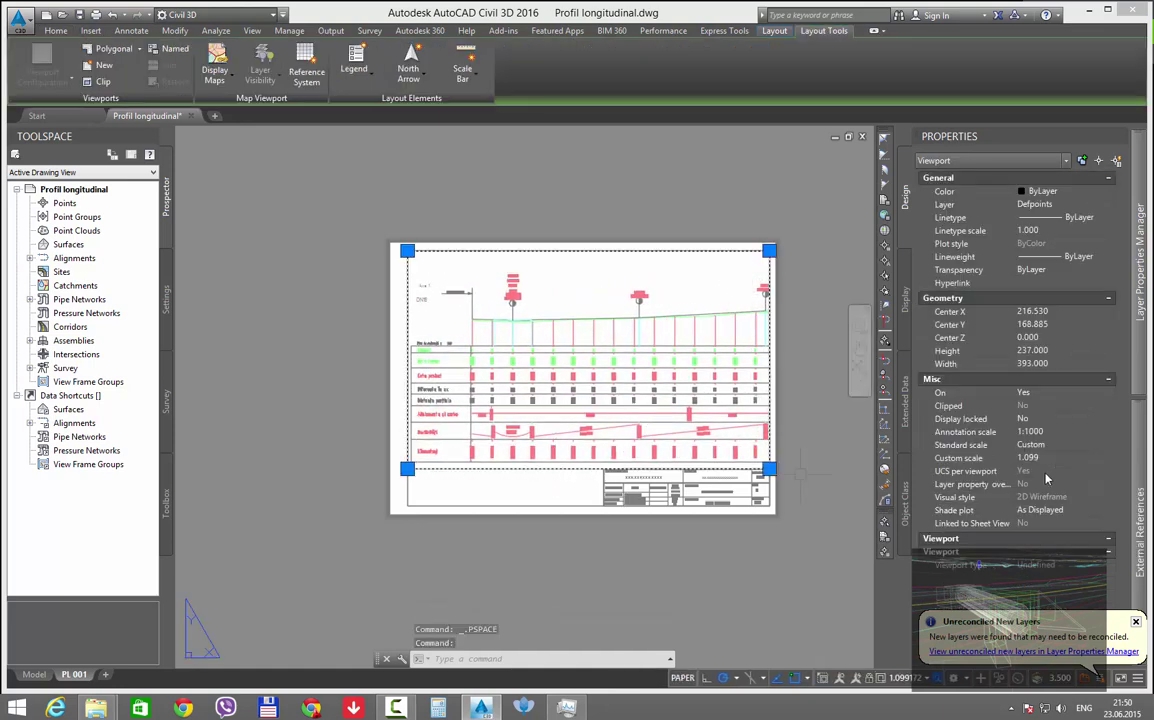
Step: Set the viewport's custom scale to 1
click(1046, 458)
text(1)
key(Return)
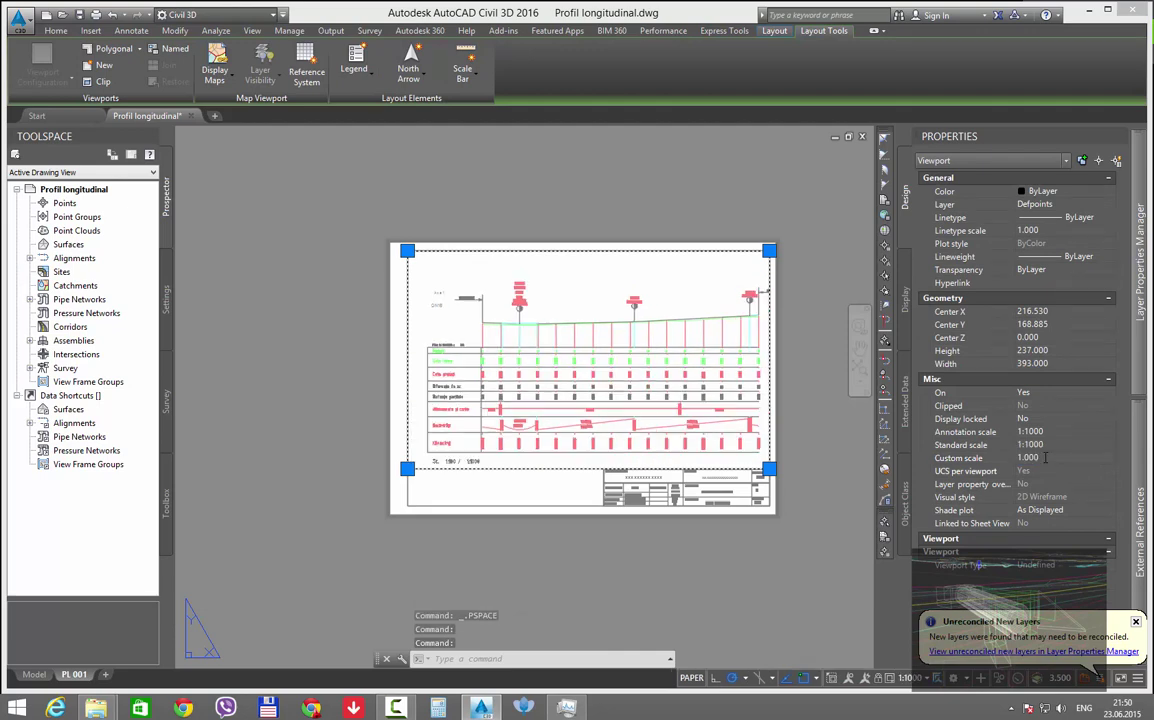
Step: Activate the viewport, shift the first DN18 profile toward the frame's left edge, and return to paper space
scroll(598, 428, up, 3)
scroll(470, 400, down, 2)
scroll(480, 450, up, 2)
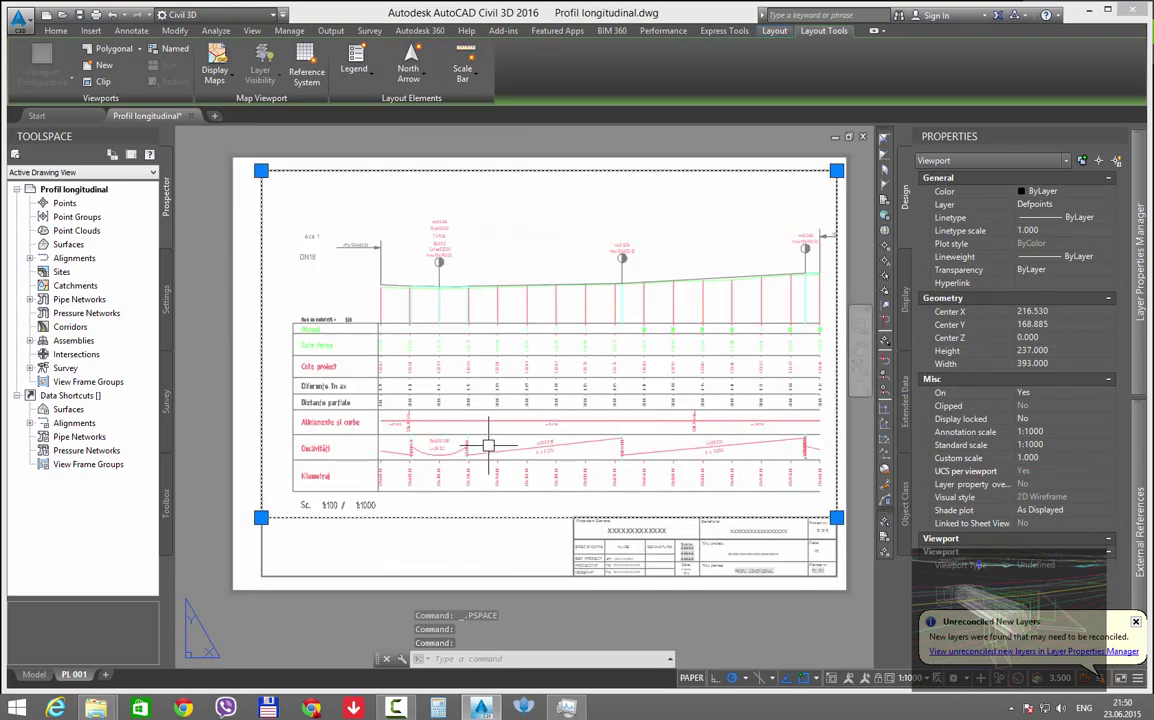
double_click(478, 455)
middle_drag(478, 455, 454, 466)
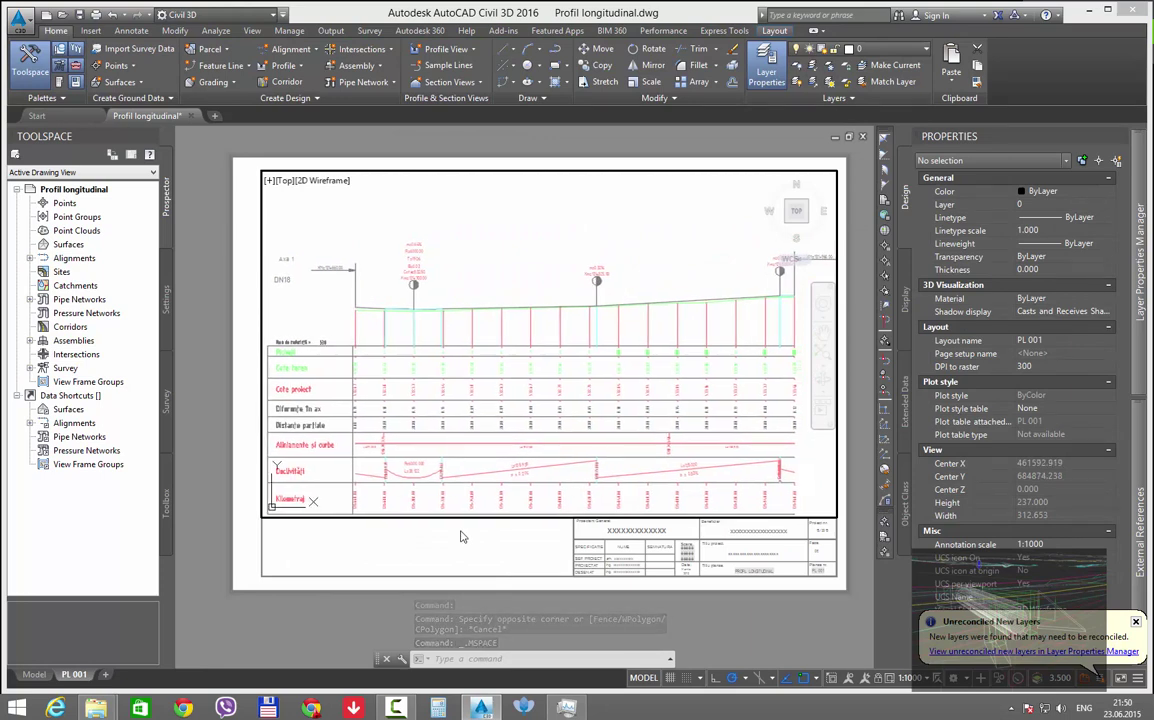
double_click(460, 537)
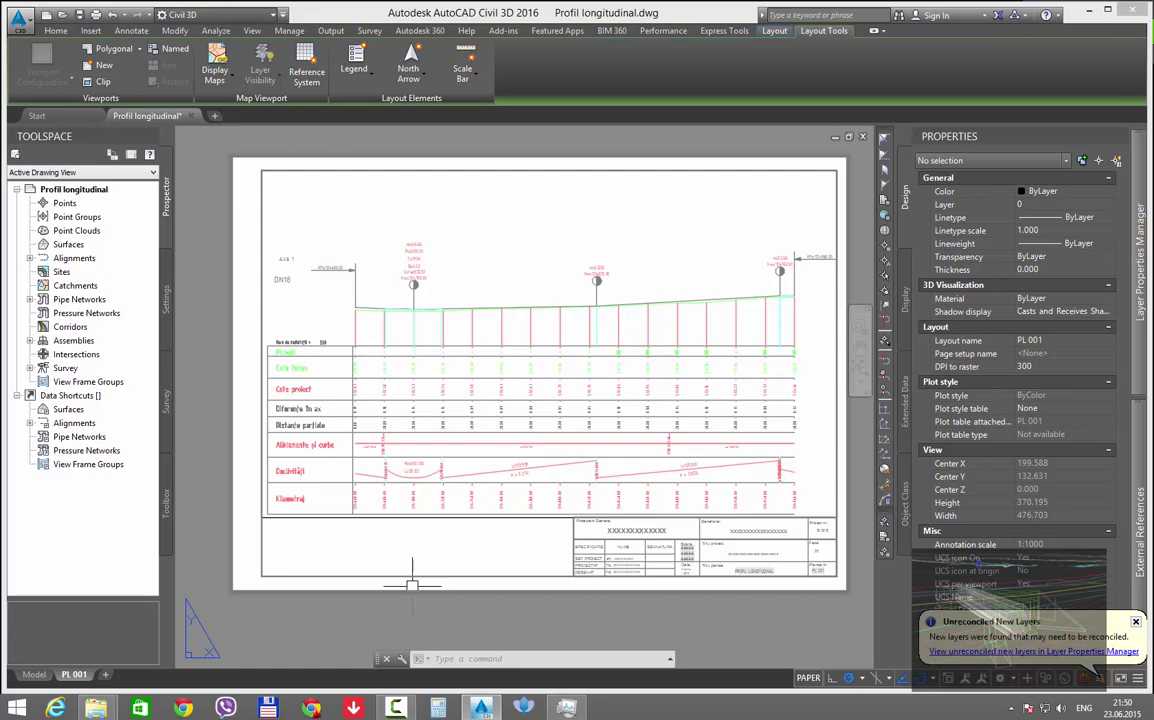
Step: Open the Lung Excel workbook from the 000 denumrire lucrare (Model) project folder
mouse_move(104, 709)
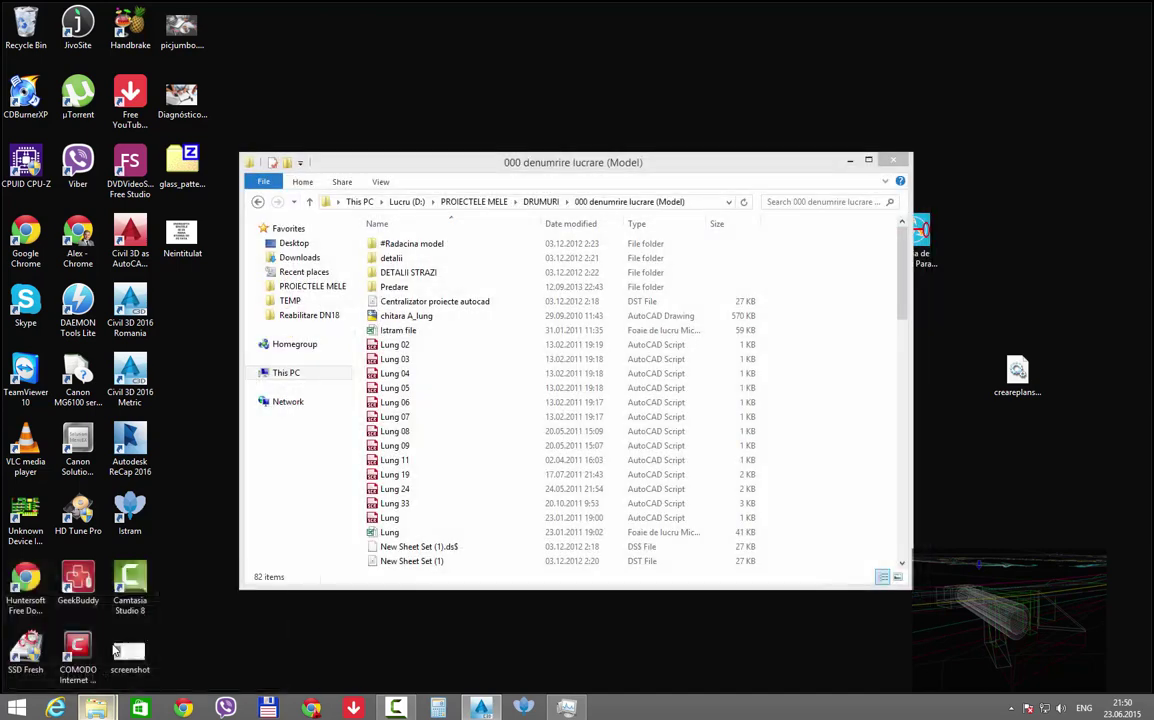
click(89, 637)
click(440, 402)
scroll(469, 456, down, 7)
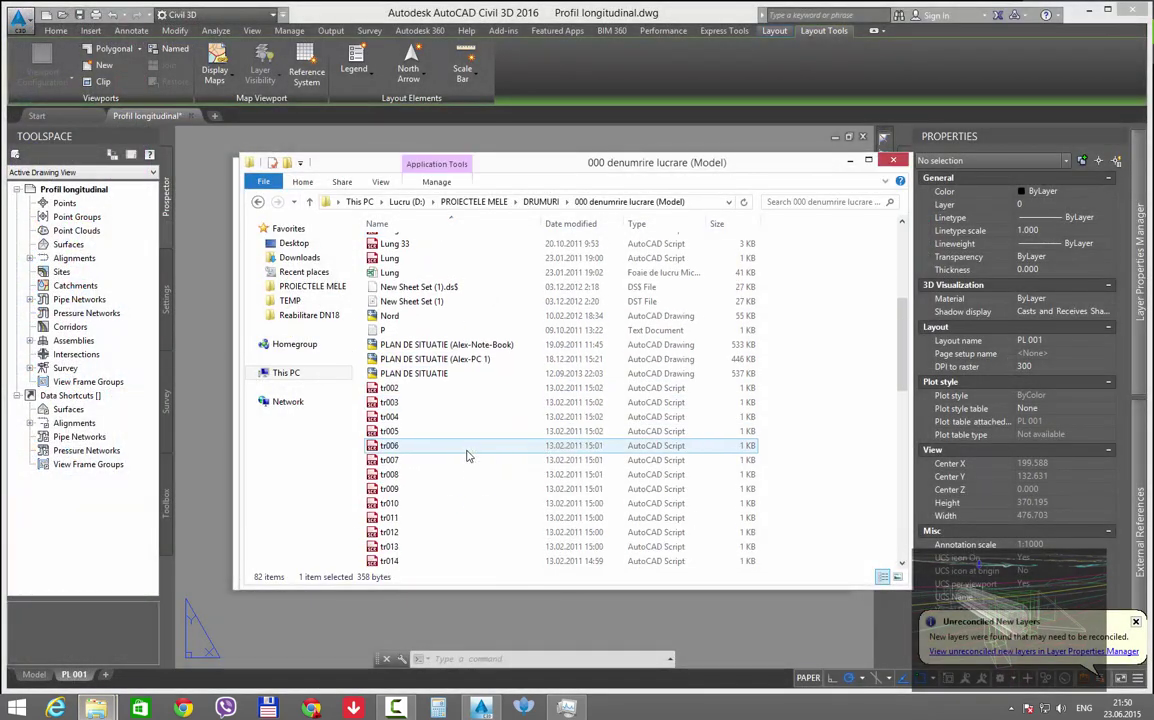
scroll(467, 455, up, 4)
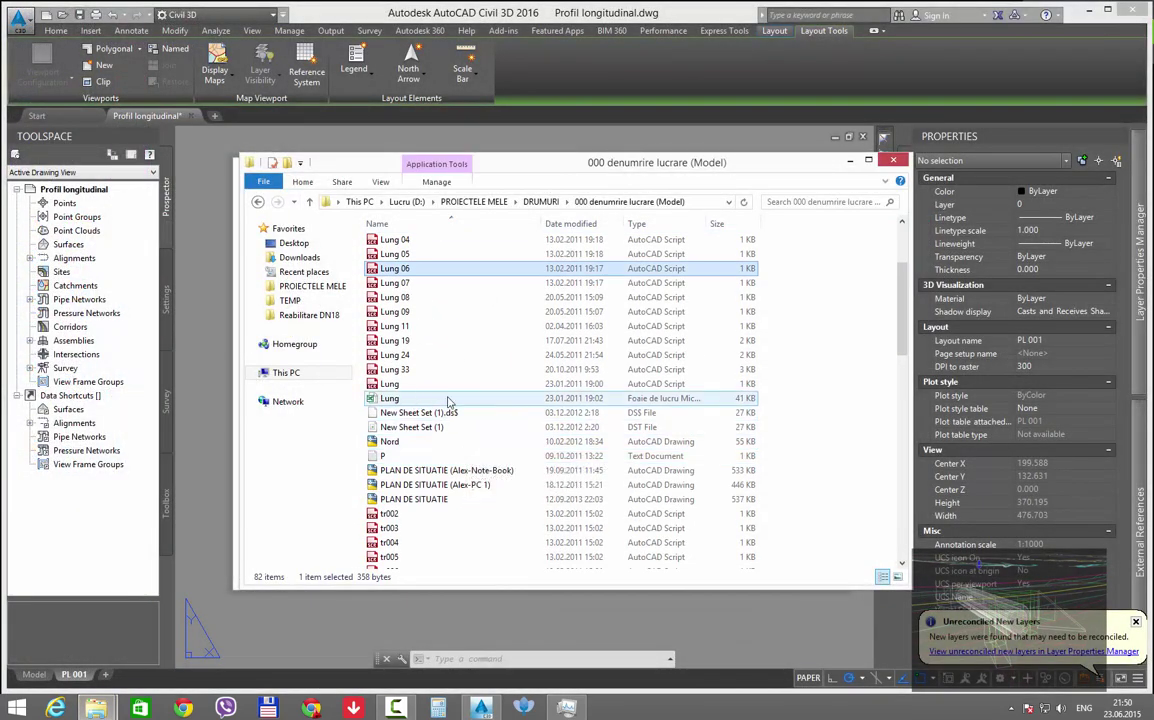
click(411, 400)
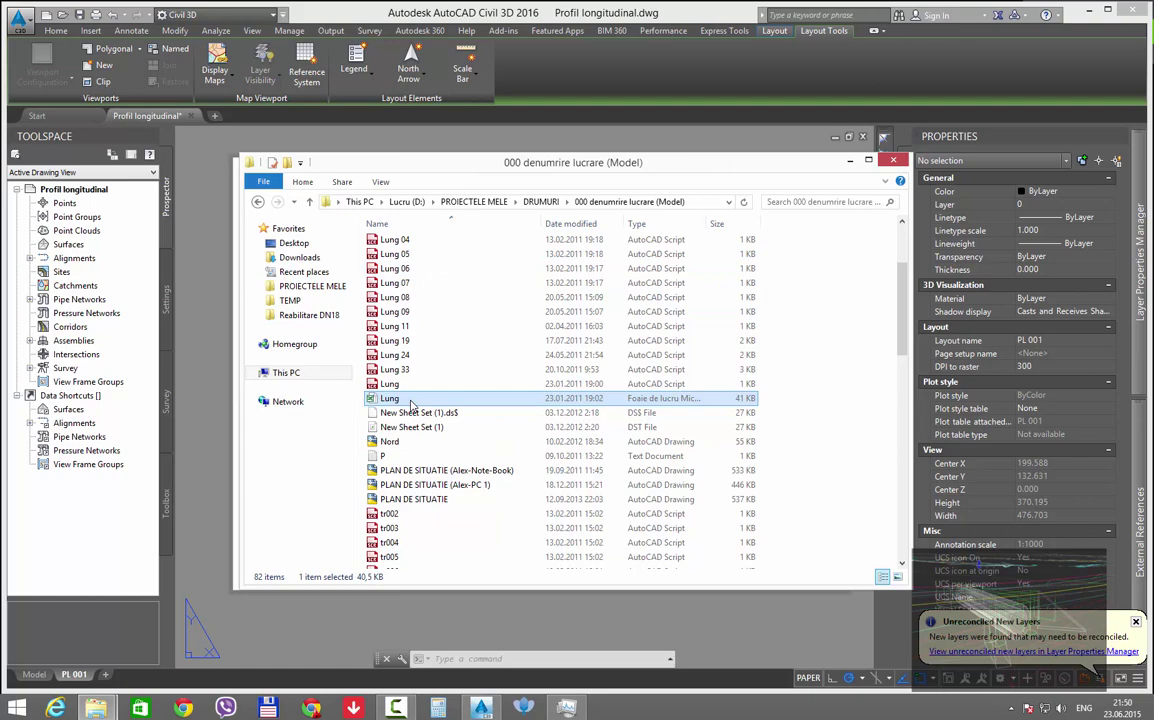
double_click(411, 403)
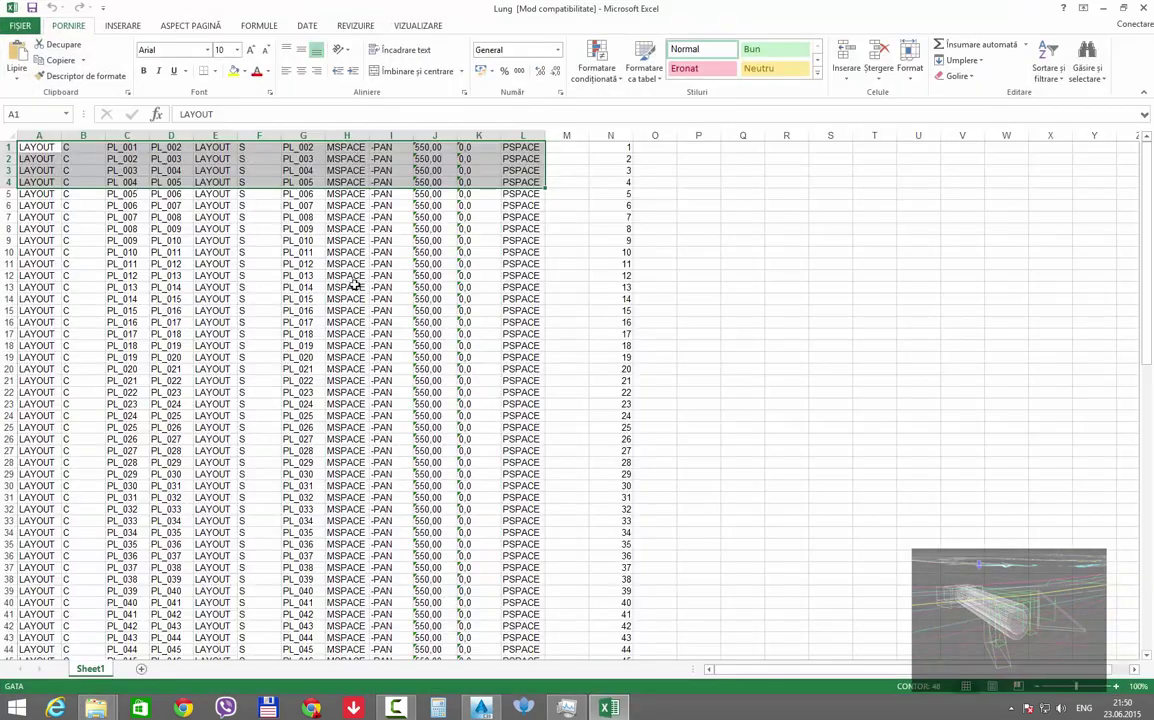
Step: Examine the first row's command sequence from LAYOUT through MSPACE and -PAN
mouse_move(27, 146)
mouse_down()
mouse_move(167, 147)
mouse_move(33, 144)
mouse_up()
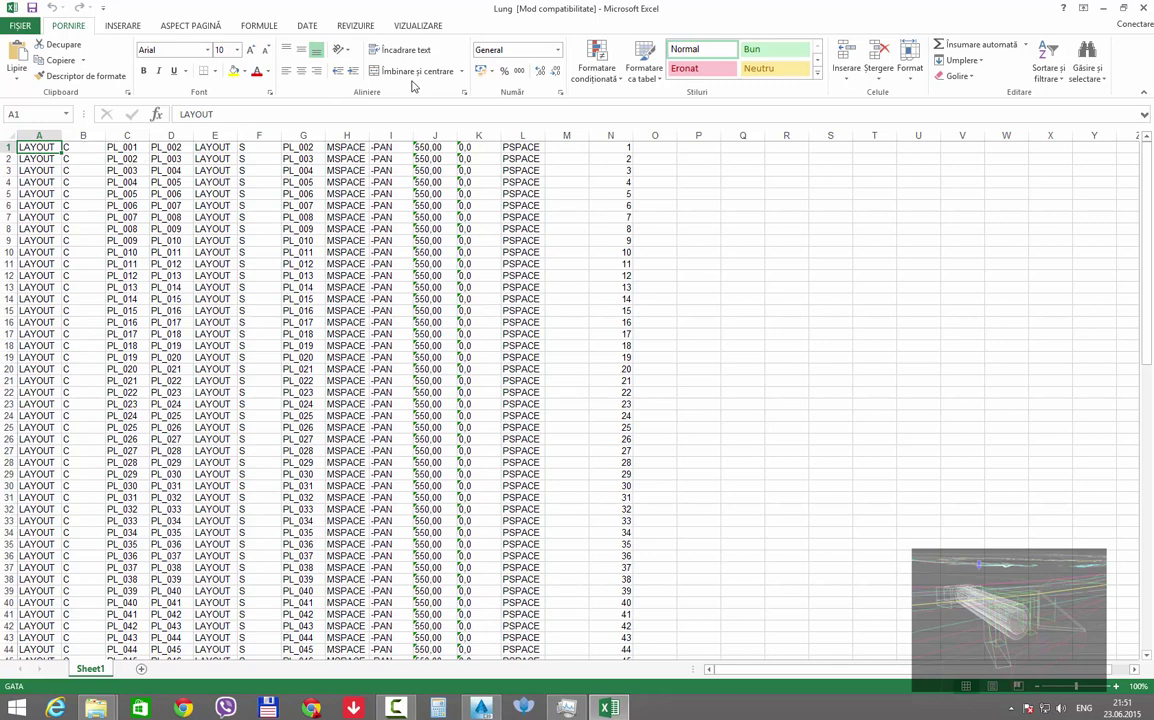
drag(38, 147, 366, 147)
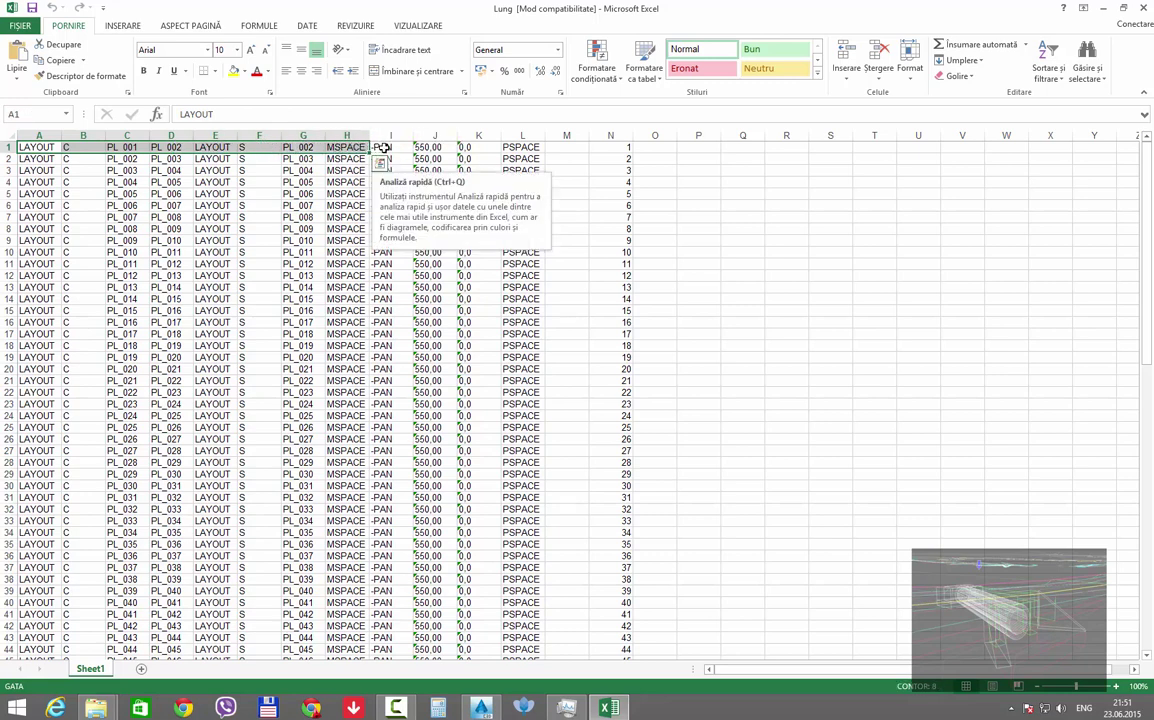
click(405, 147)
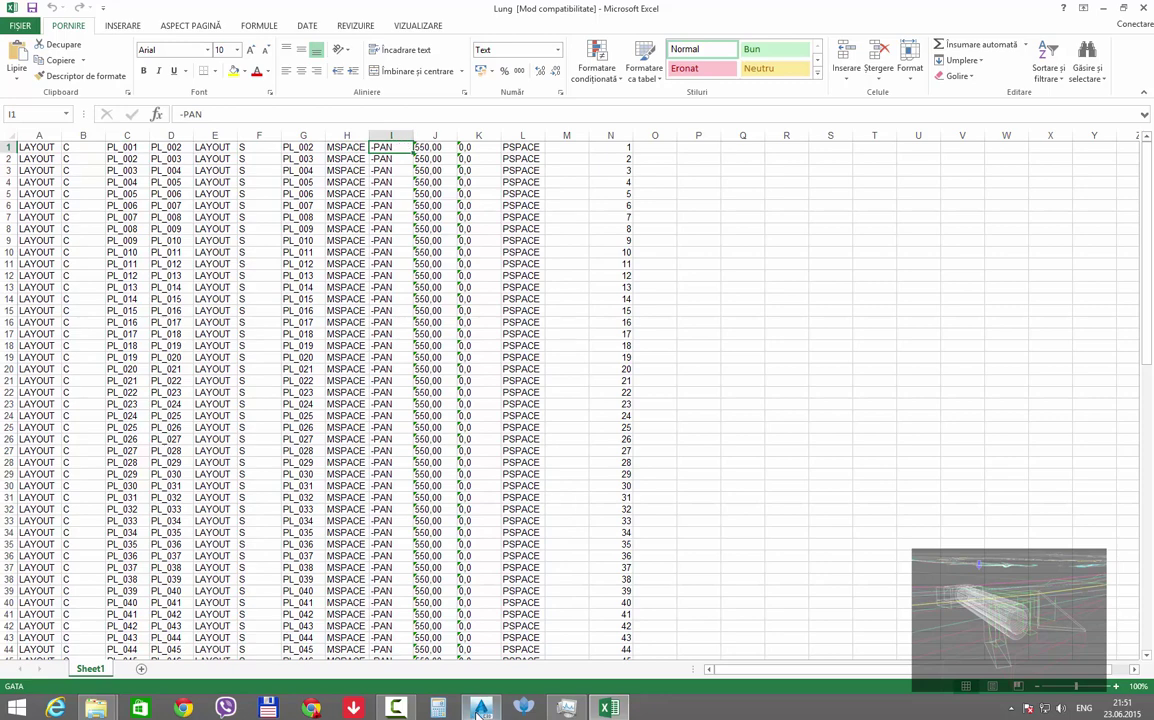
Step: Switch to Civil 3D, copy layout PL 001 to the end of the layouts, and name the copy PL 002
key(alt+Tab)
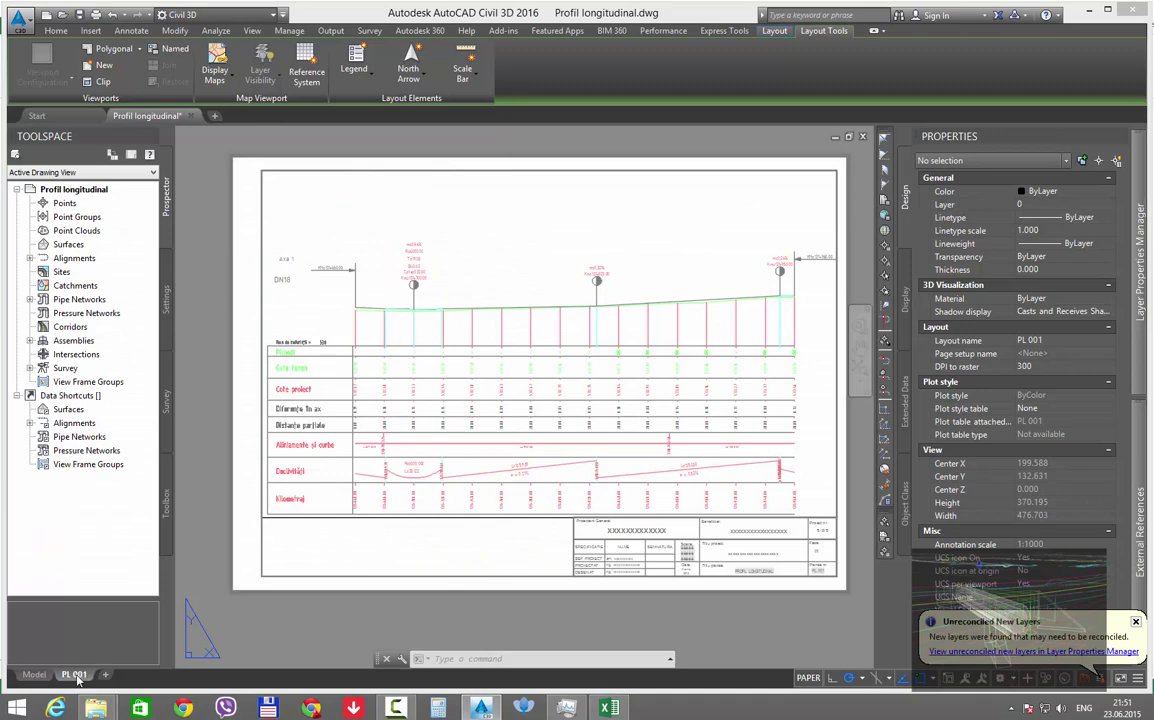
right_click(77, 679)
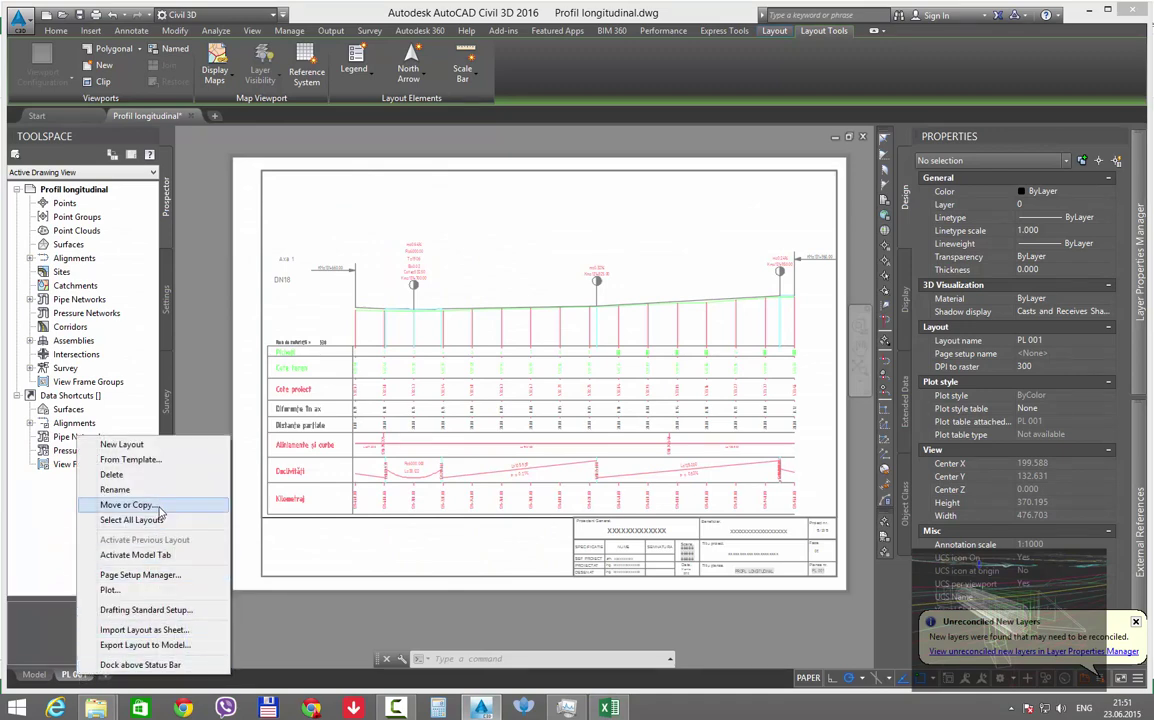
click(155, 506)
click(490, 350)
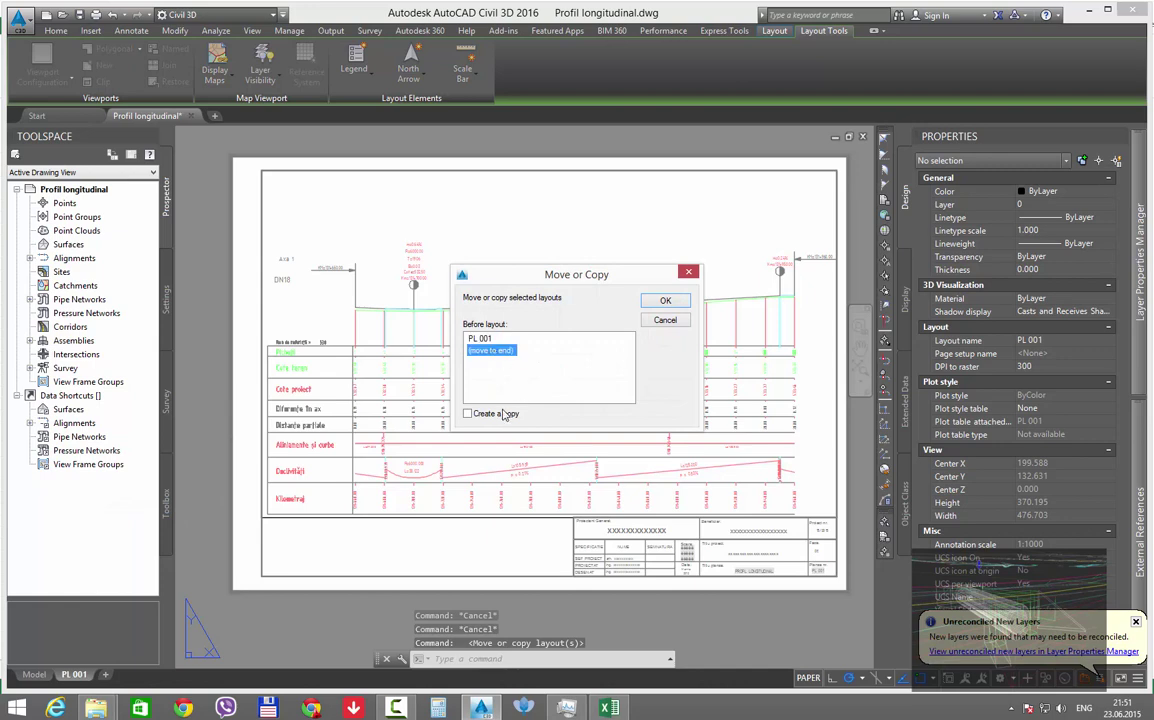
click(496, 413)
click(660, 303)
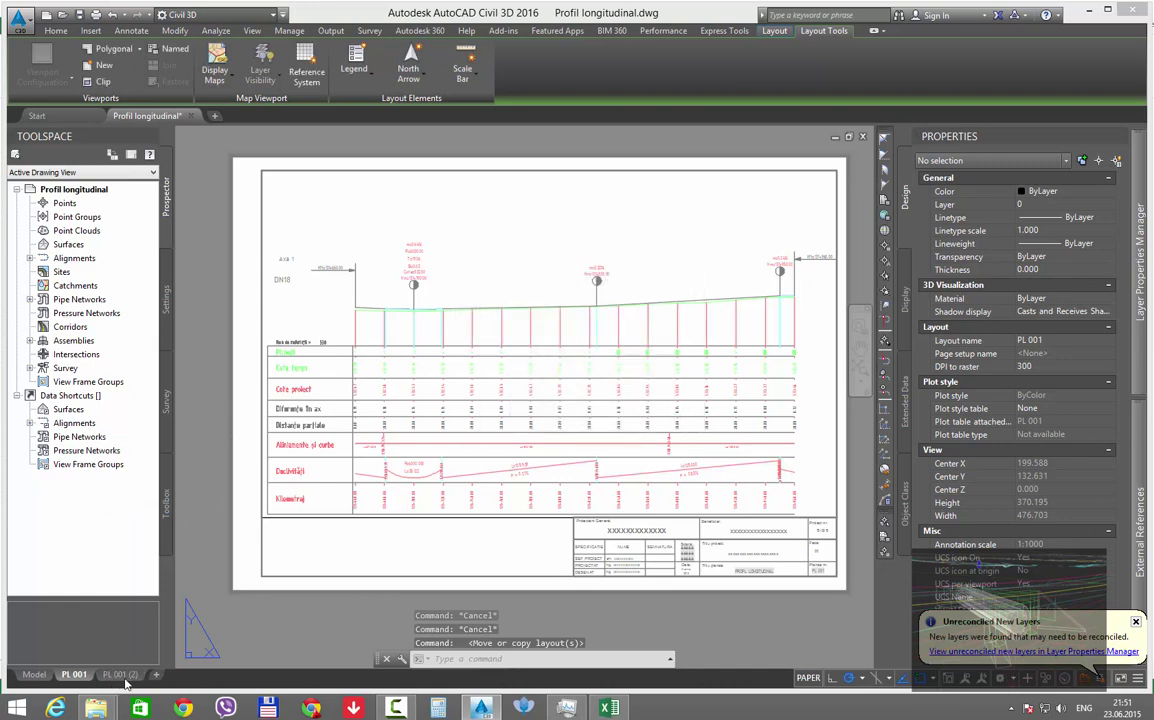
click(132, 677)
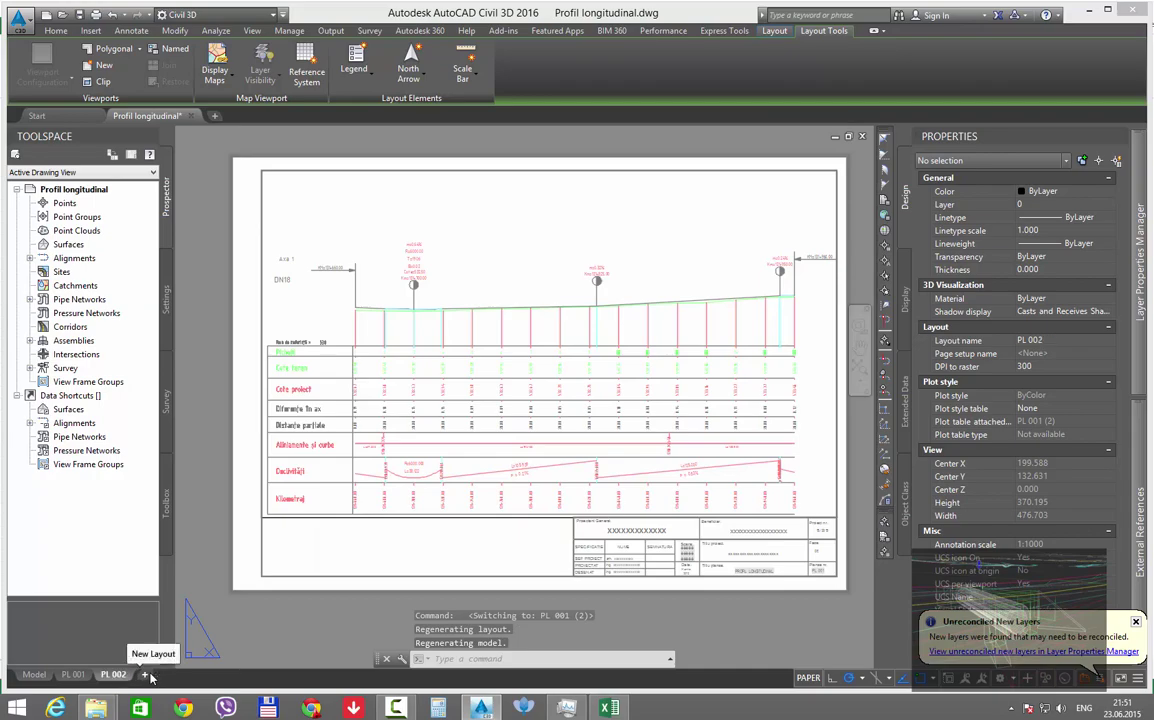
Step: Activate the viewport on layout PL 002 and pan to frame the second DN18 longitudinal profile inside it
click(619, 711)
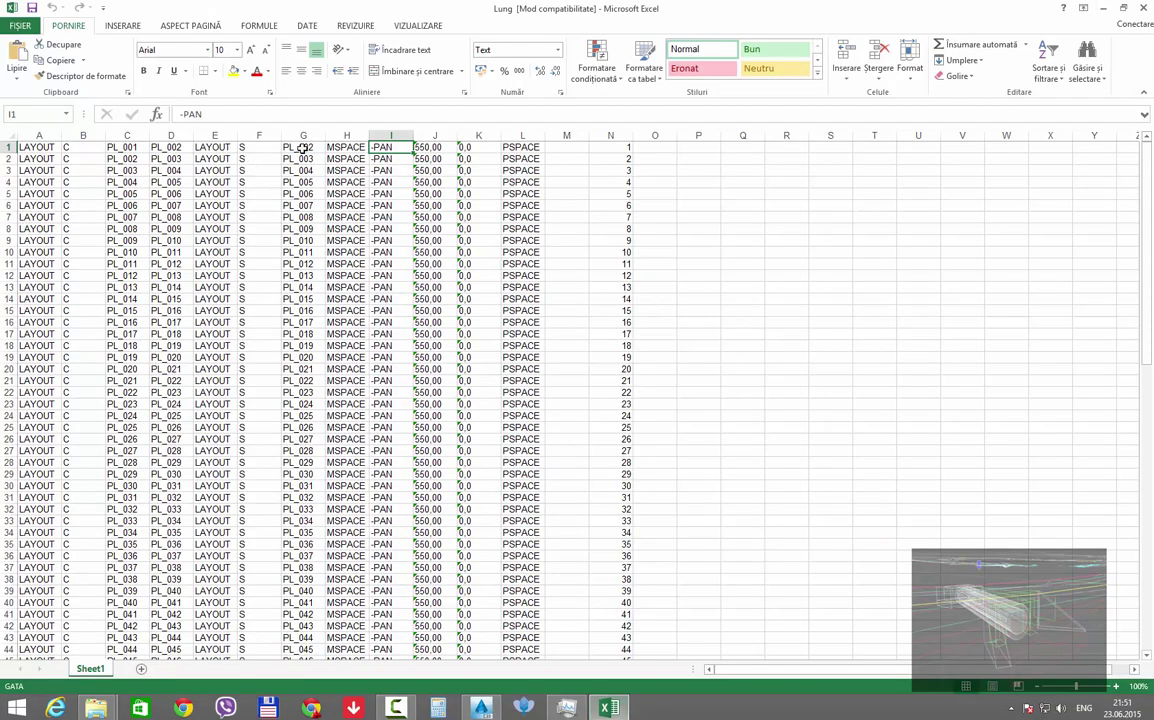
click(1103, 7)
double_click(489, 398)
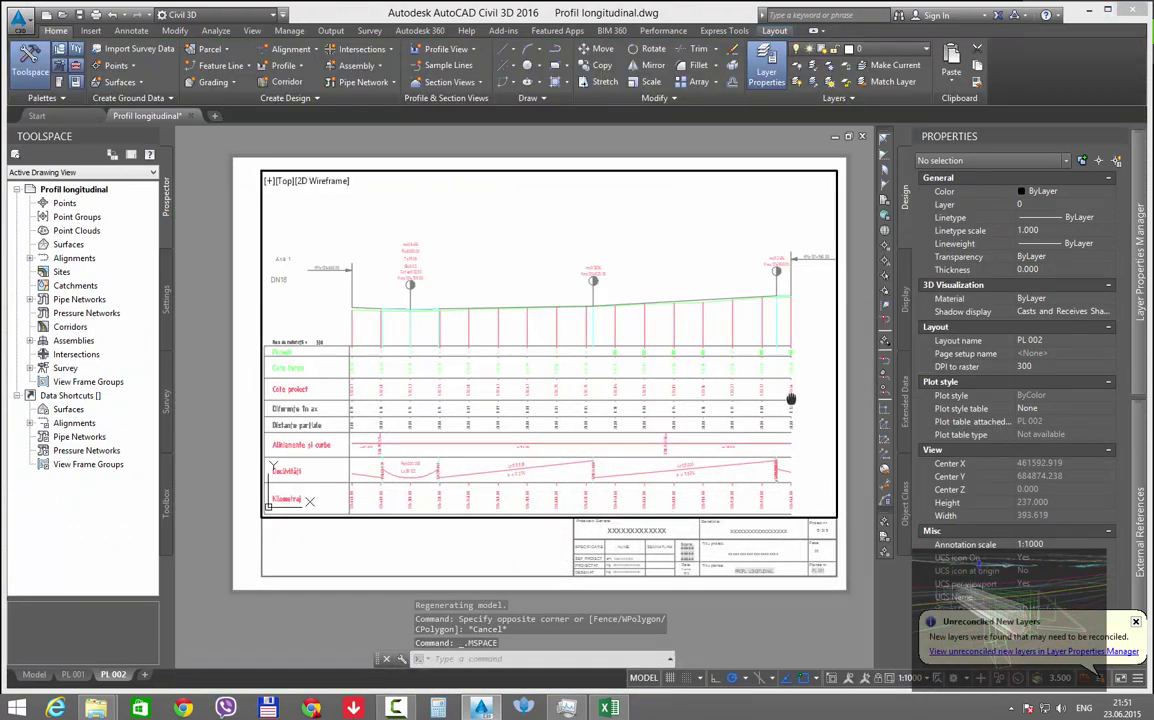
middle_drag(300, 395, 585, 386)
middle_drag(271, 389, 44, 402)
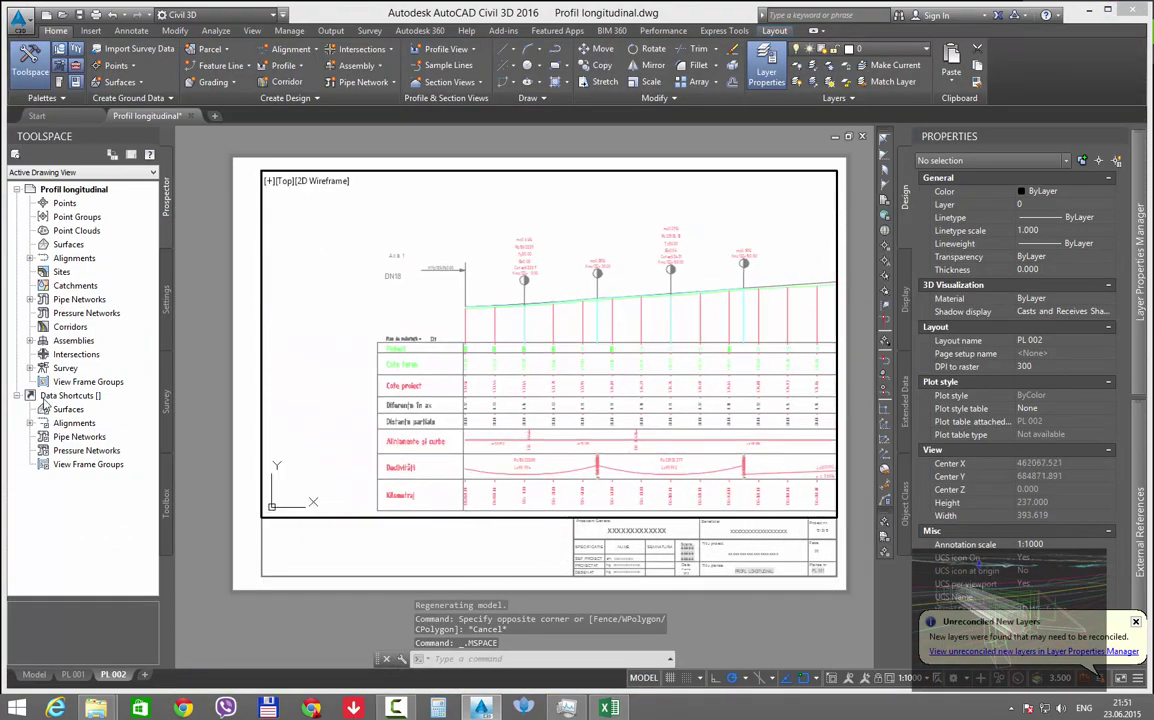
middle_drag(604, 398, 559, 407)
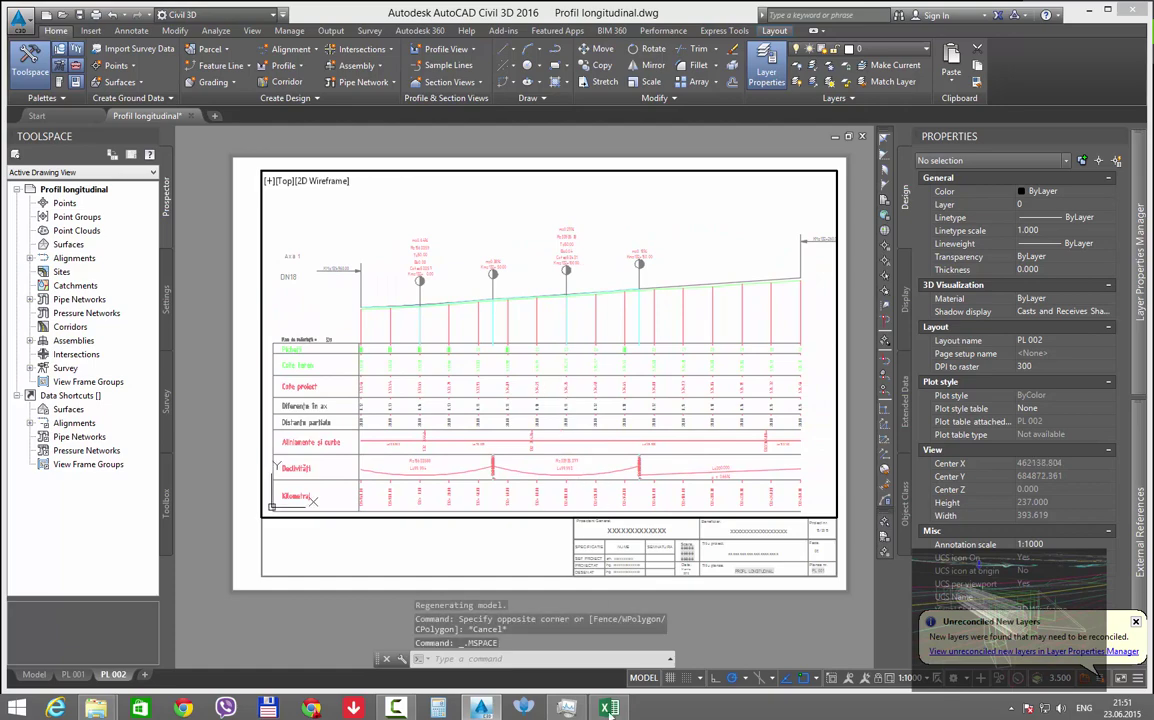
Step: Switch to the Lung workbook in Excel and fill the layout command columns A to L from row 61 down to row 77
key(alt+Tab)
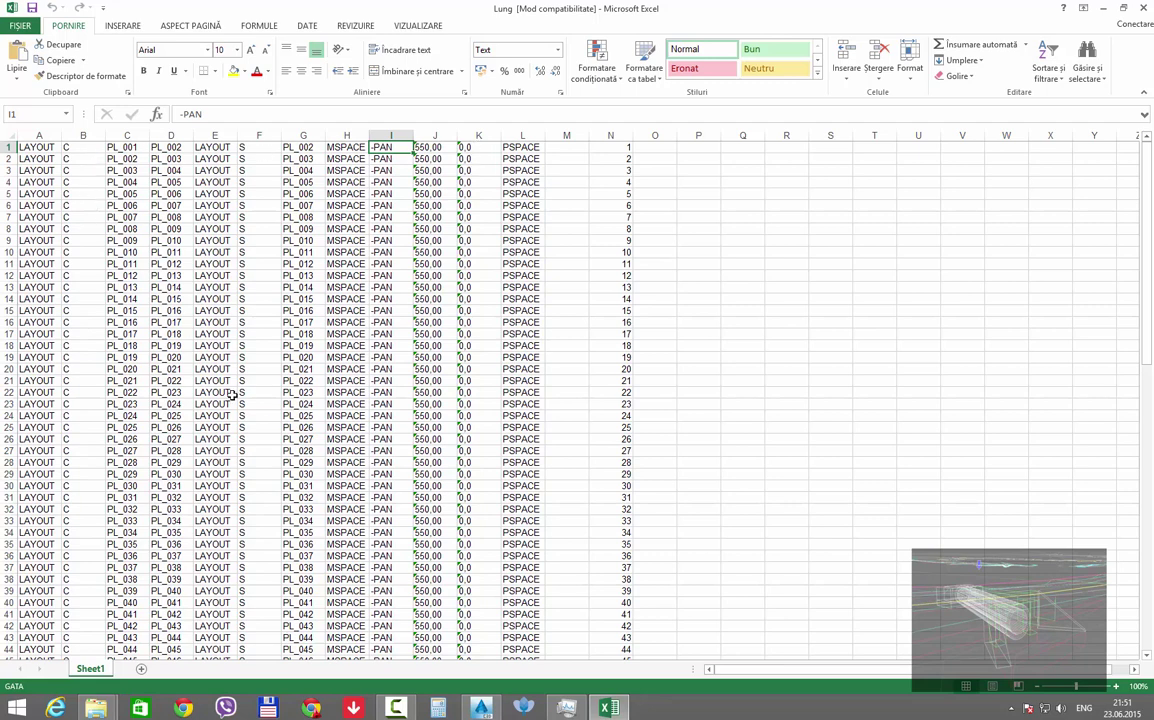
scroll(231, 396, down, 14)
scroll(147, 401, up, 2)
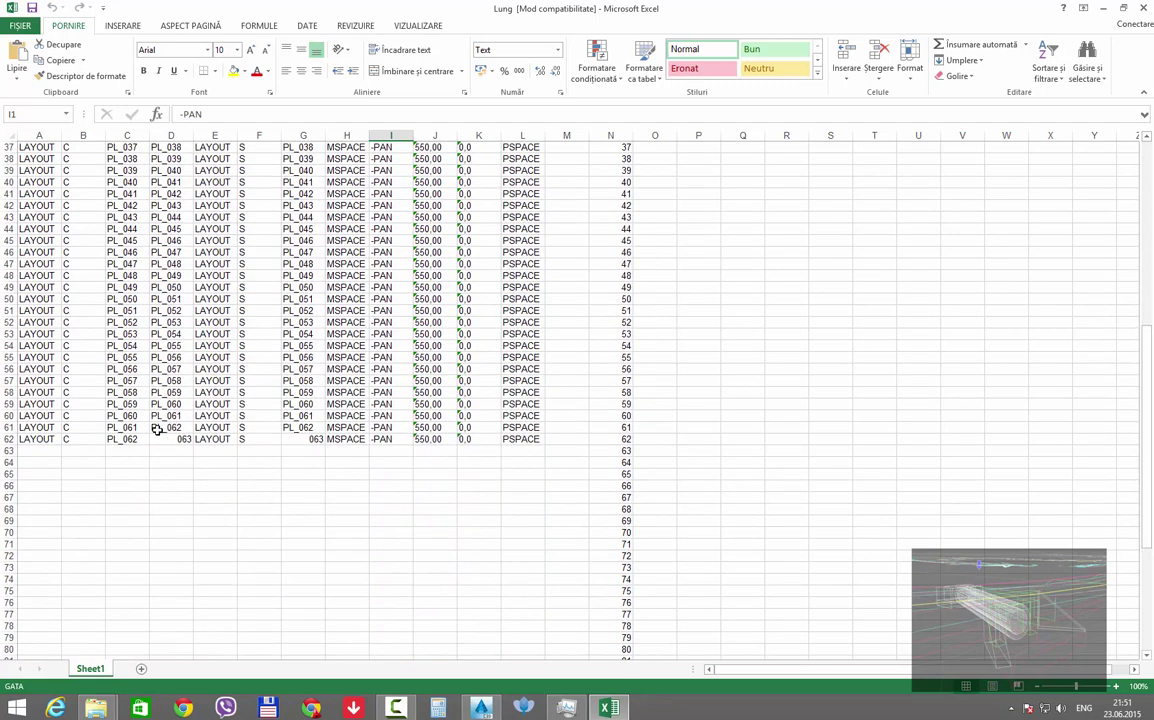
click(157, 428)
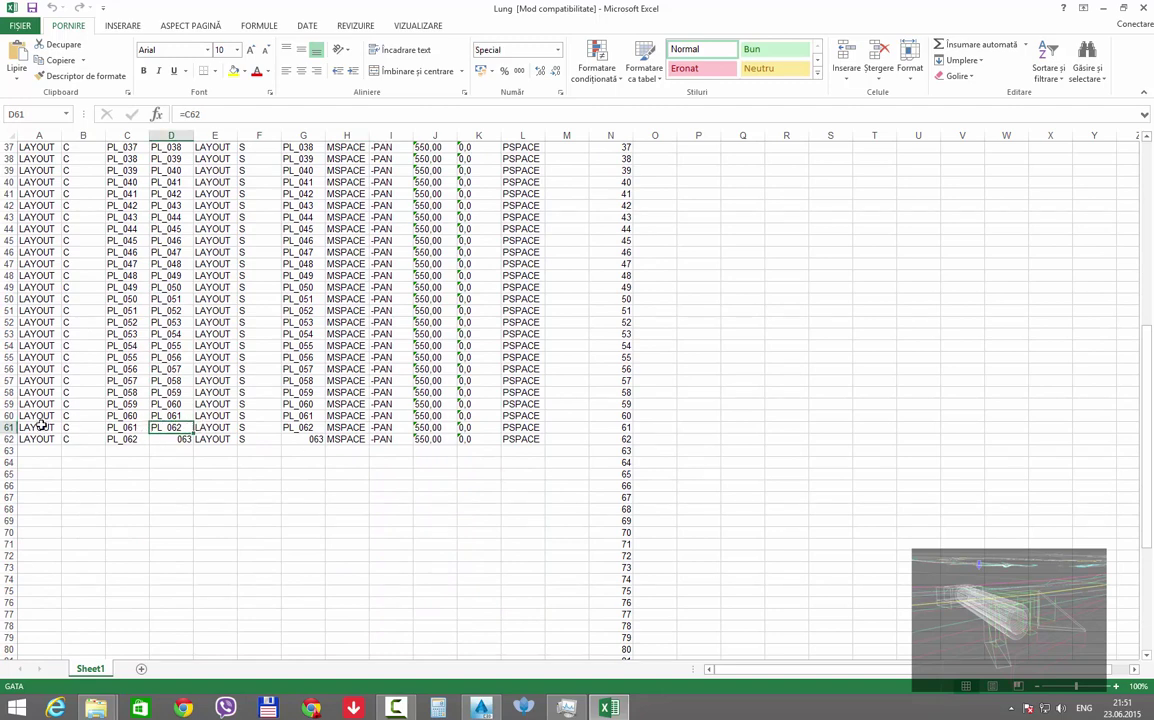
drag(40, 424, 518, 617)
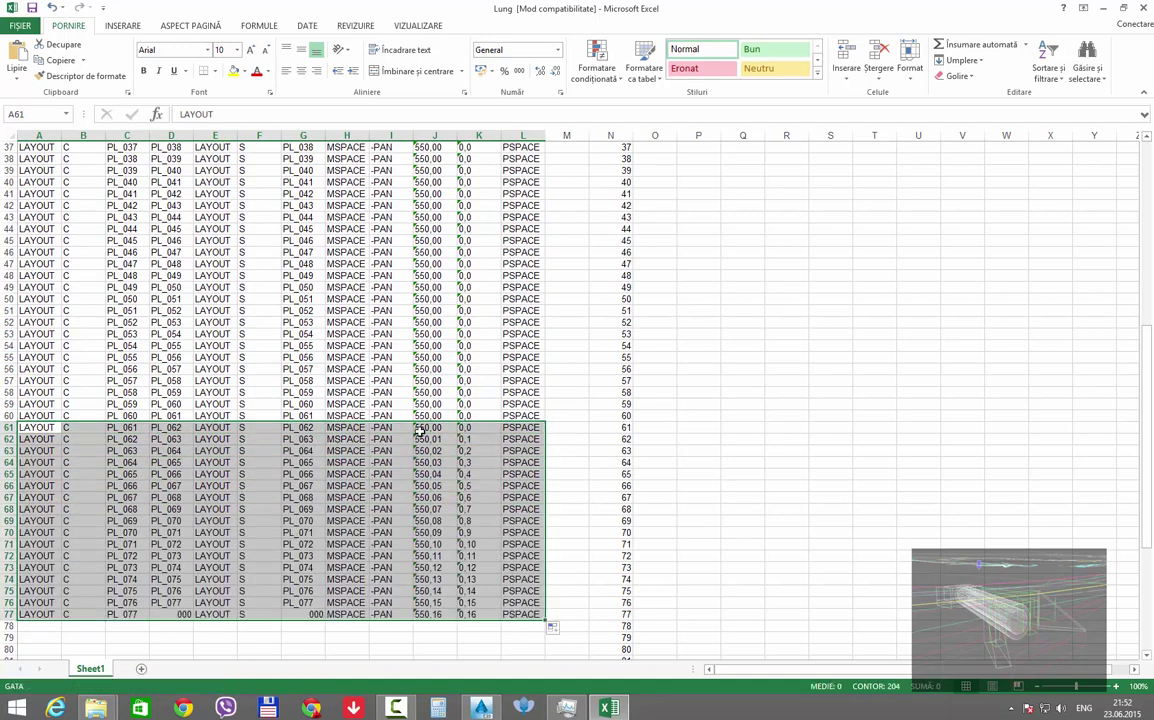
click(596, 290)
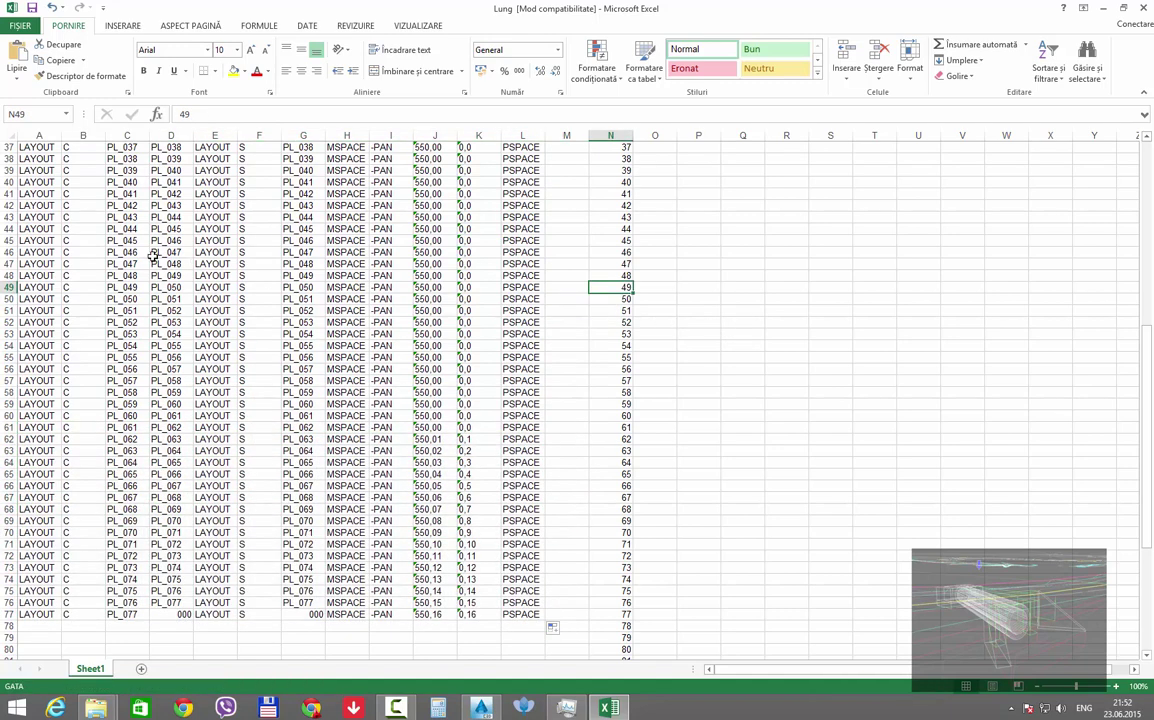
drag(60, 217, 95, 217)
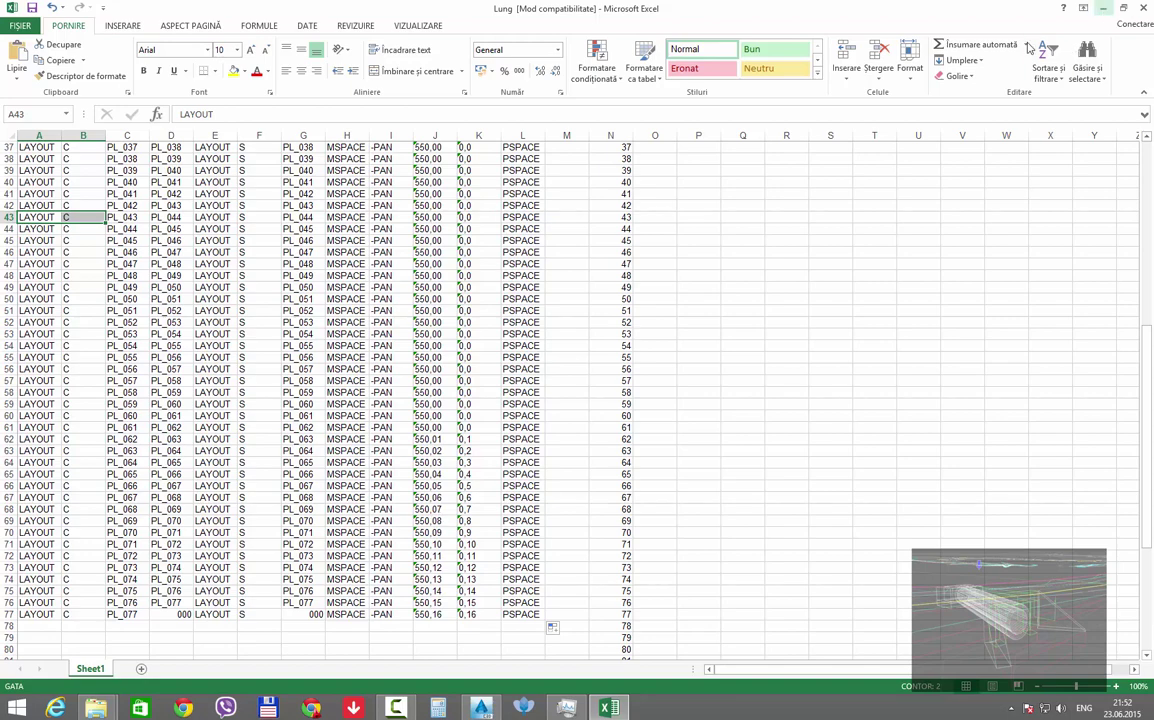
drag(250, 241, 352, 298)
click(1087, 62)
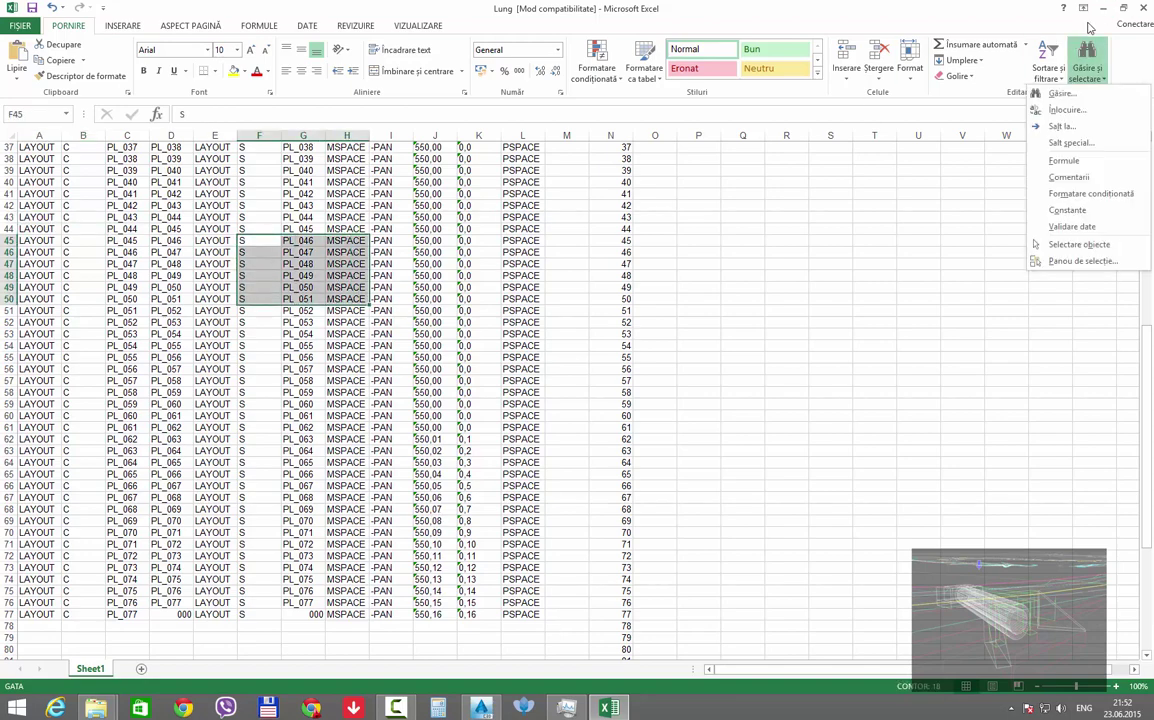
click(994, 12)
Step: Locate the Lung 33 AutoCAD script in the project folder and return to the Civil 3D drawing
key(alt+Tab)
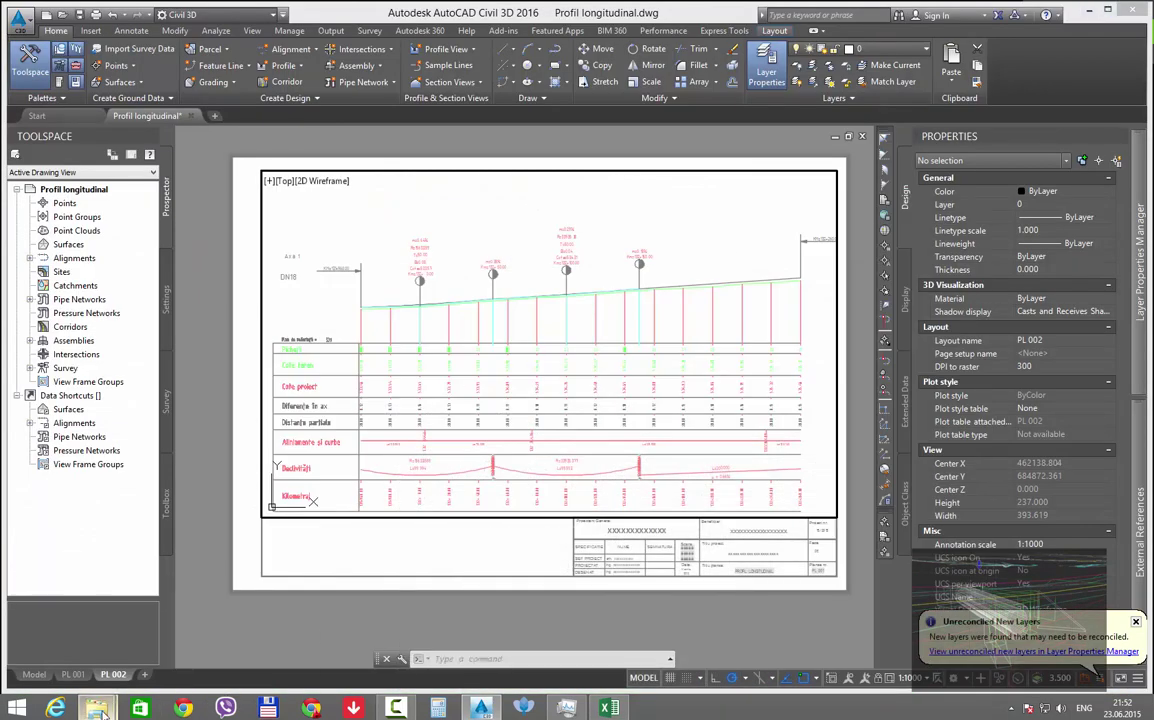
mouse_move(100, 710)
click(88, 630)
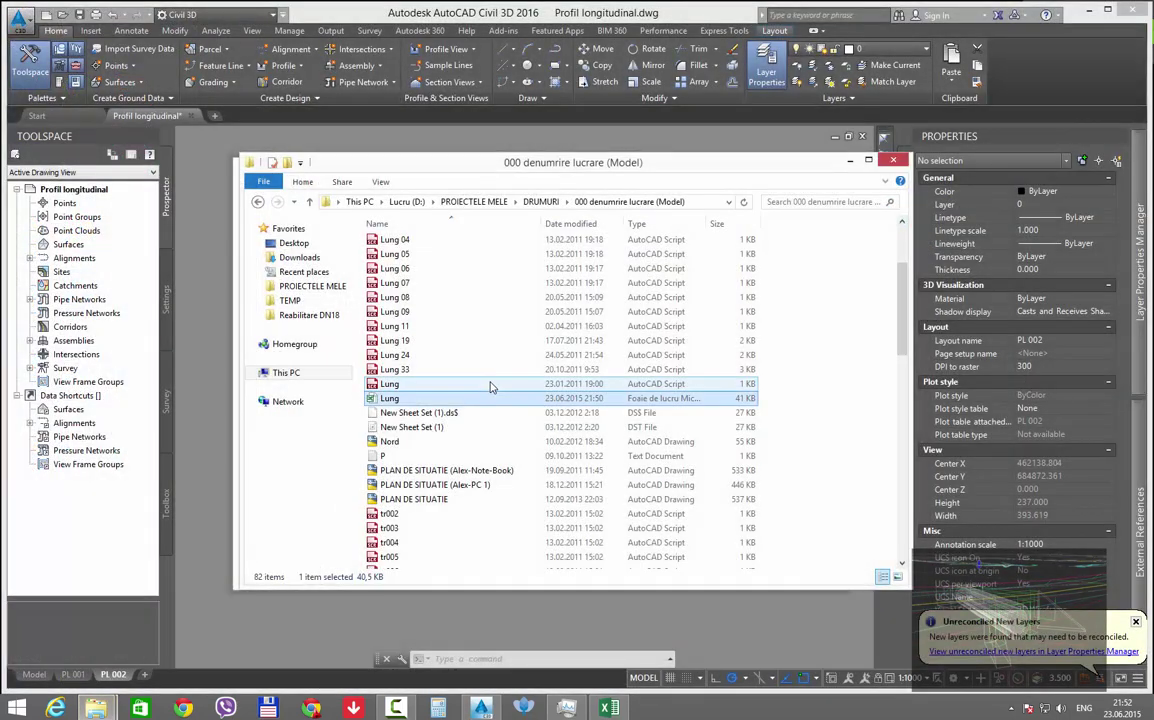
click(421, 371)
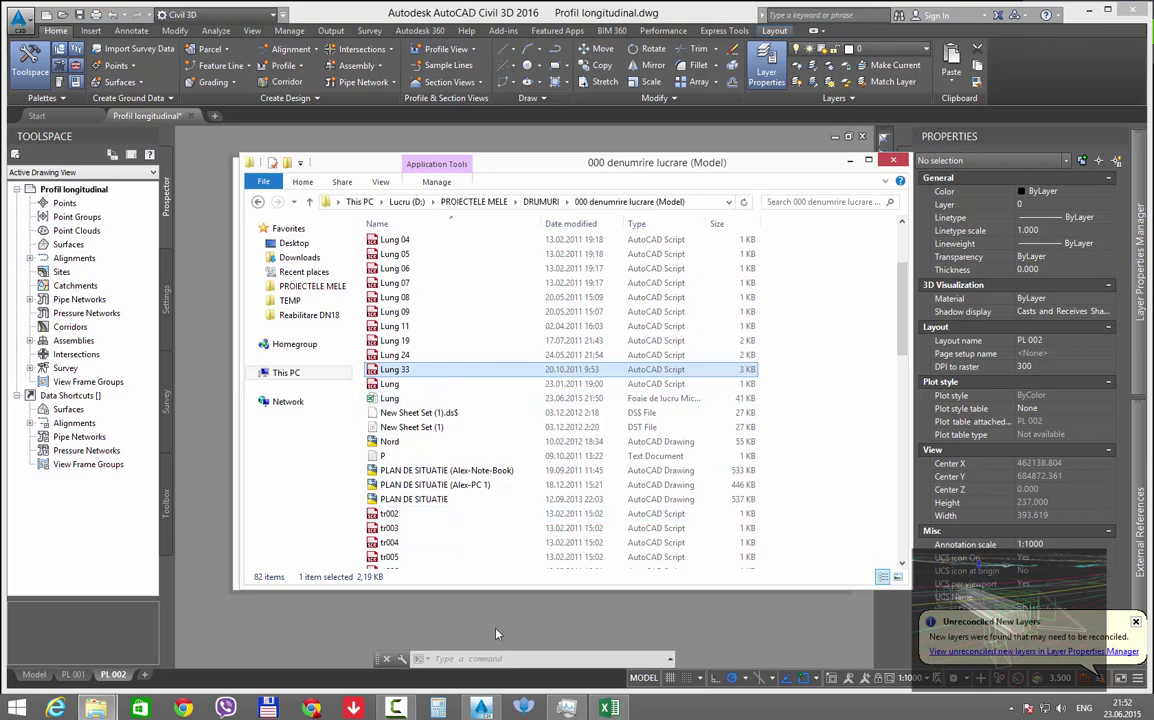
click(450, 600)
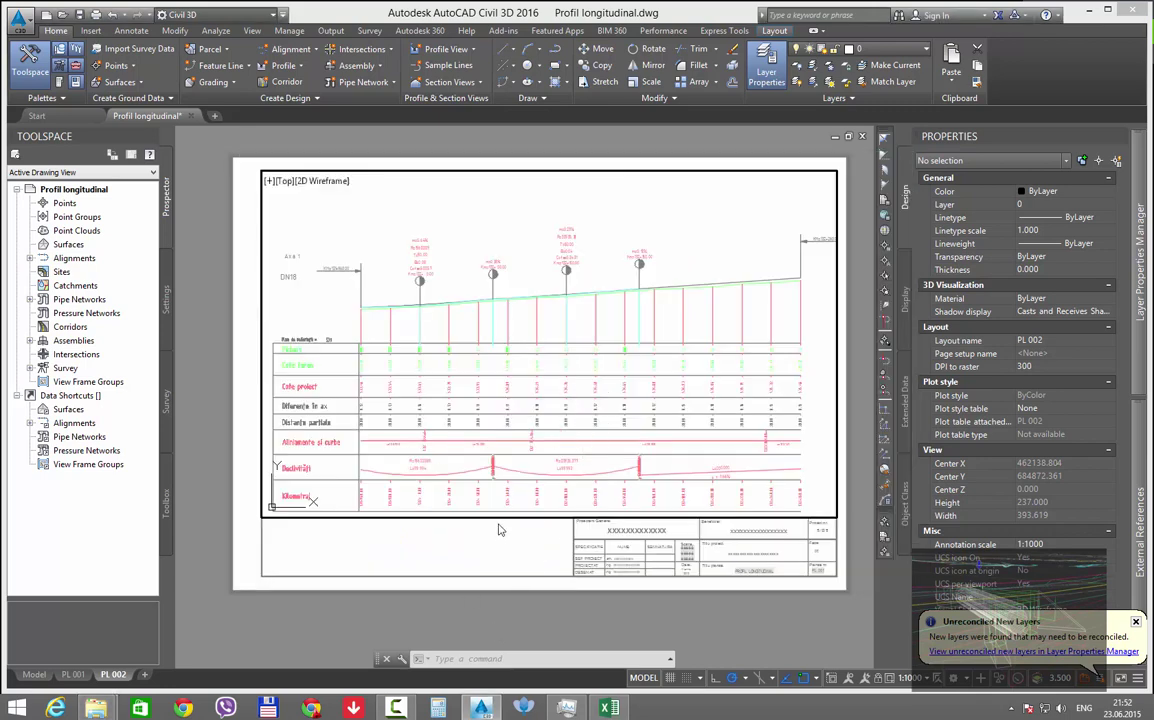
Step: Return to paper space and start the Script command, cancelling its script file selection
double_click(501, 537)
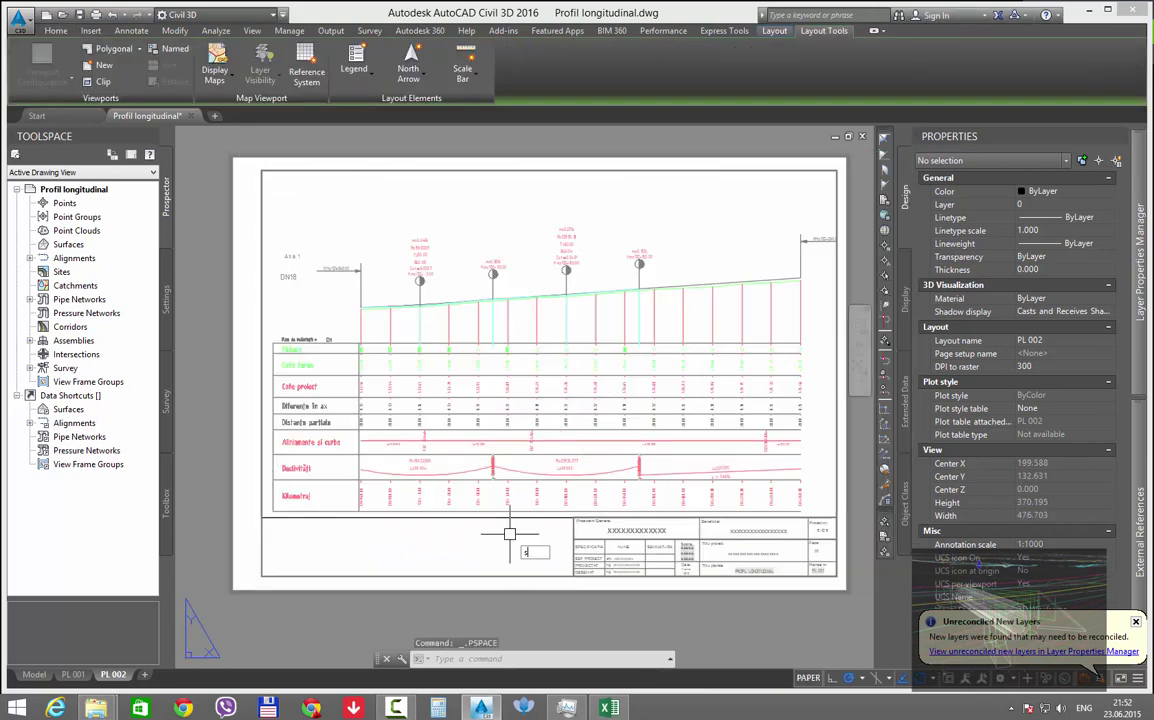
text(scr)
key(Return)
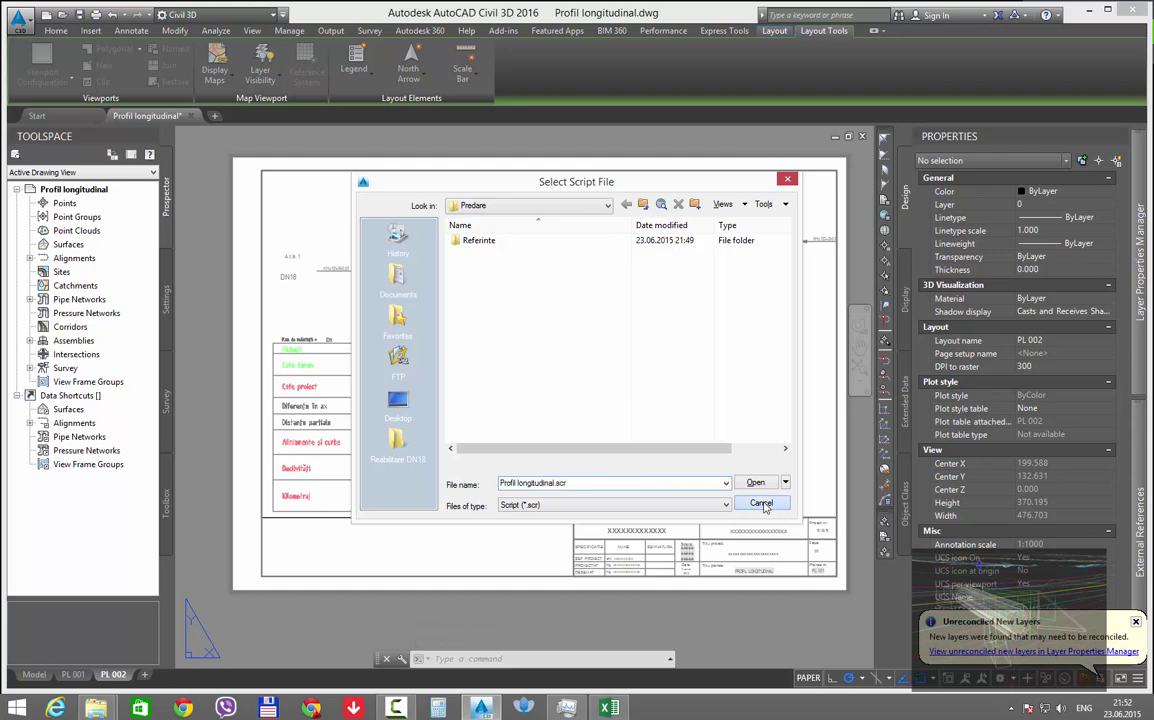
click(762, 505)
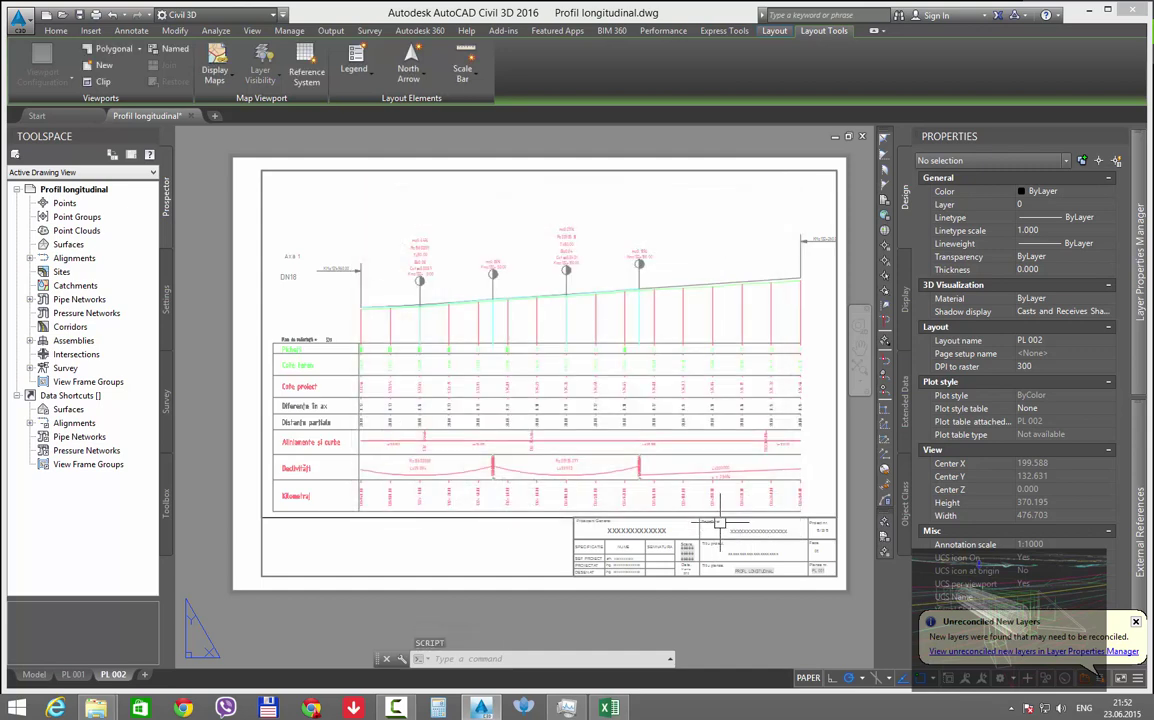
Step: Delete the layout PL 002 from the drawing and confirm its removal
right_click(106, 674)
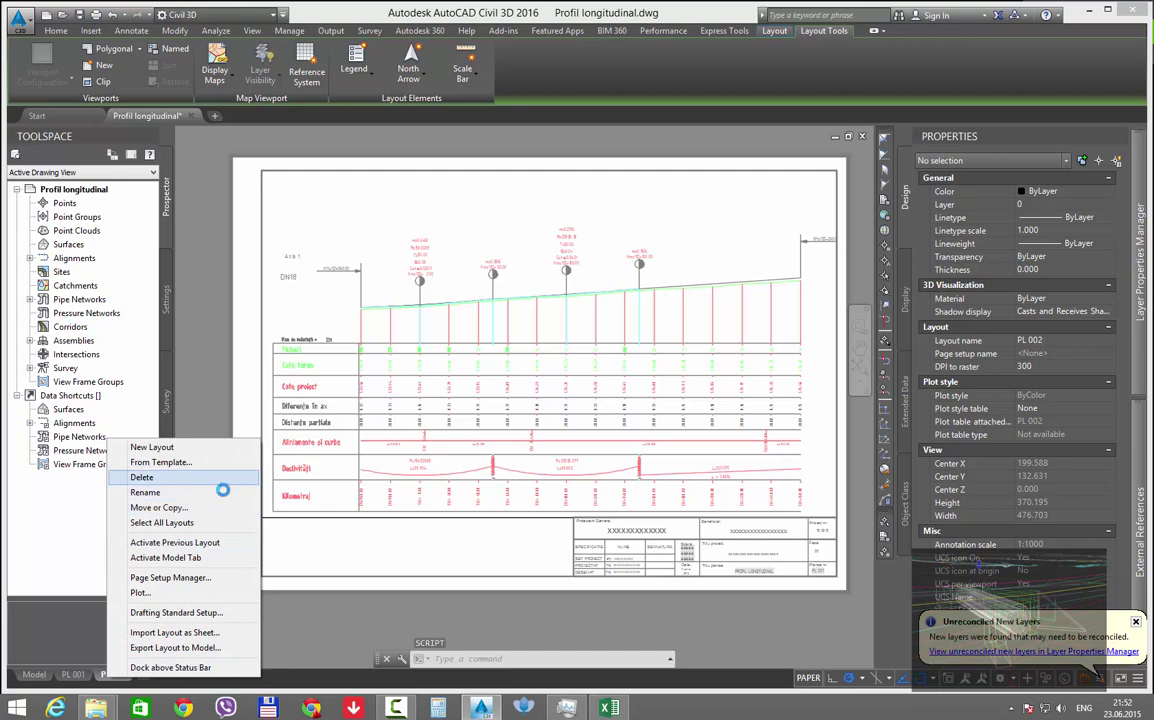
click(200, 477)
click(556, 369)
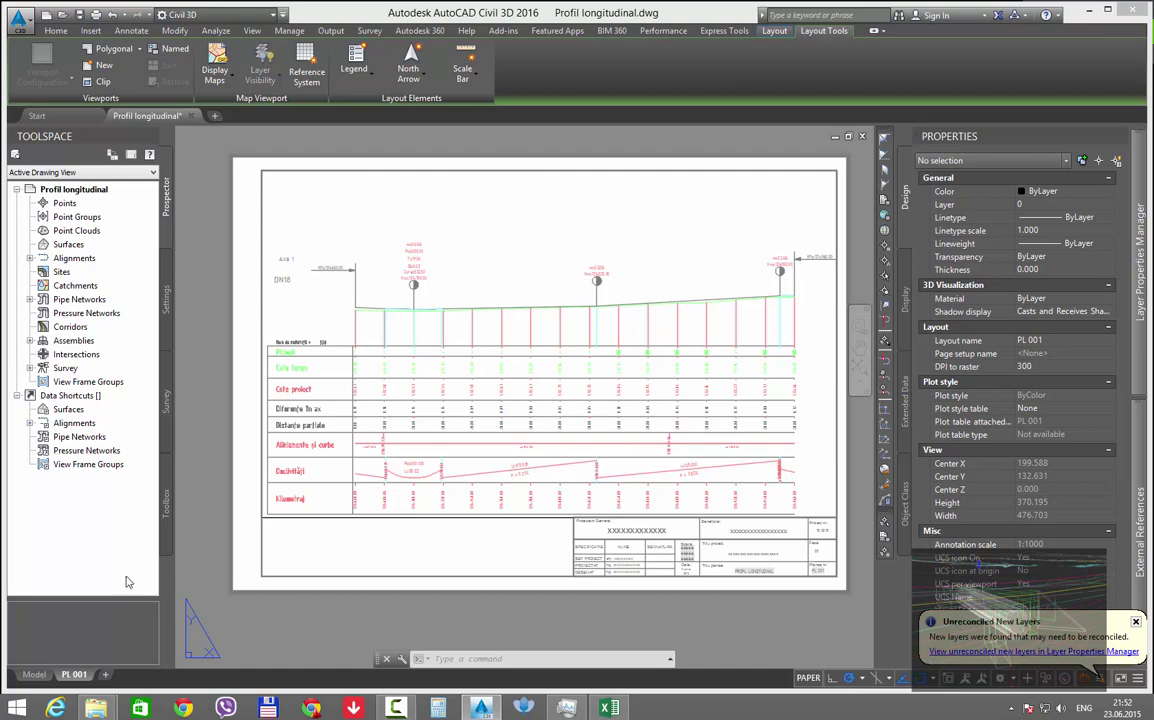
Step: Switch to model space and draw a circle below the first longitudinal profile
click(34, 675)
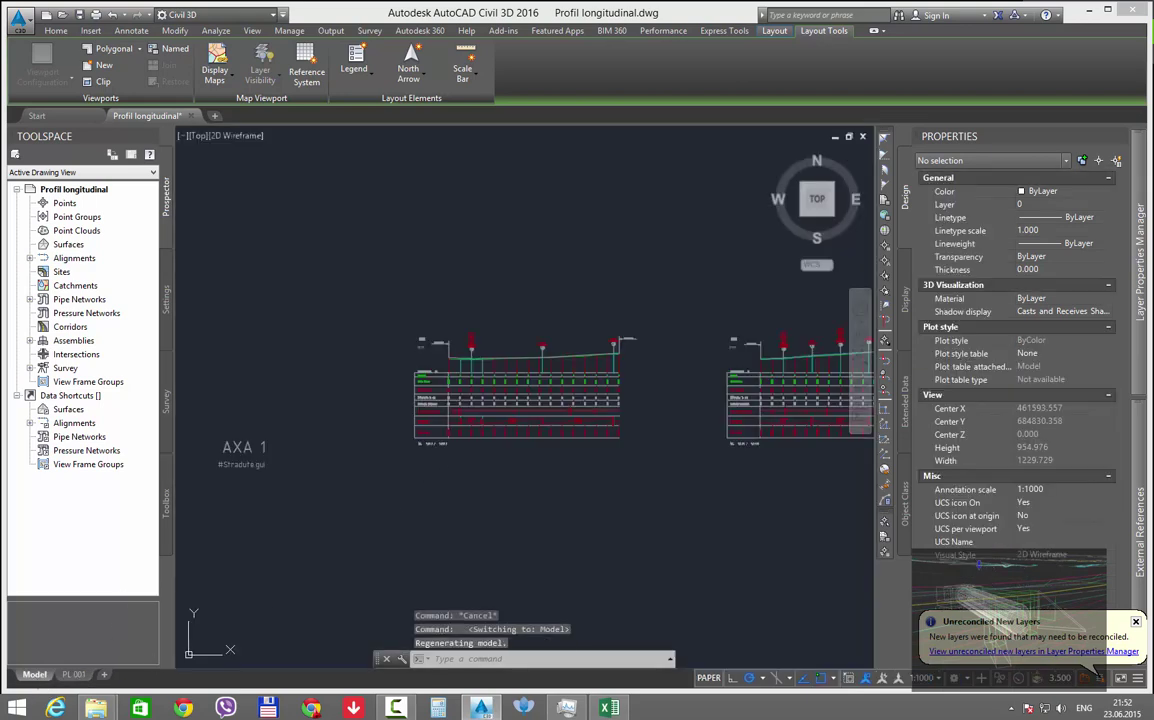
scroll(489, 464, down, 12)
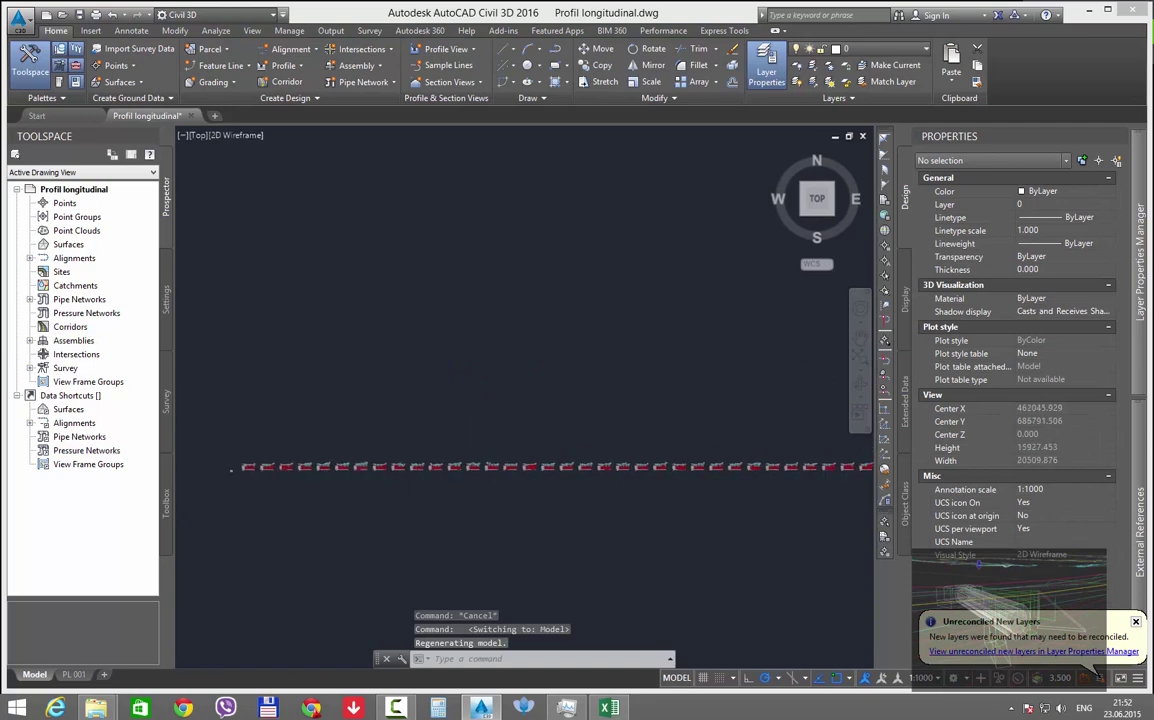
scroll(505, 462, up, 10)
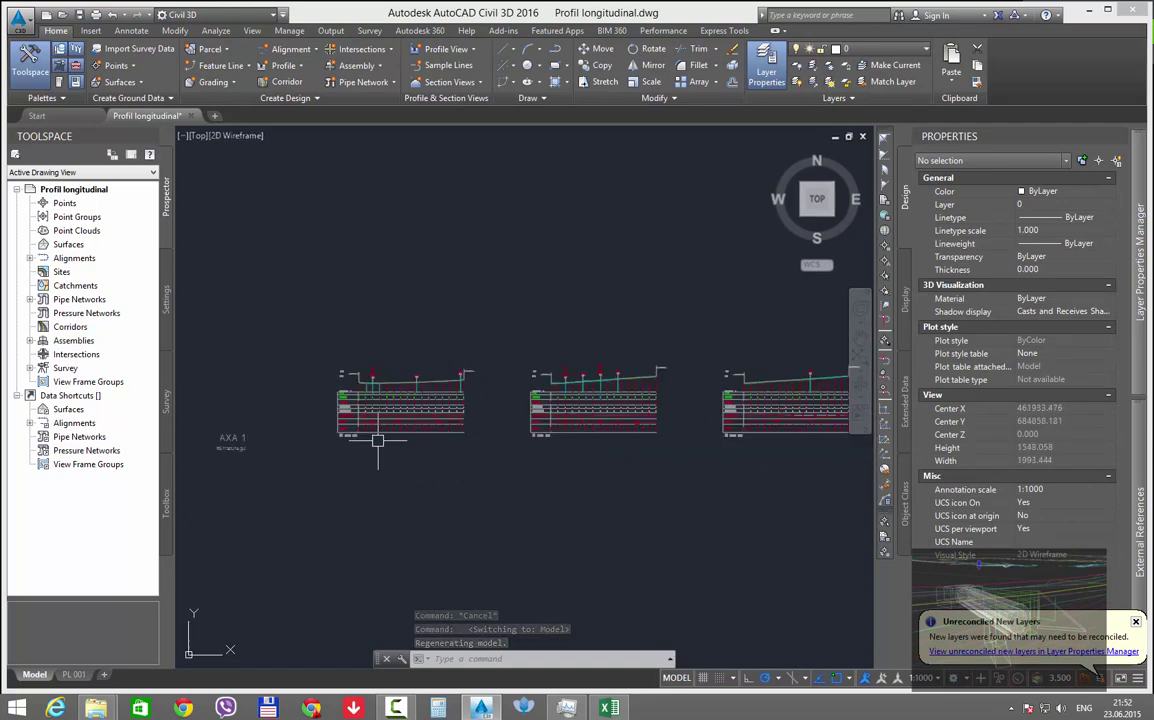
scroll(378, 440, up, 2)
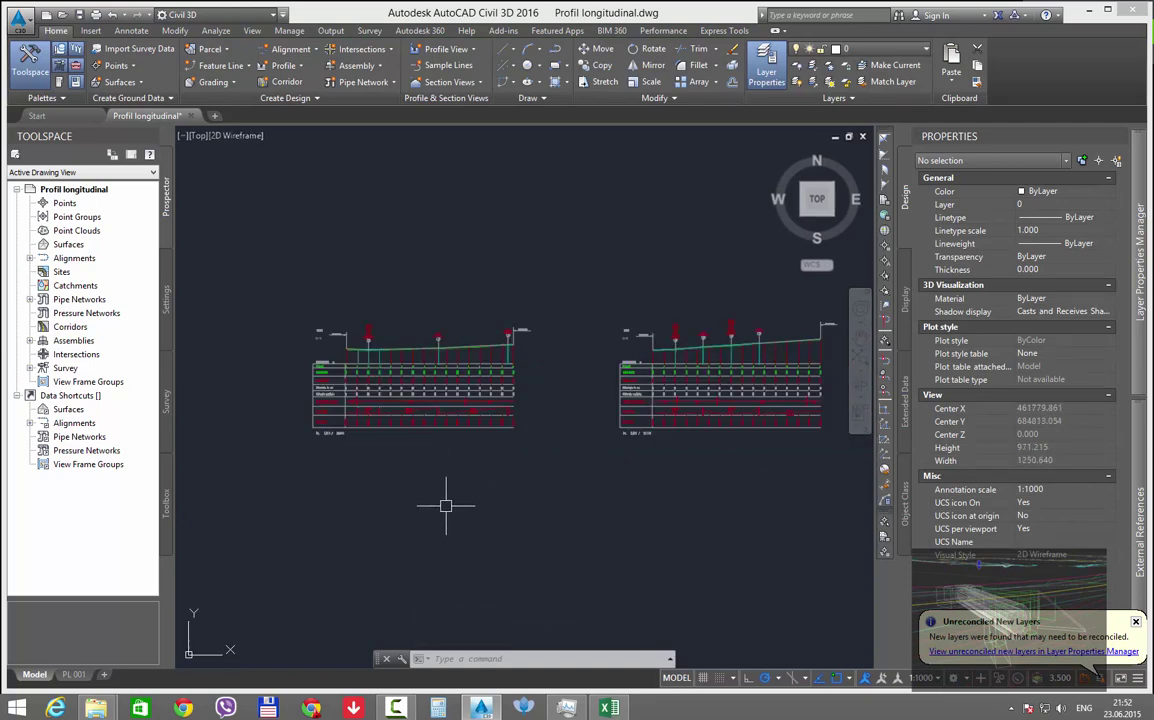
text(c)
key(Return)
click(415, 500)
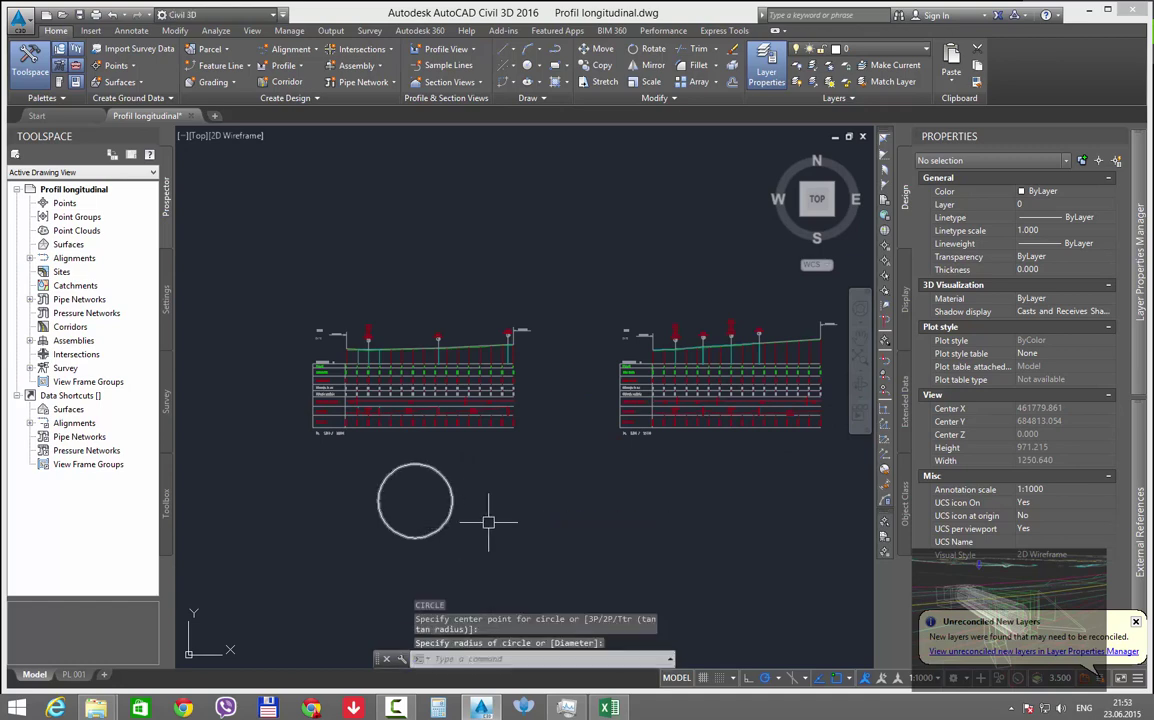
key(Return)
Step: Measure the distance between the lower-left table corners of the first and second longitudinal profiles
text(di)
key(Return)
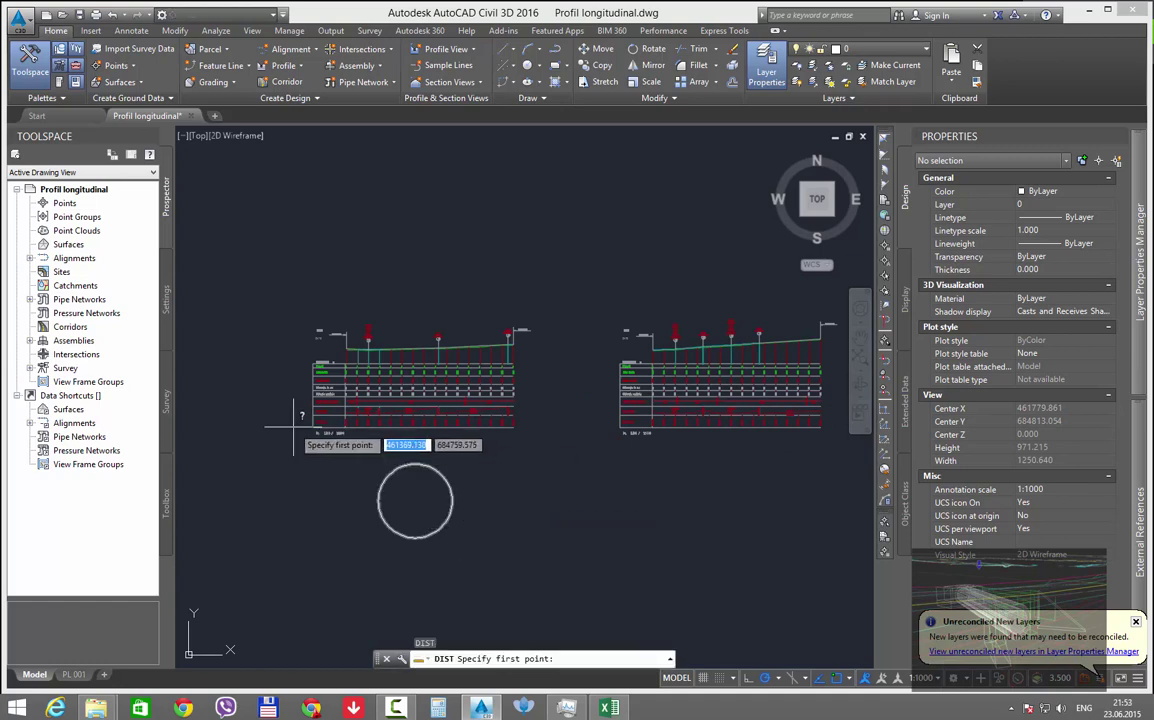
click(313, 428)
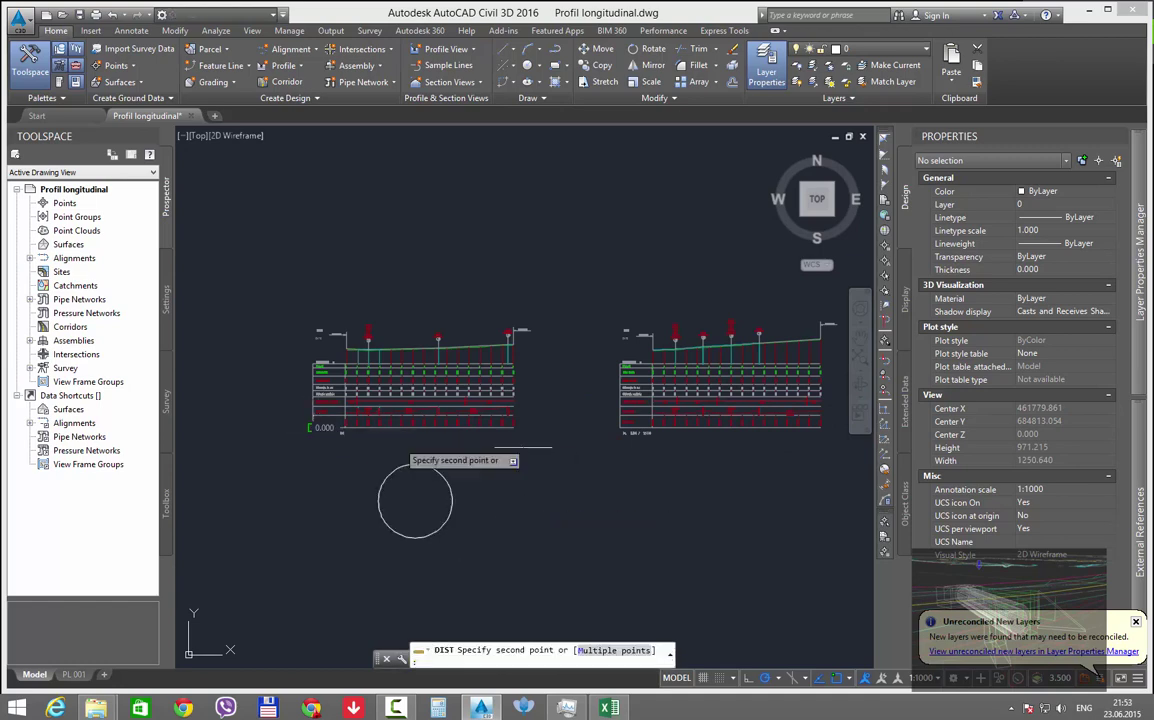
click(620, 428)
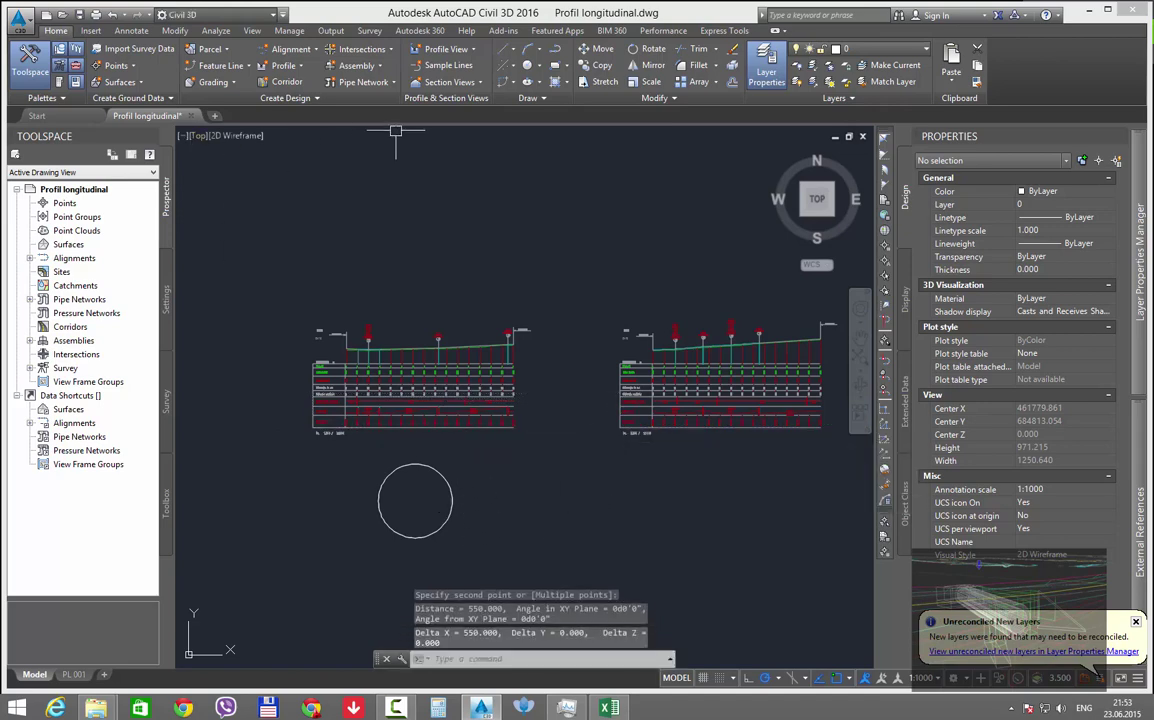
Step: Create an associative rectangular array from the circle below the first profile
click(555, 100)
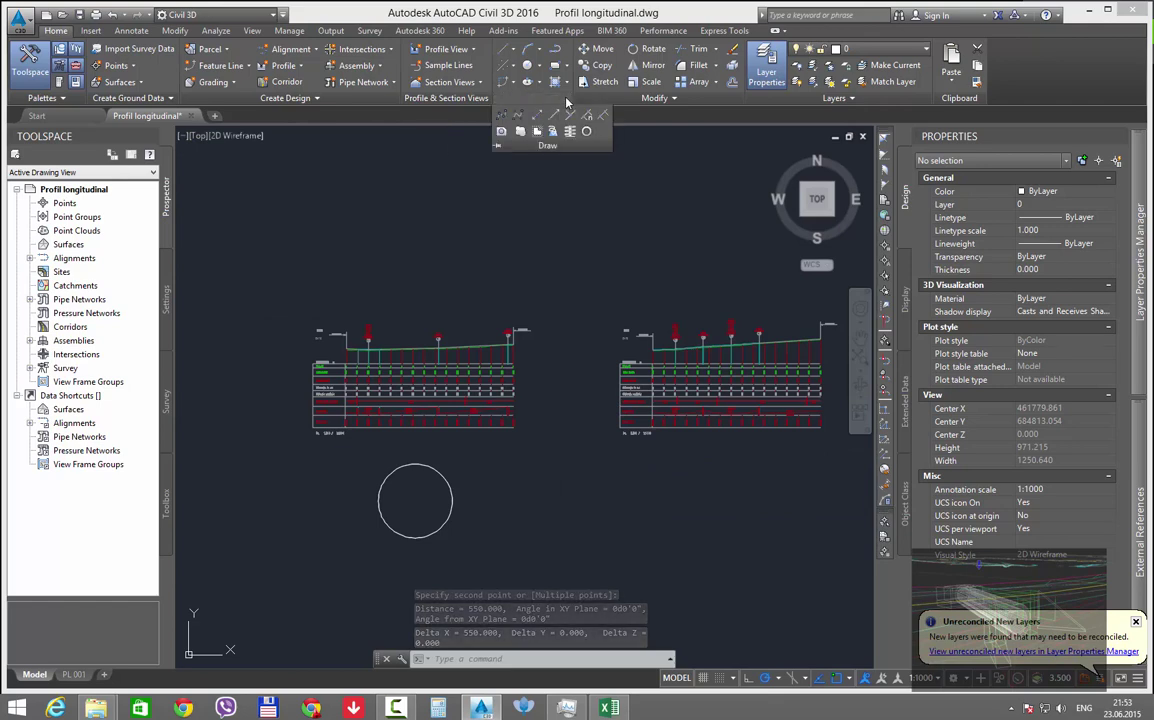
click(478, 478)
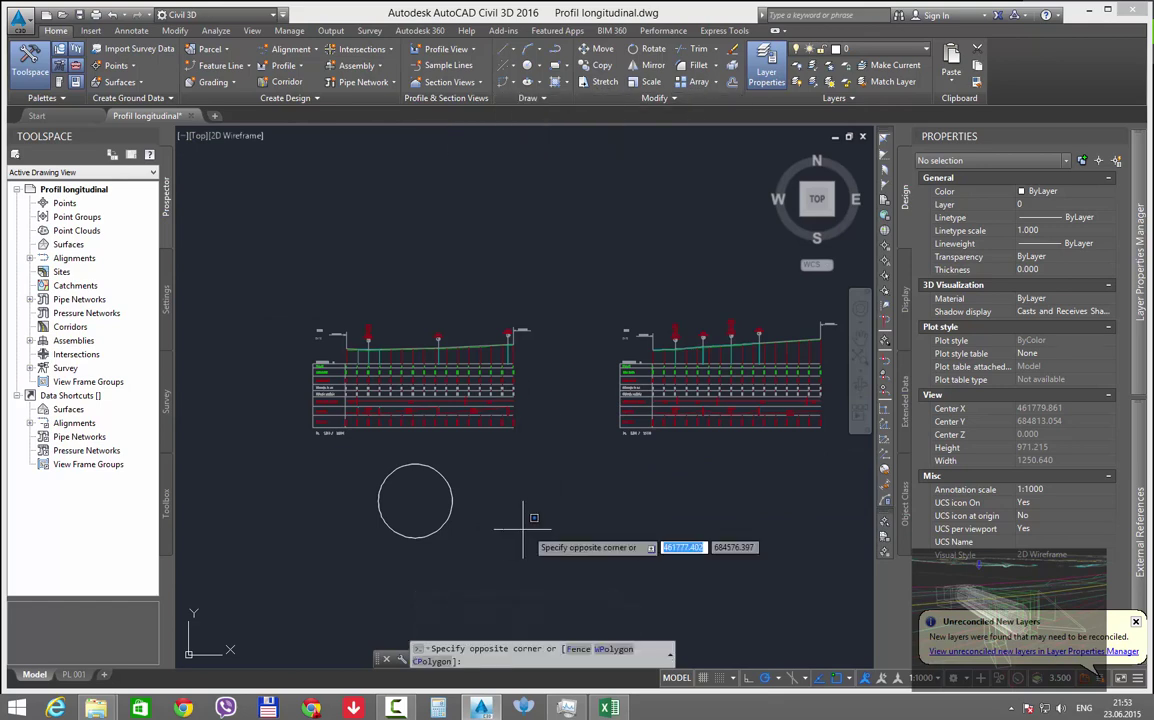
key(Escape)
click(715, 82)
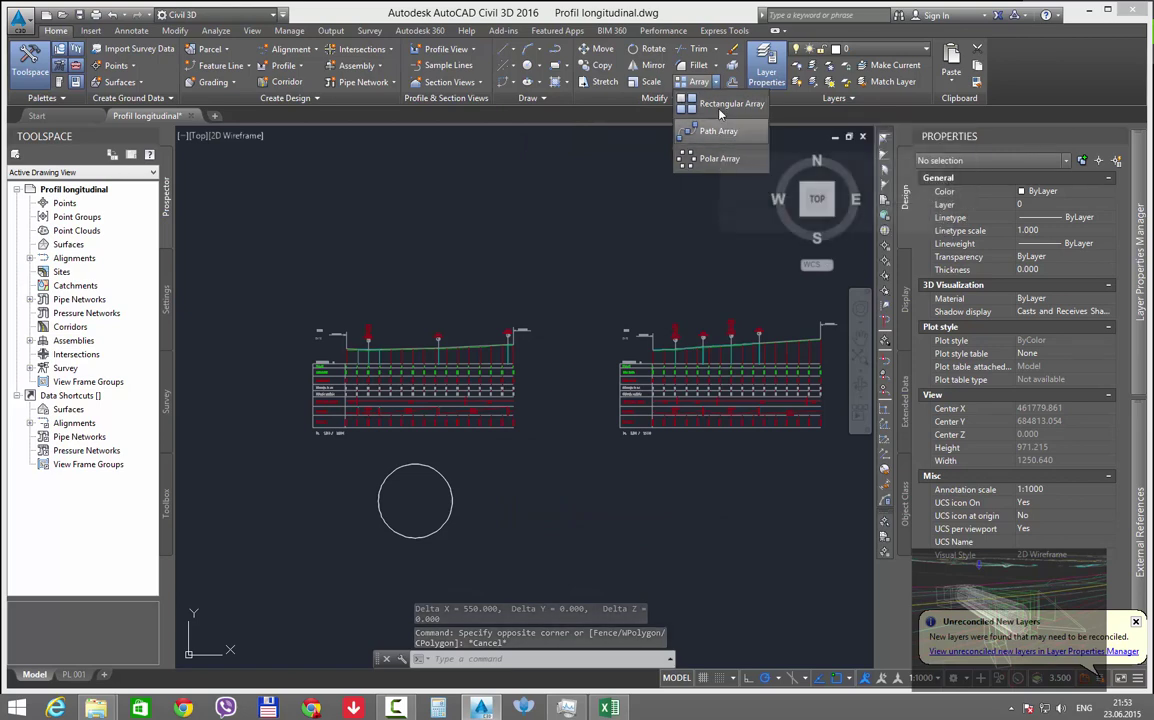
click(728, 105)
click(451, 500)
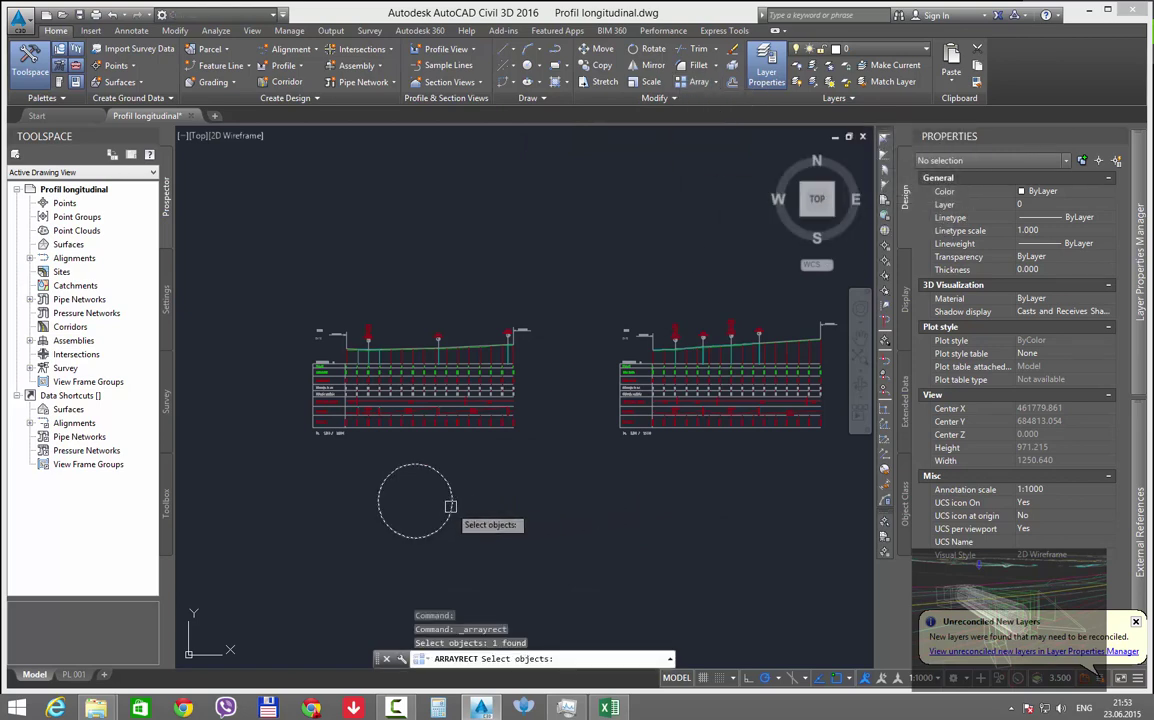
key(Return)
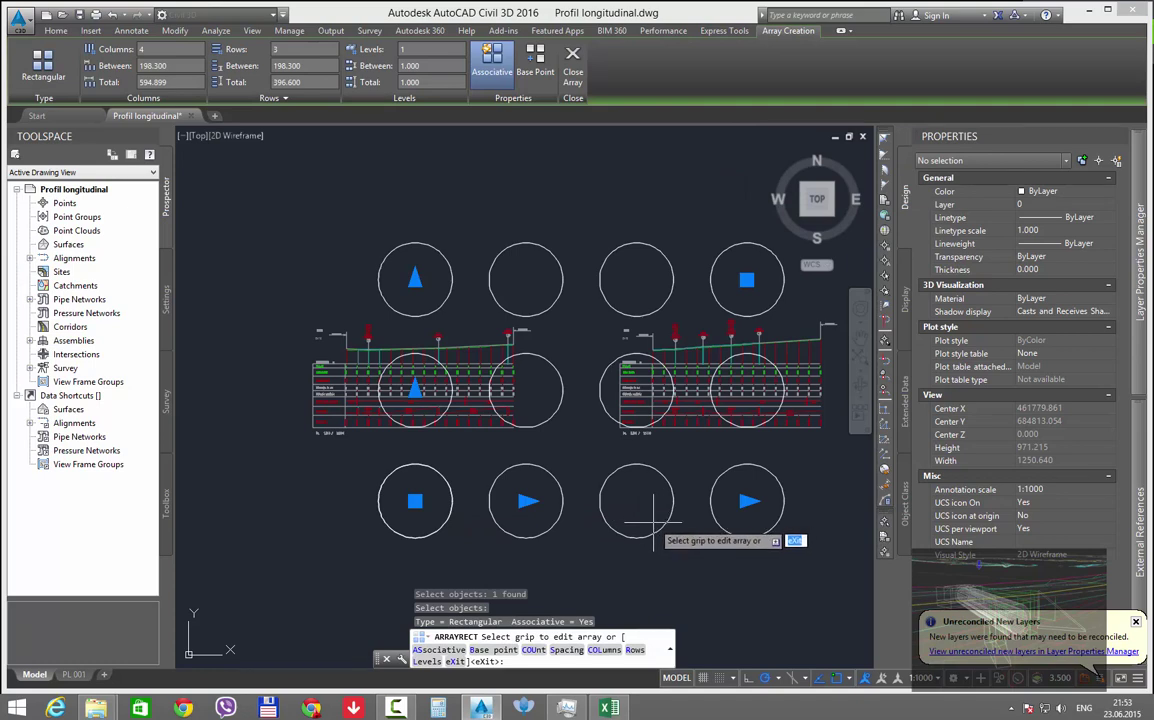
key(Return)
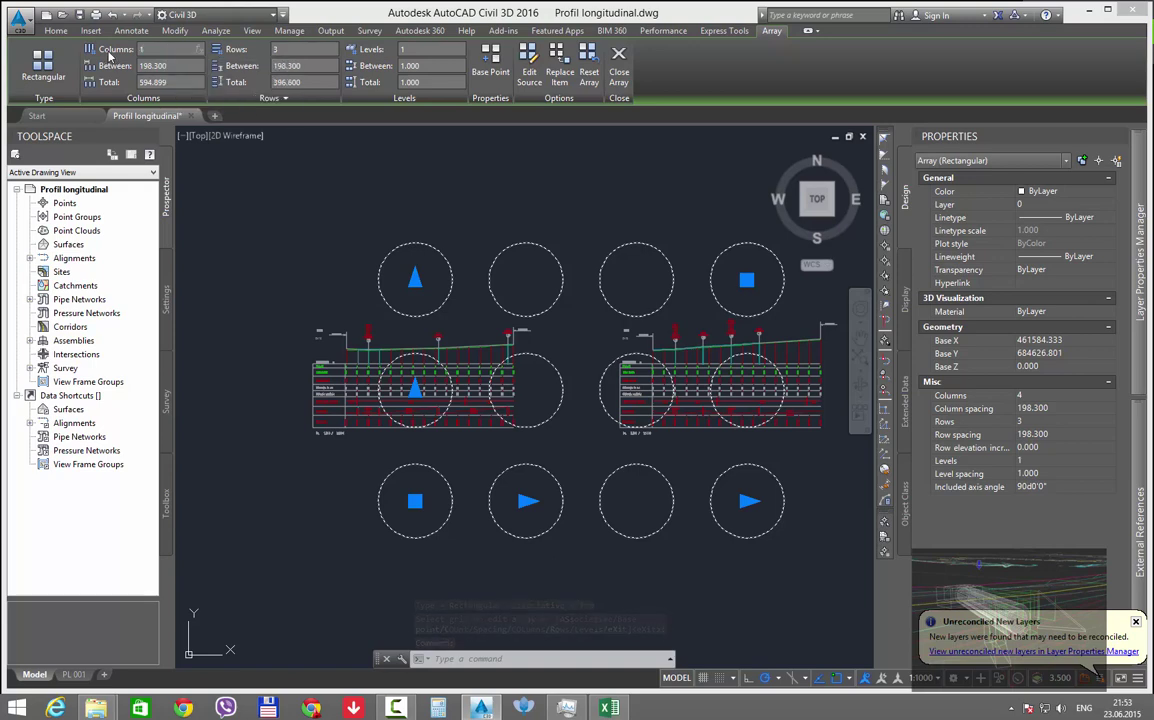
Step: Set the circle array to 1 row and 10 columns
text(1)
key(Return)
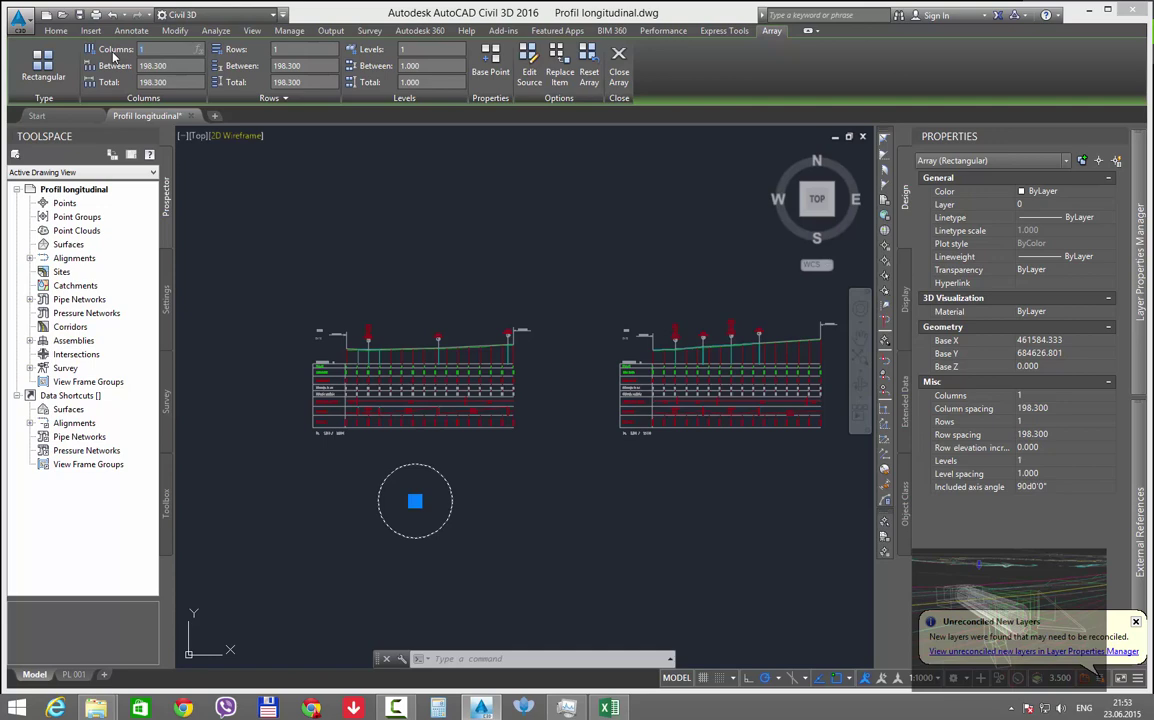
key(Return)
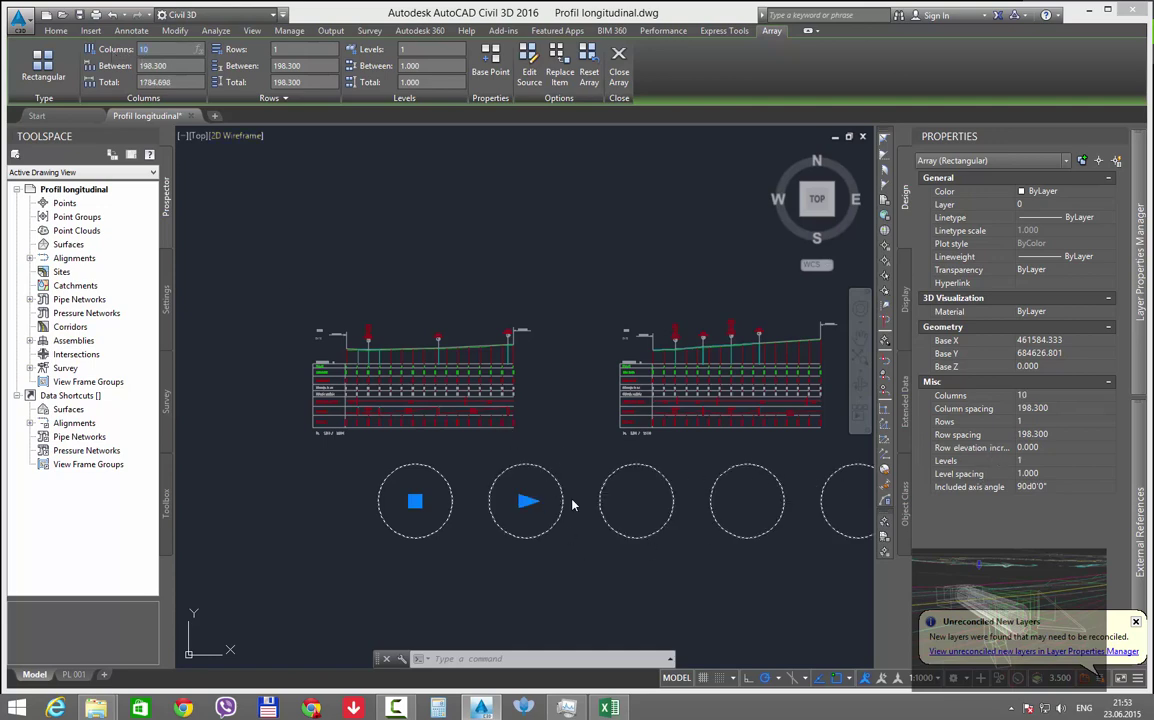
Step: Set both the row spacing and the column spacing of the circle array to 550
click(1065, 432)
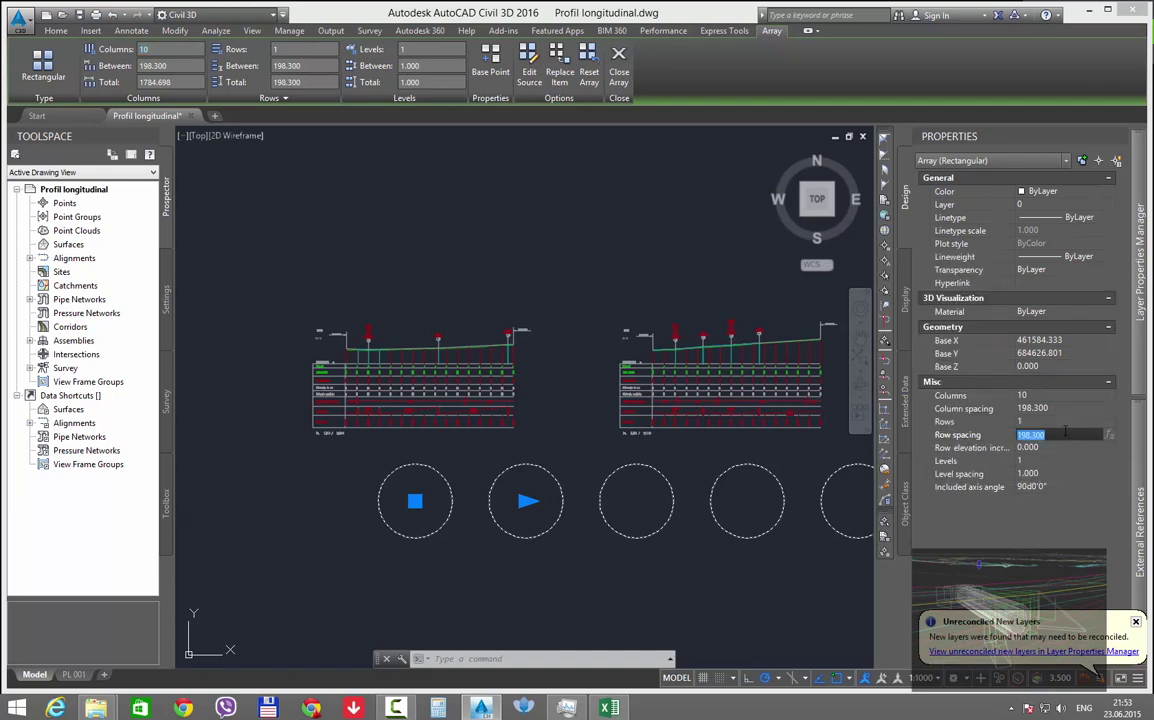
text(550)
key(Tab)
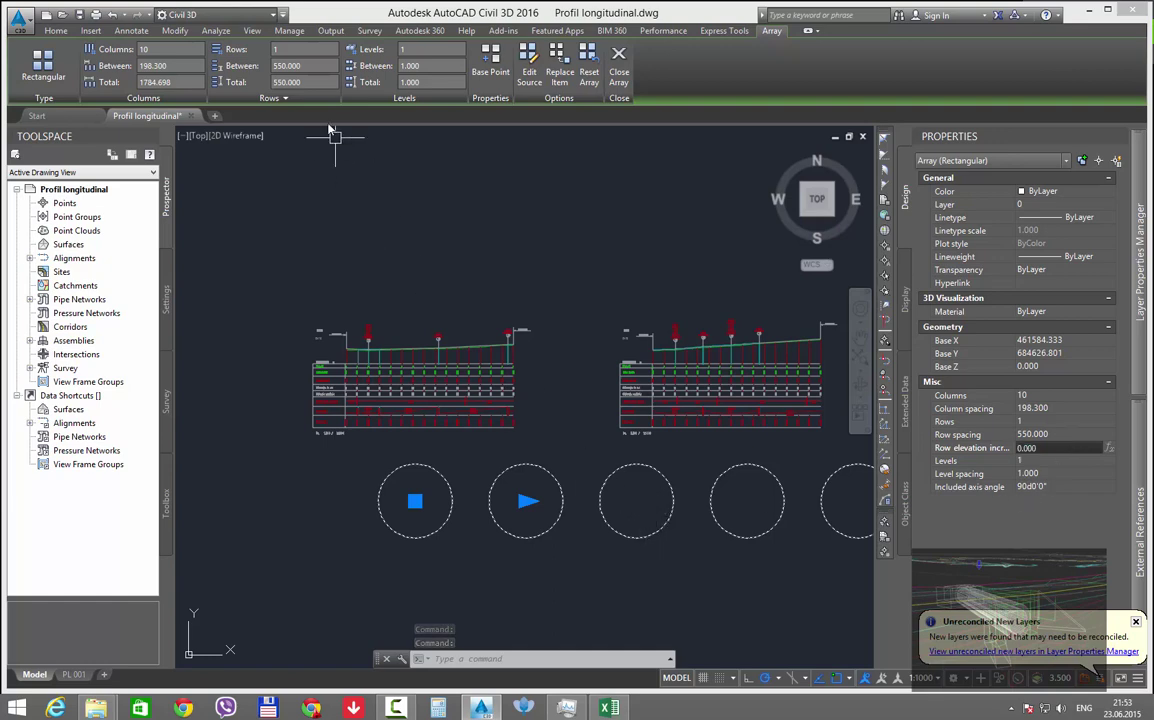
click(177, 66)
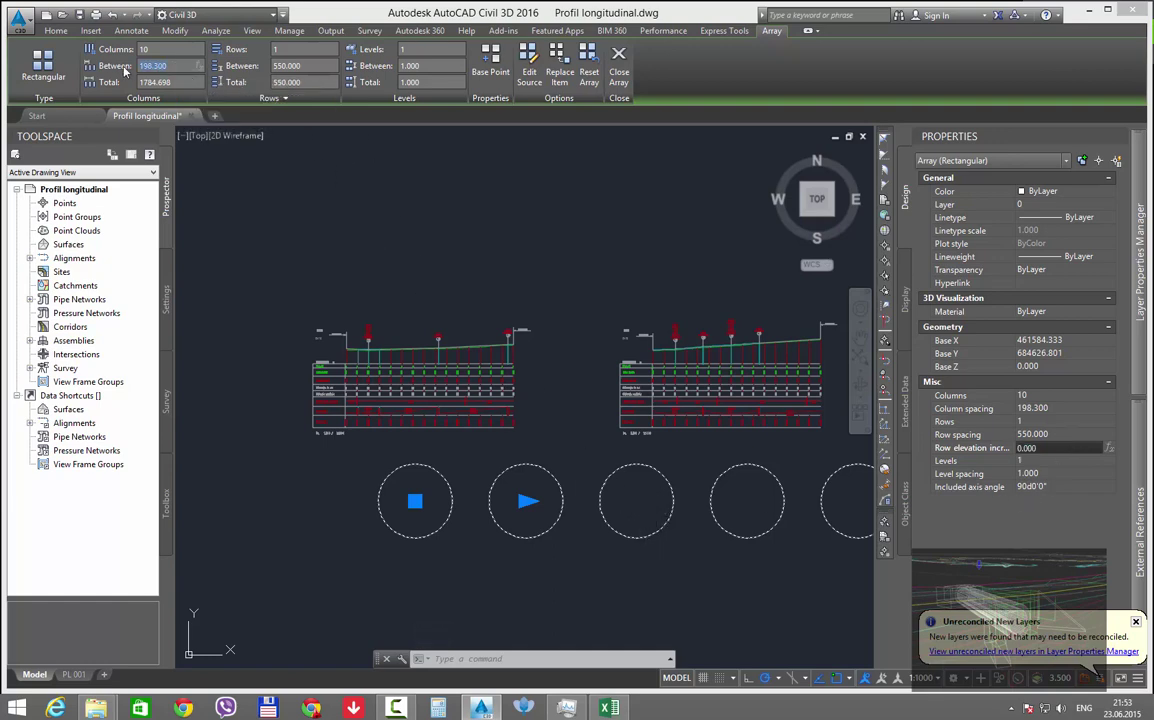
text(550)
key(Return)
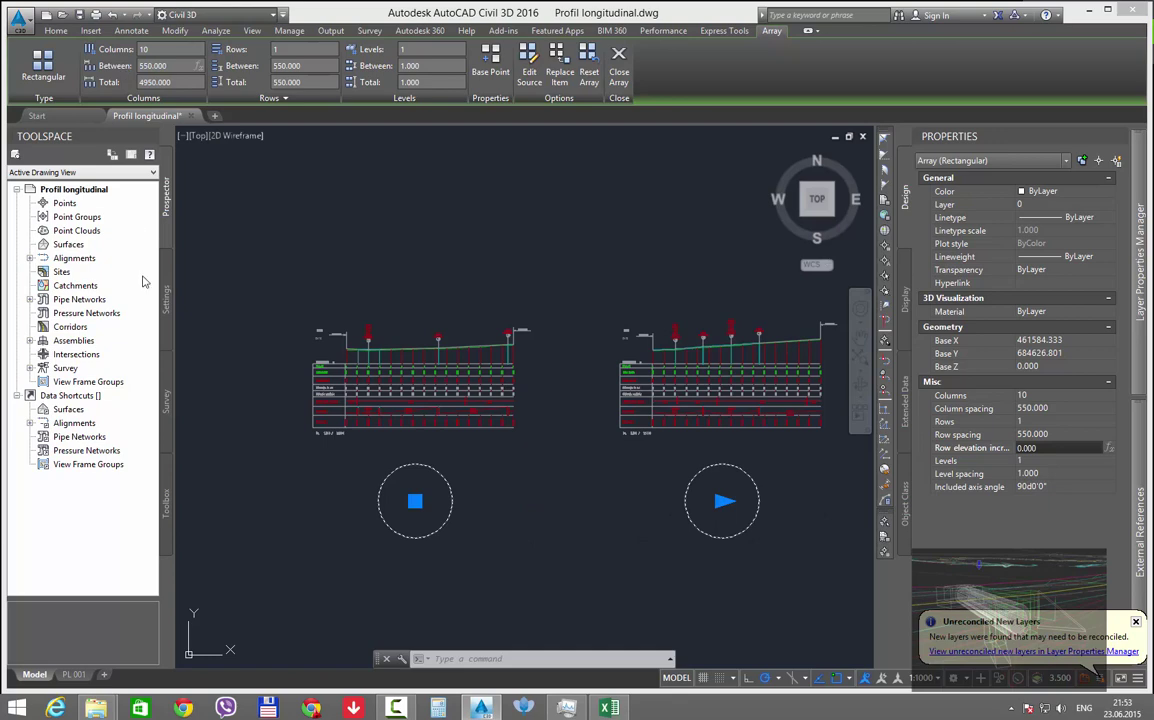
Step: Extend the circle array to the last longitudinal profile, giving it 234 columns
scroll(322, 357, down, 5)
scroll(330, 430, down, 5)
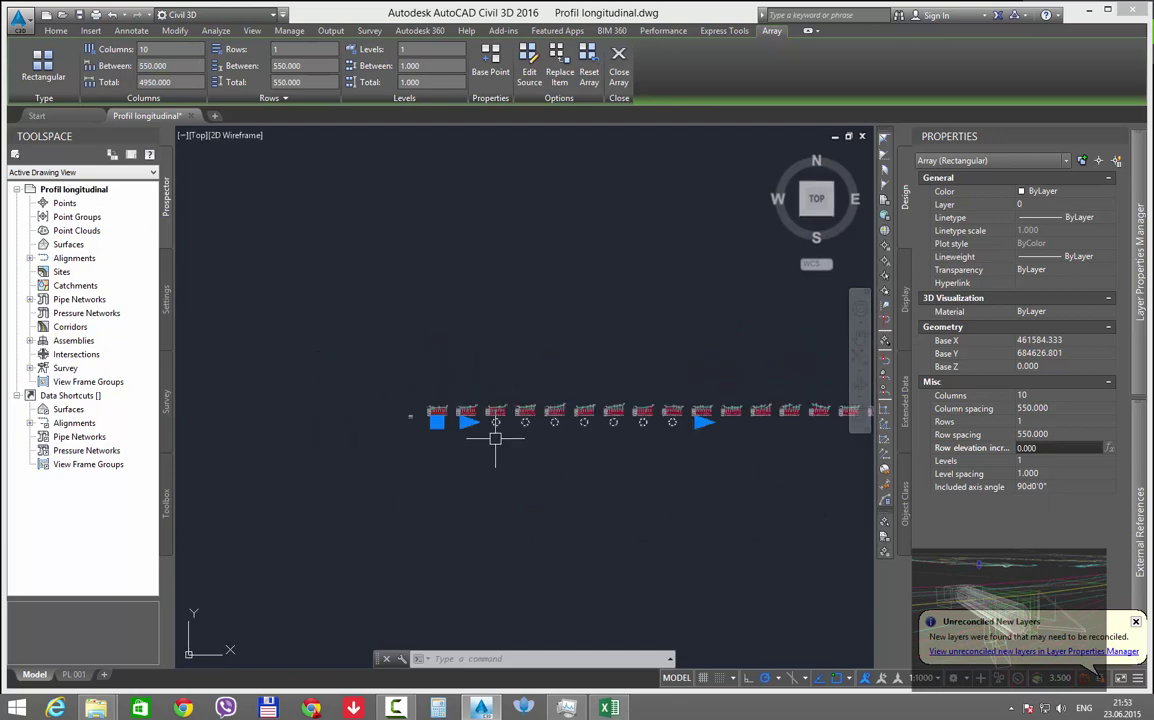
click(591, 422)
scroll(518, 455, down, 6)
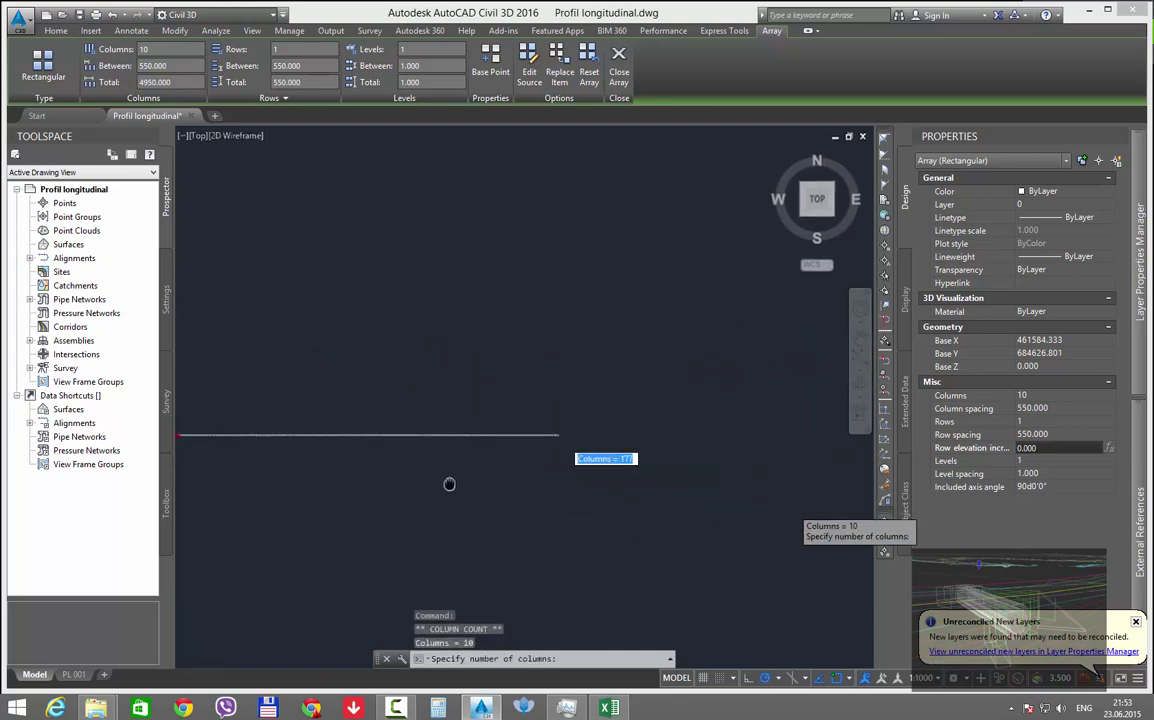
scroll(516, 455, up, 8)
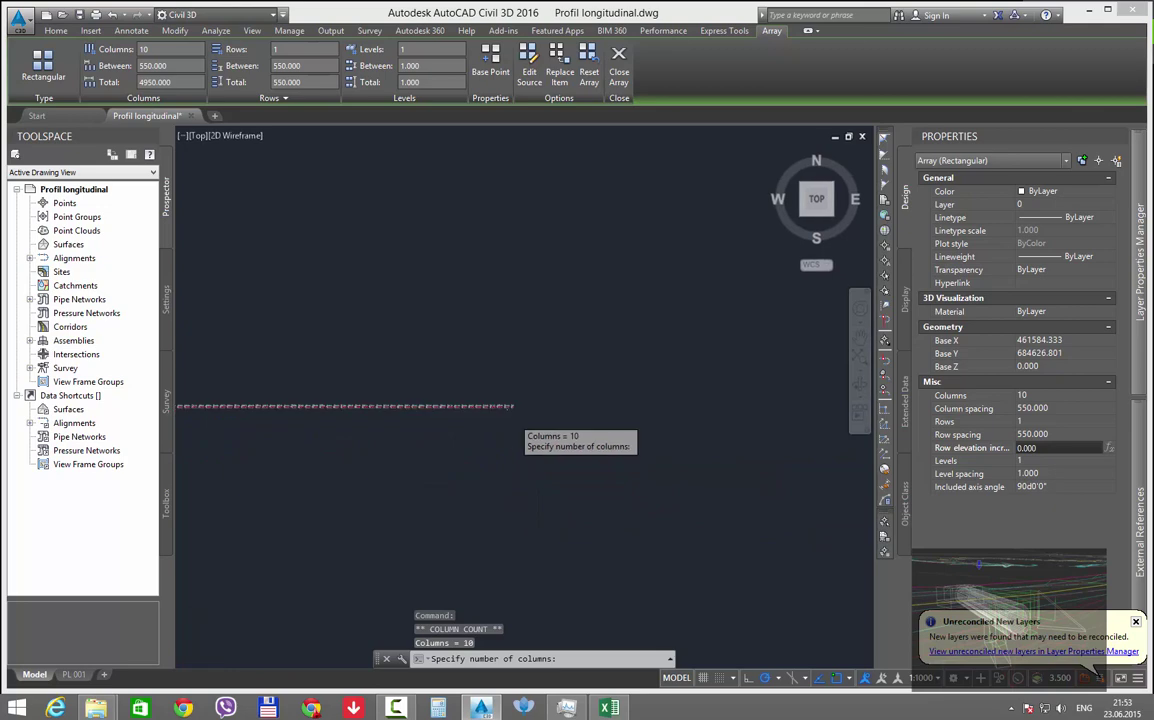
click(505, 373)
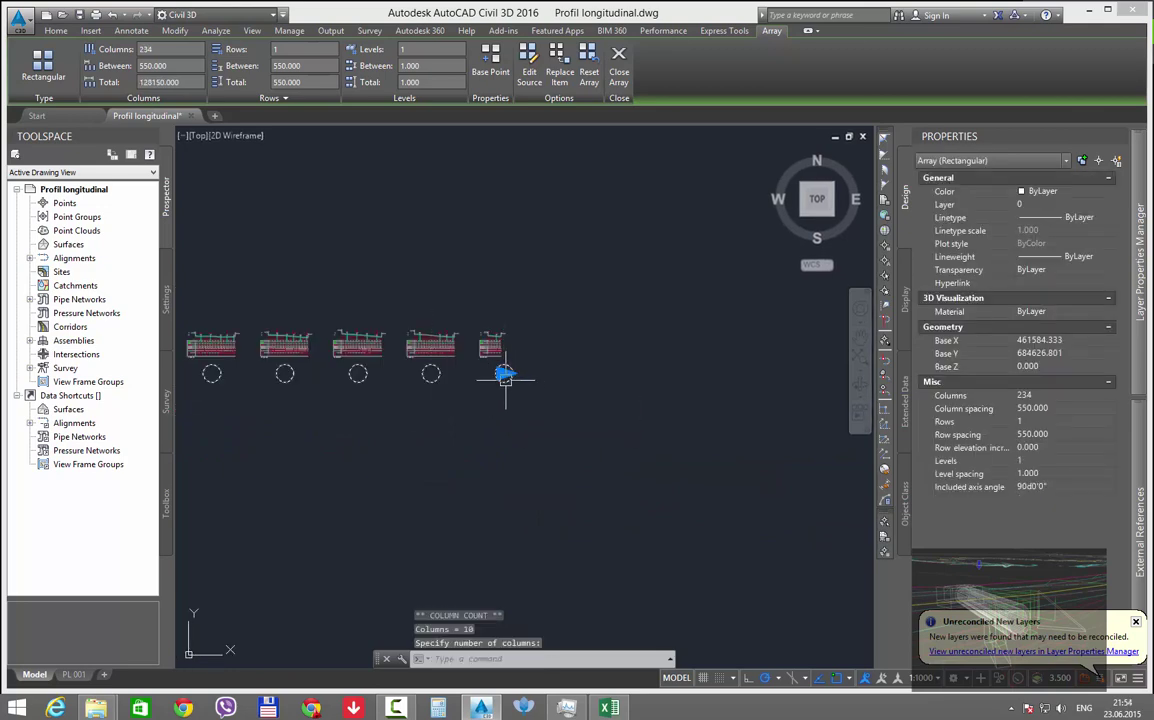
Step: Check the array's column count against the full row of profiles and deselect the array
mouse_move(505, 374)
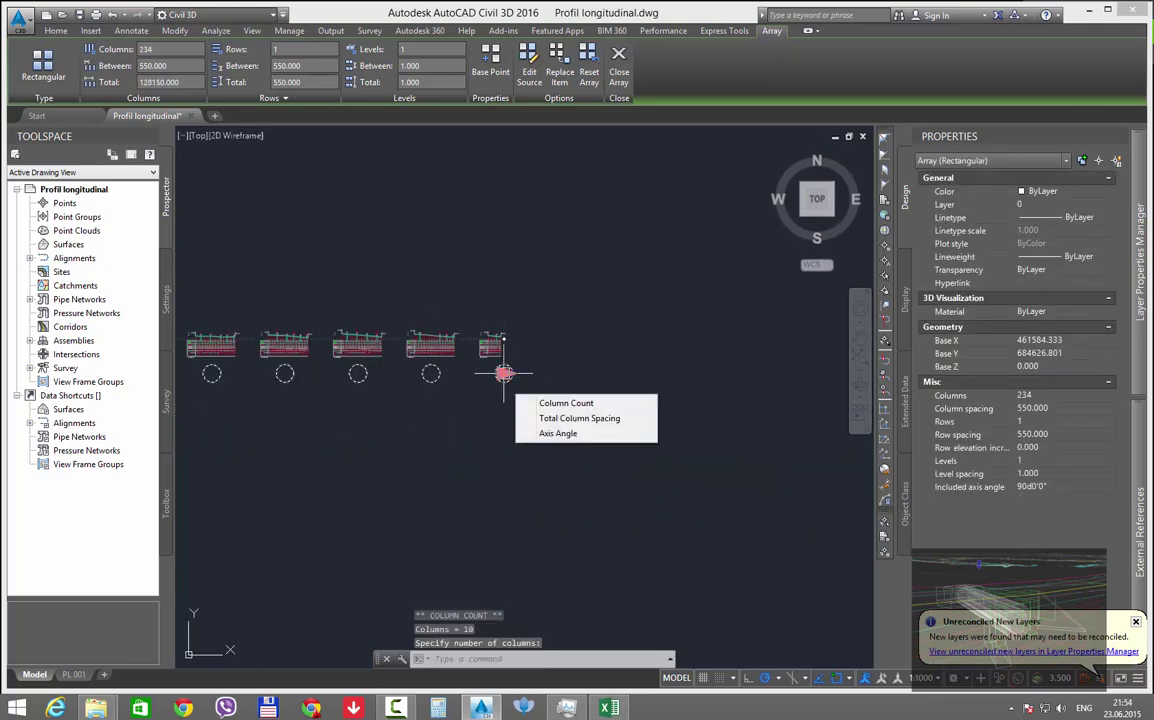
scroll(505, 374, down, 10)
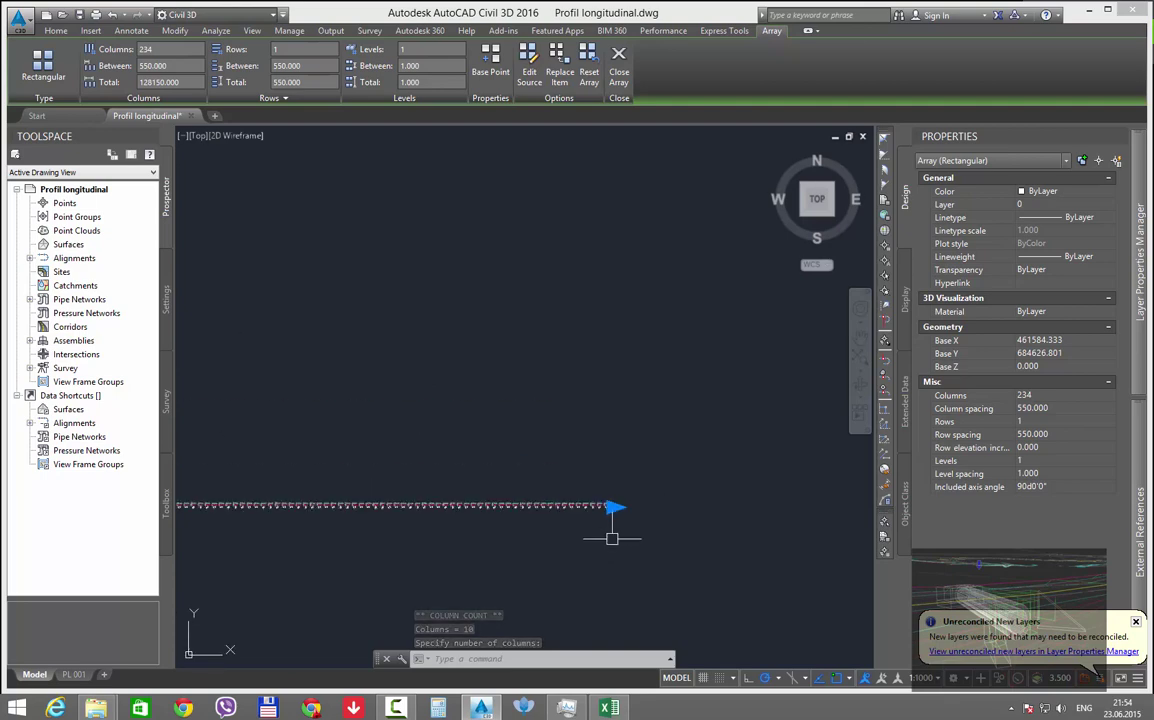
scroll(613, 507, down, 4)
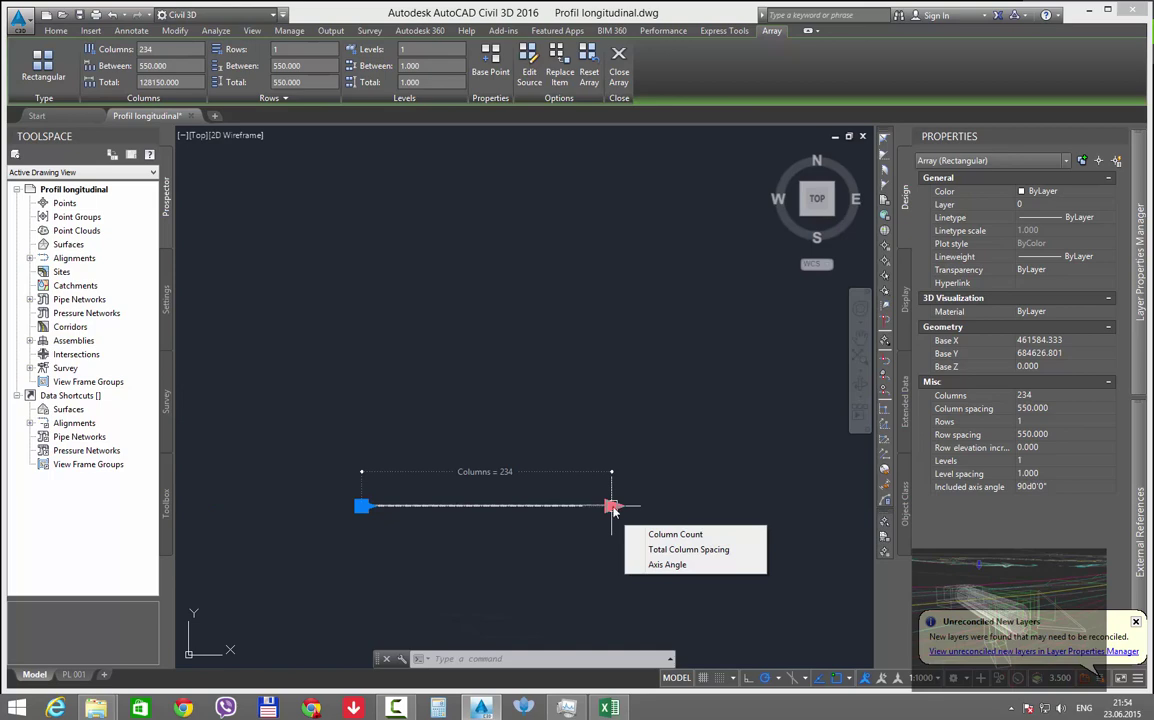
scroll(608, 505, up, 10)
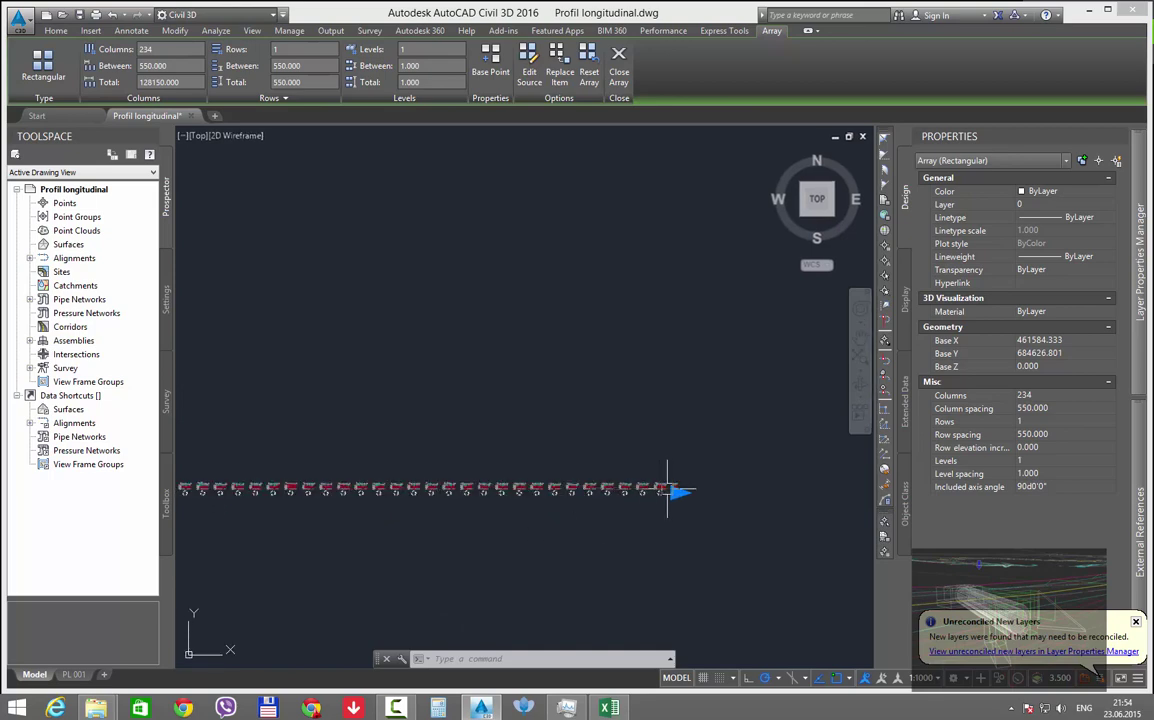
scroll(690, 453, down, 3)
scroll(482, 497, down, 2)
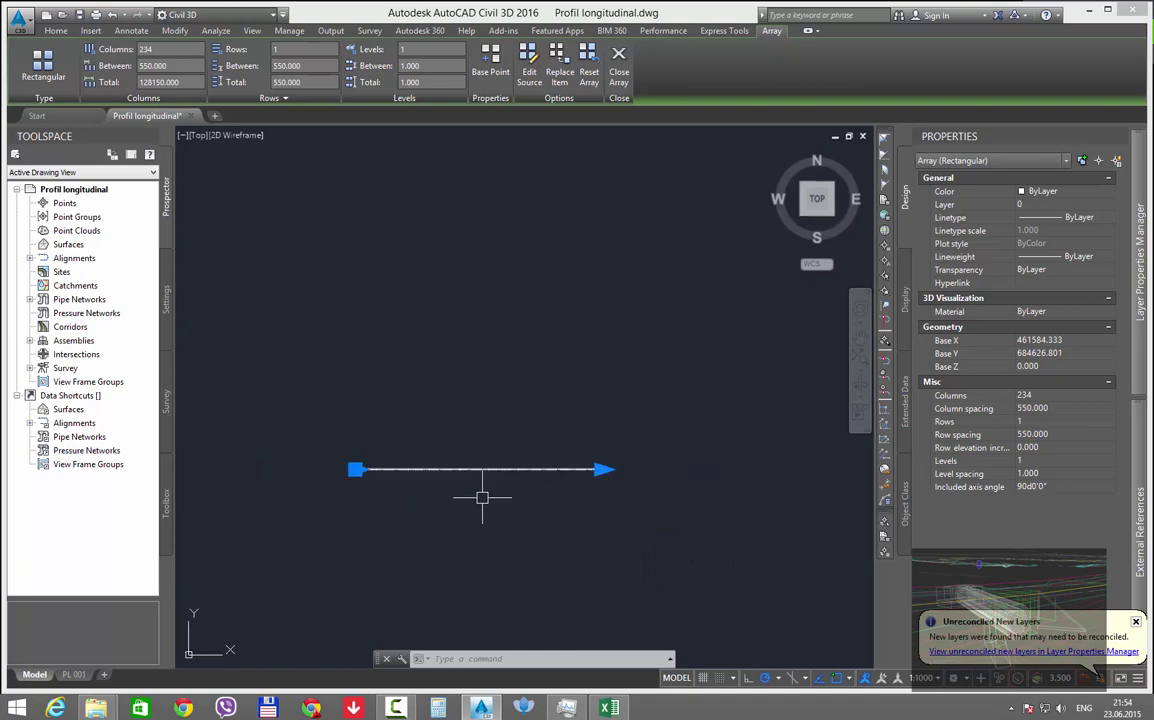
key(Escape)
scroll(425, 415, up, 3)
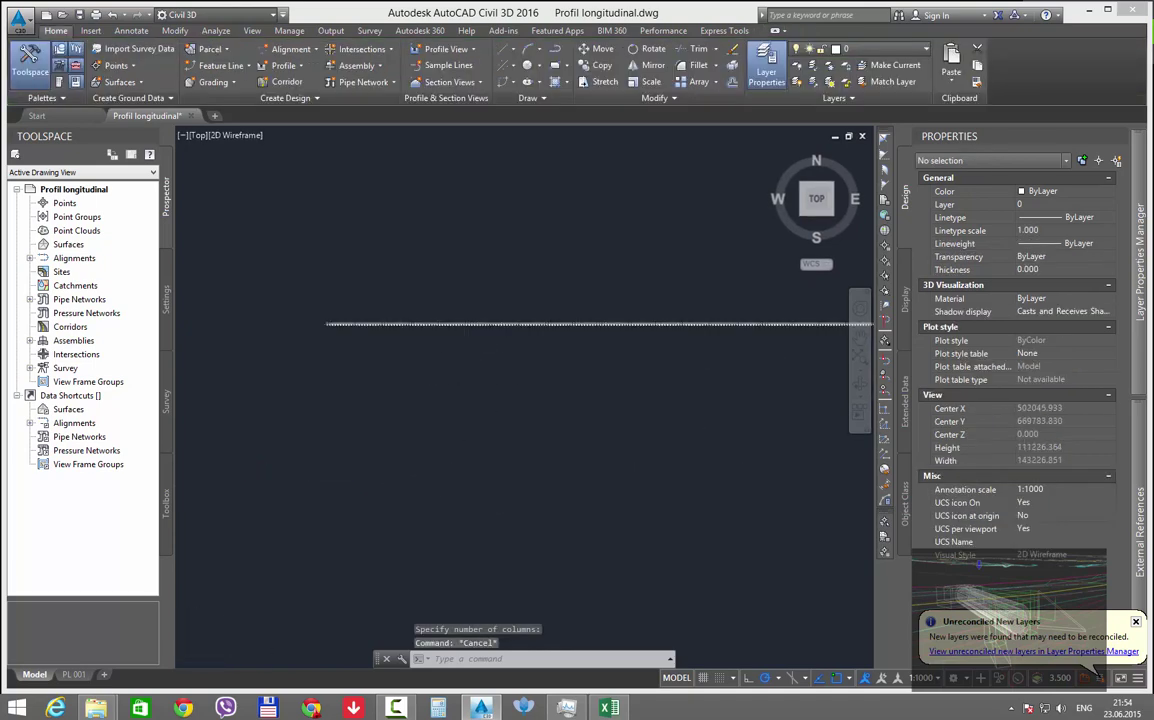
scroll(448, 325, up, 4)
Step: Locate the layout creation file on the desktop and return to the Civil 3D drawing
mouse_move(72, 676)
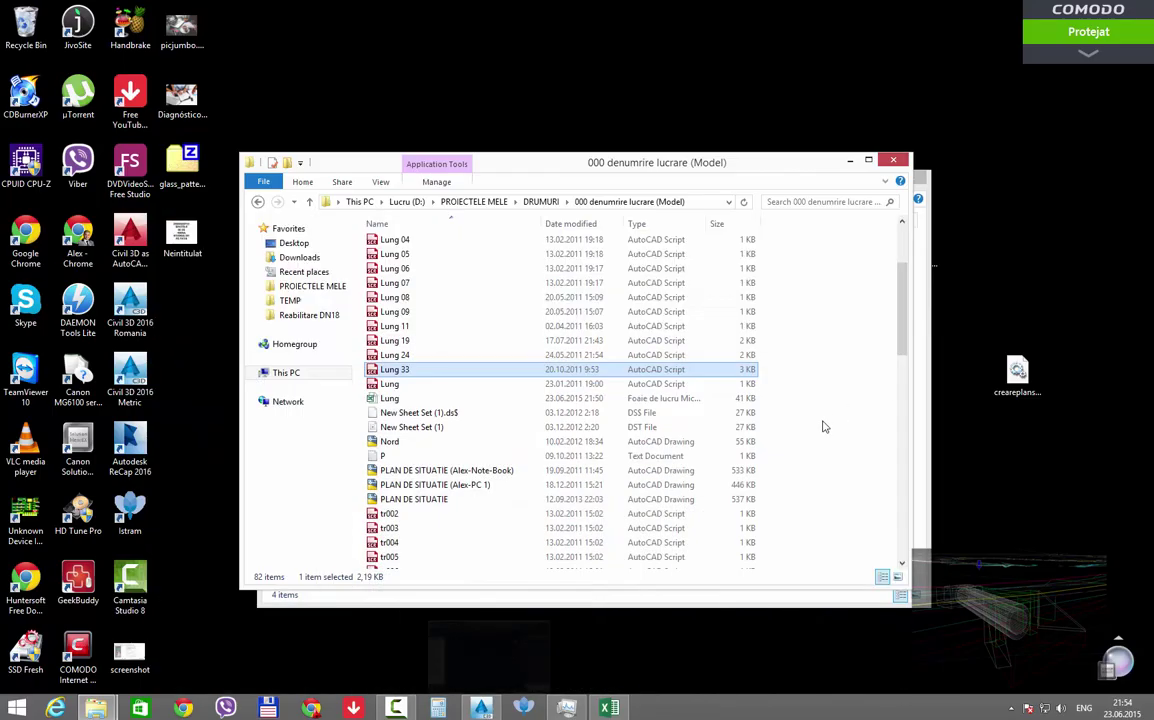
click(1017, 390)
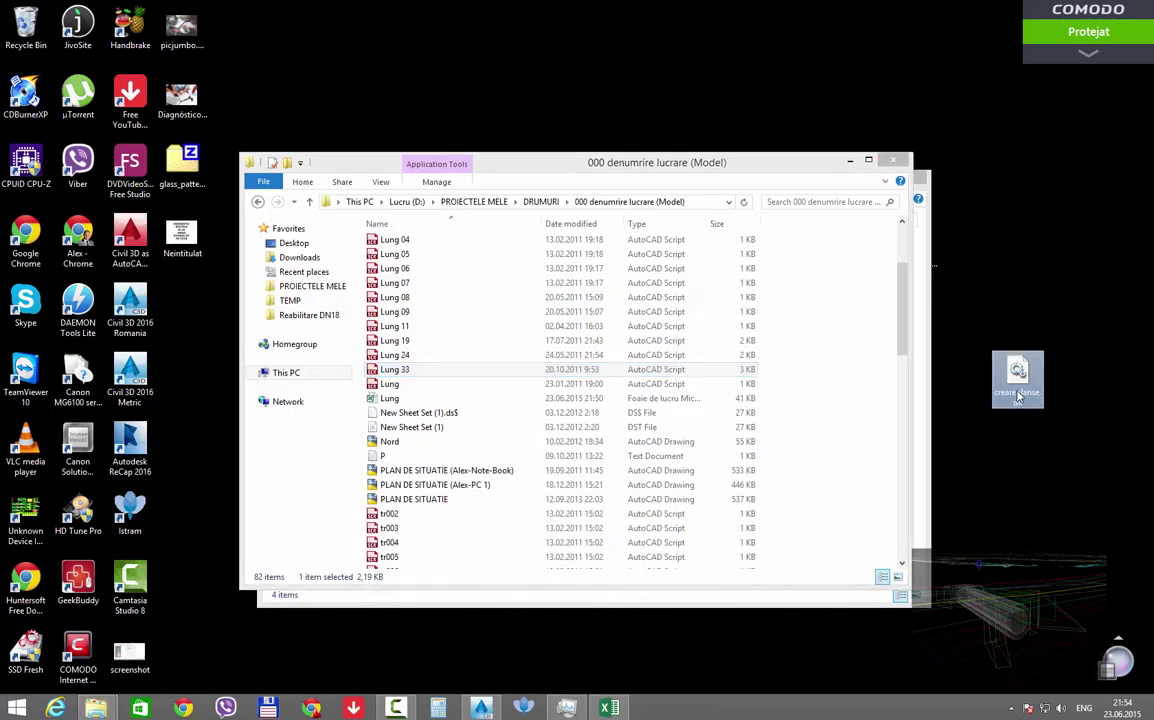
click(483, 710)
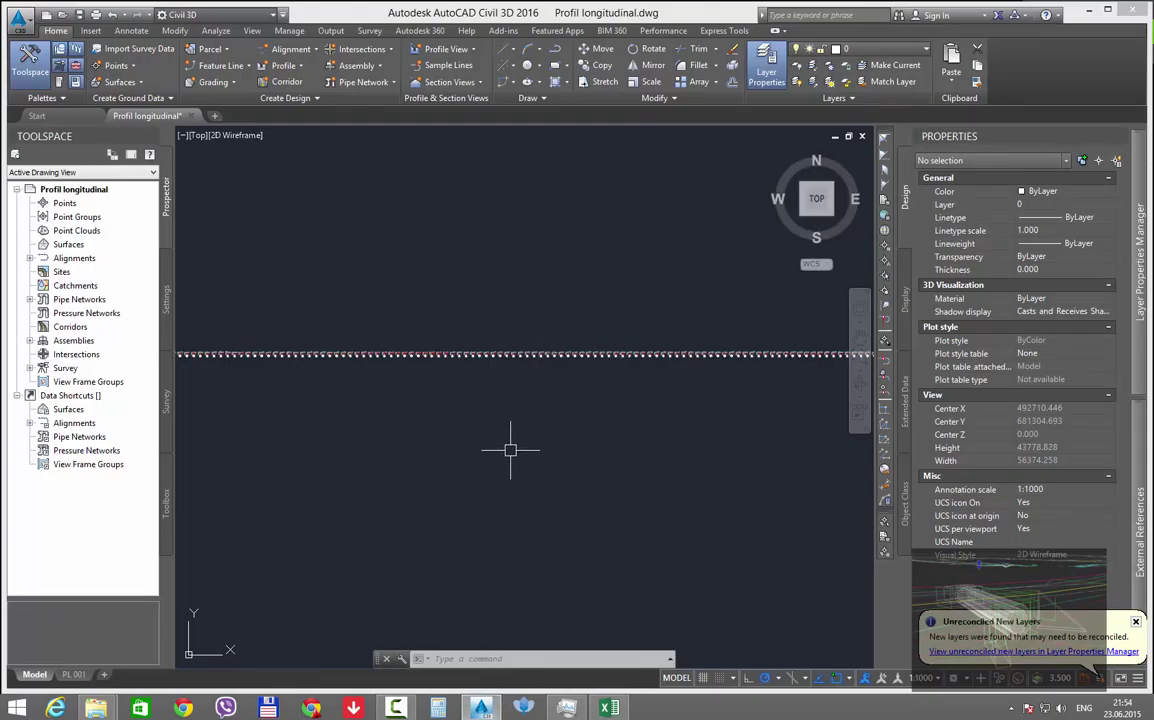
Step: Load the .NET assembly creareplanse.dll from the desktop with NETLOAD and allow it past the security check
text(netload)
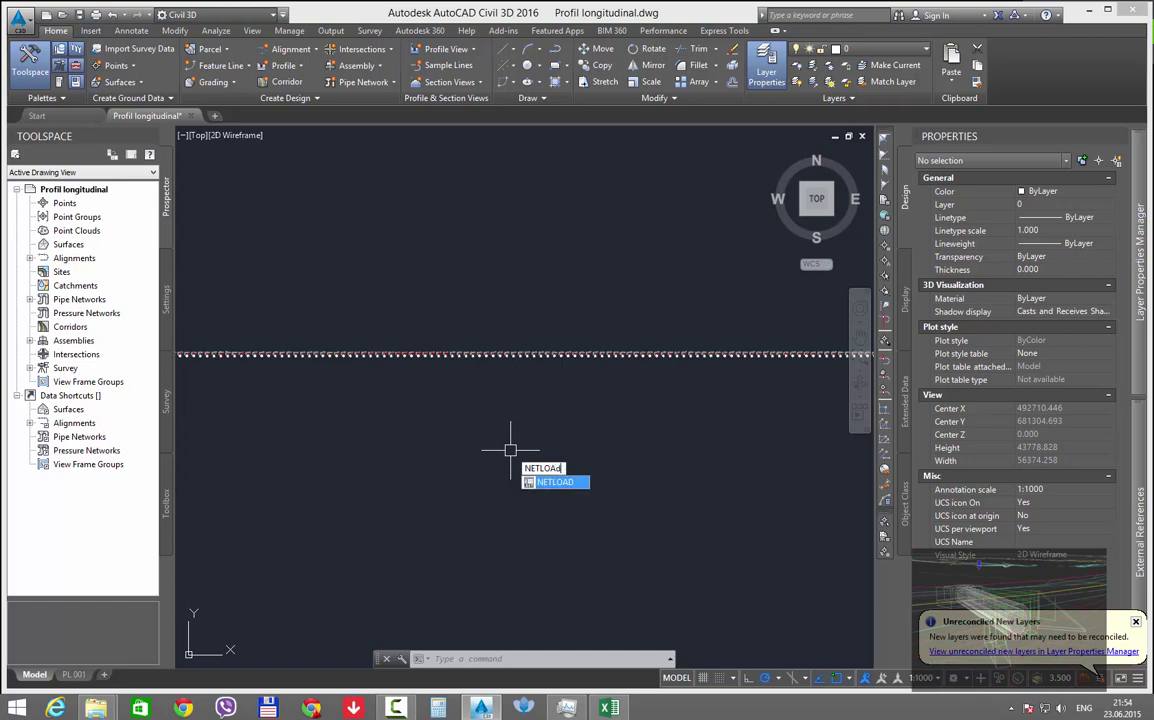
key(Return)
click(408, 380)
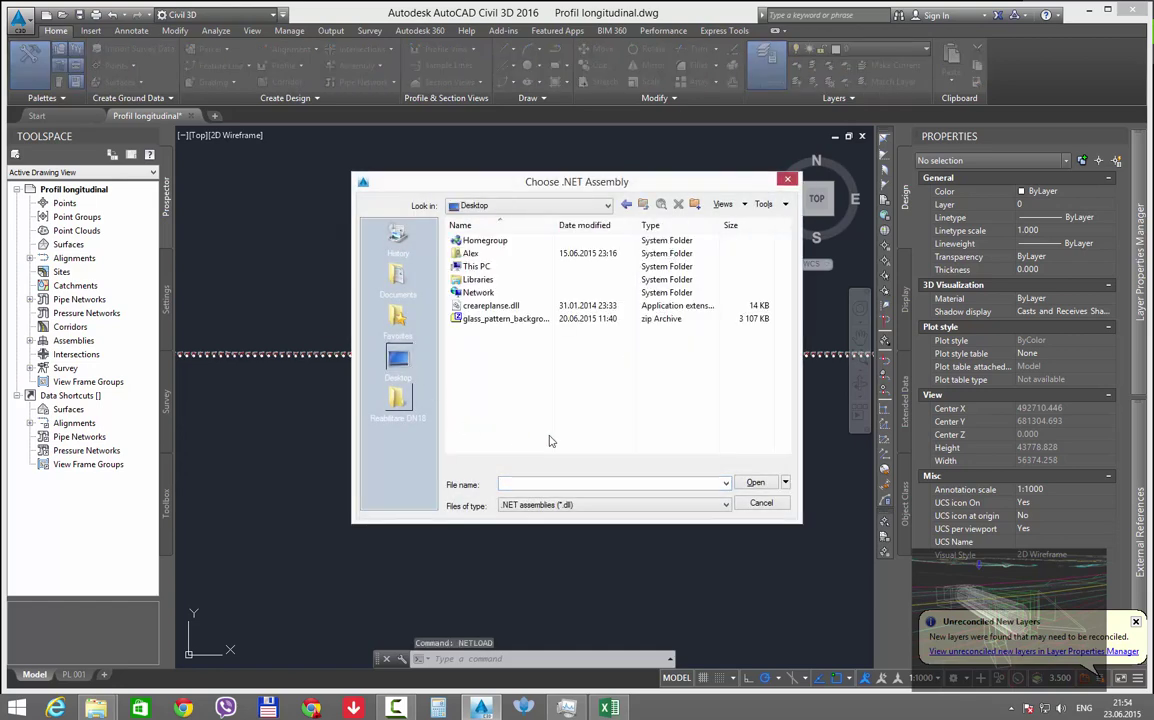
click(495, 310)
double_click(494, 312)
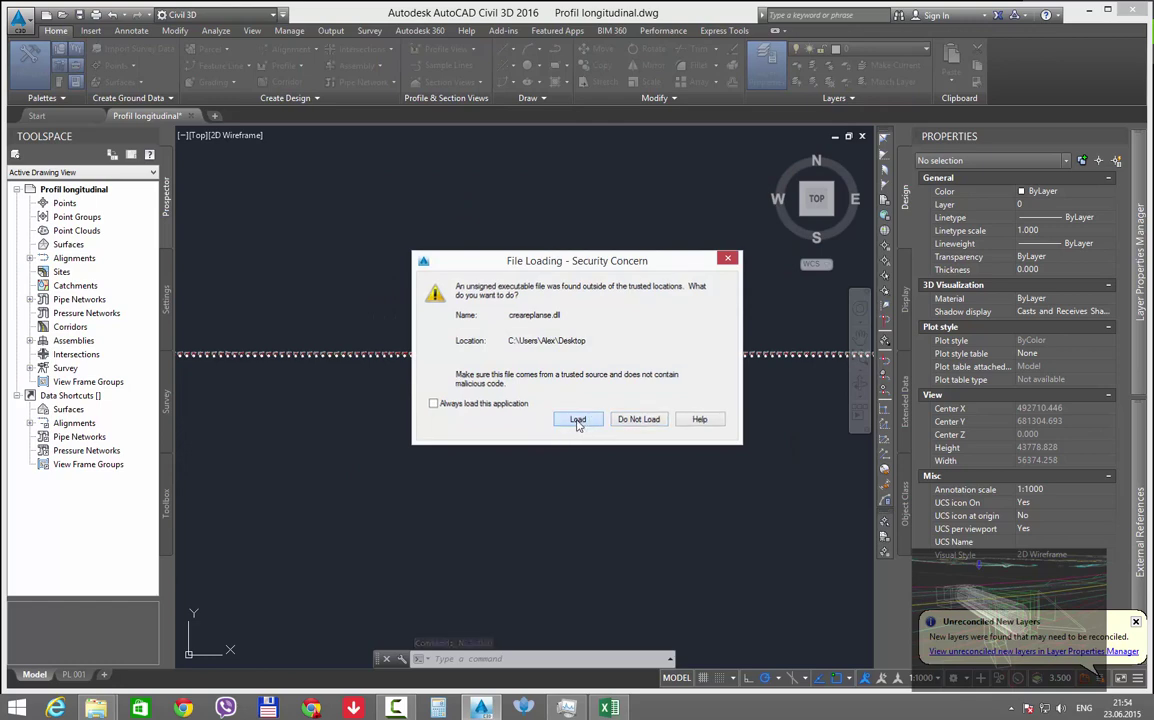
click(578, 420)
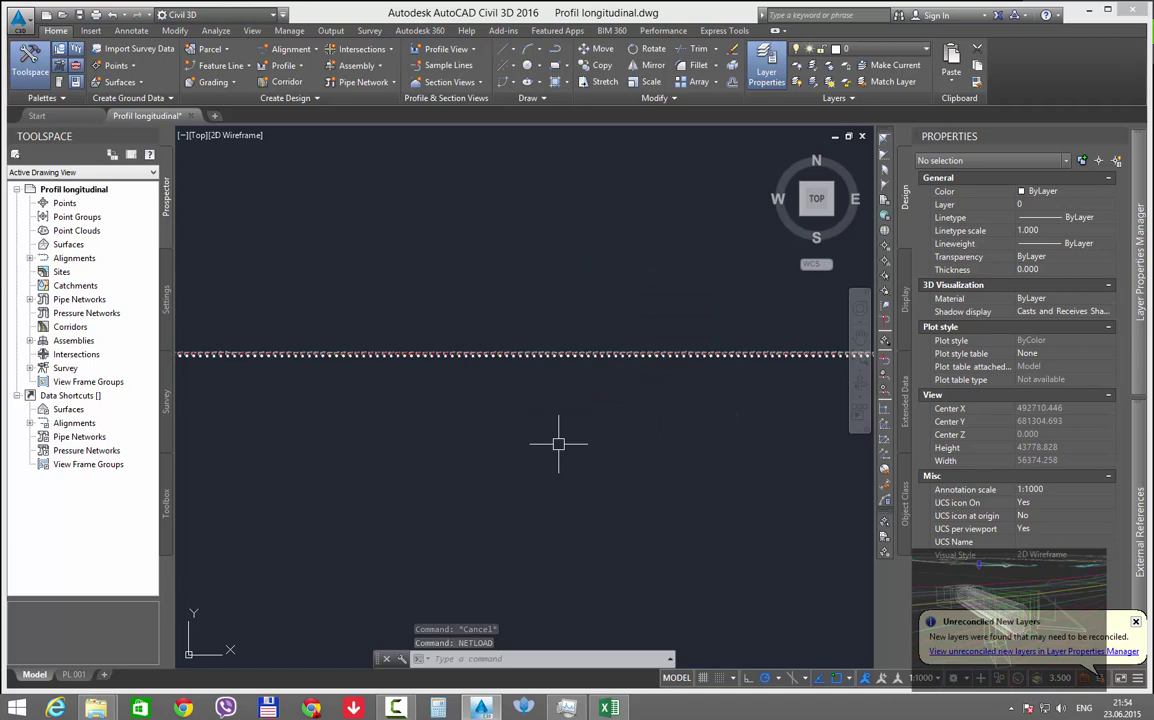
text(pl)
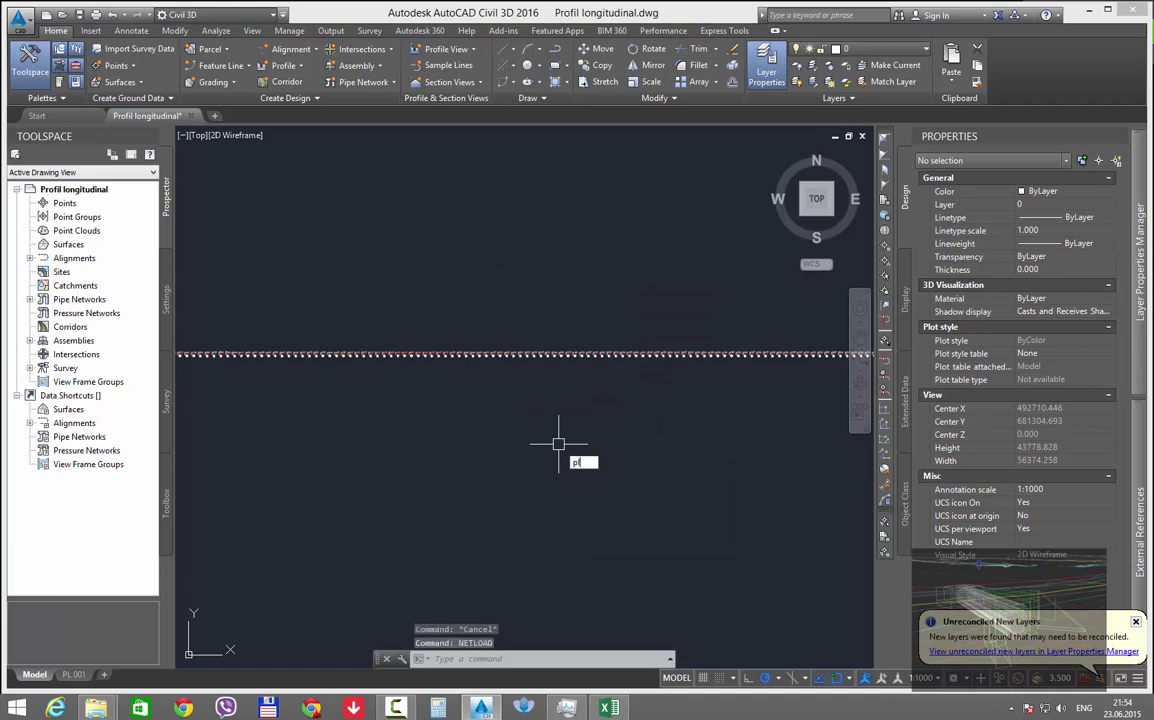
text(anse)
key(Return)
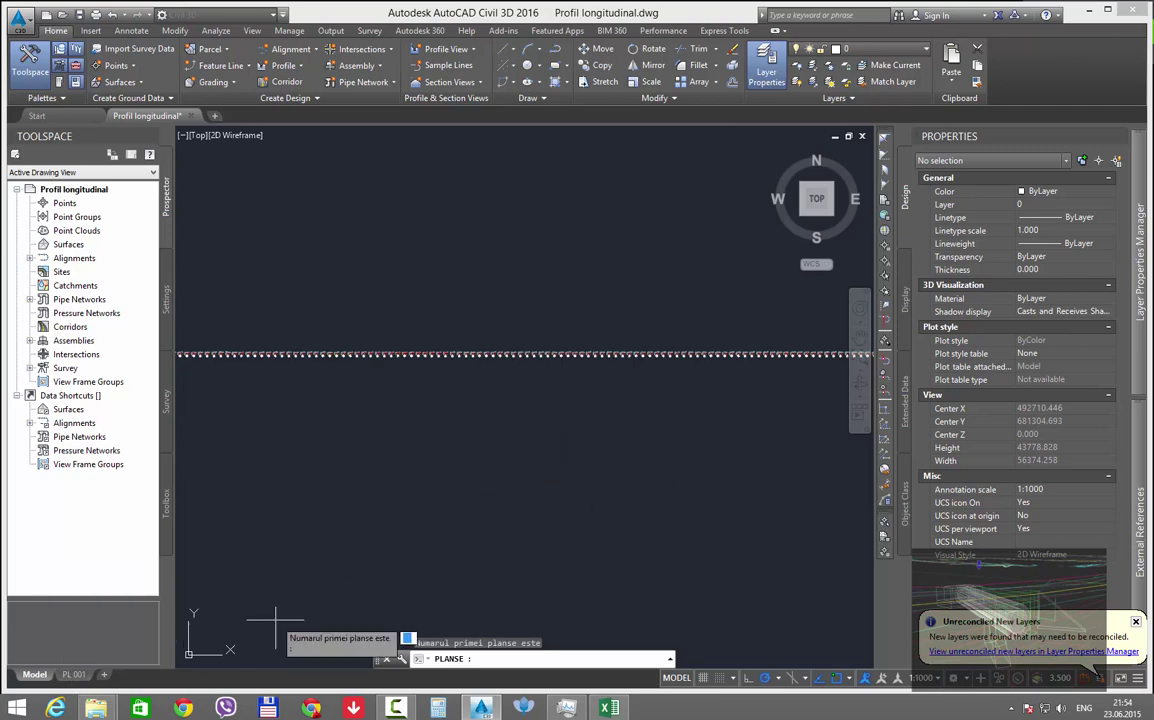
text(001)
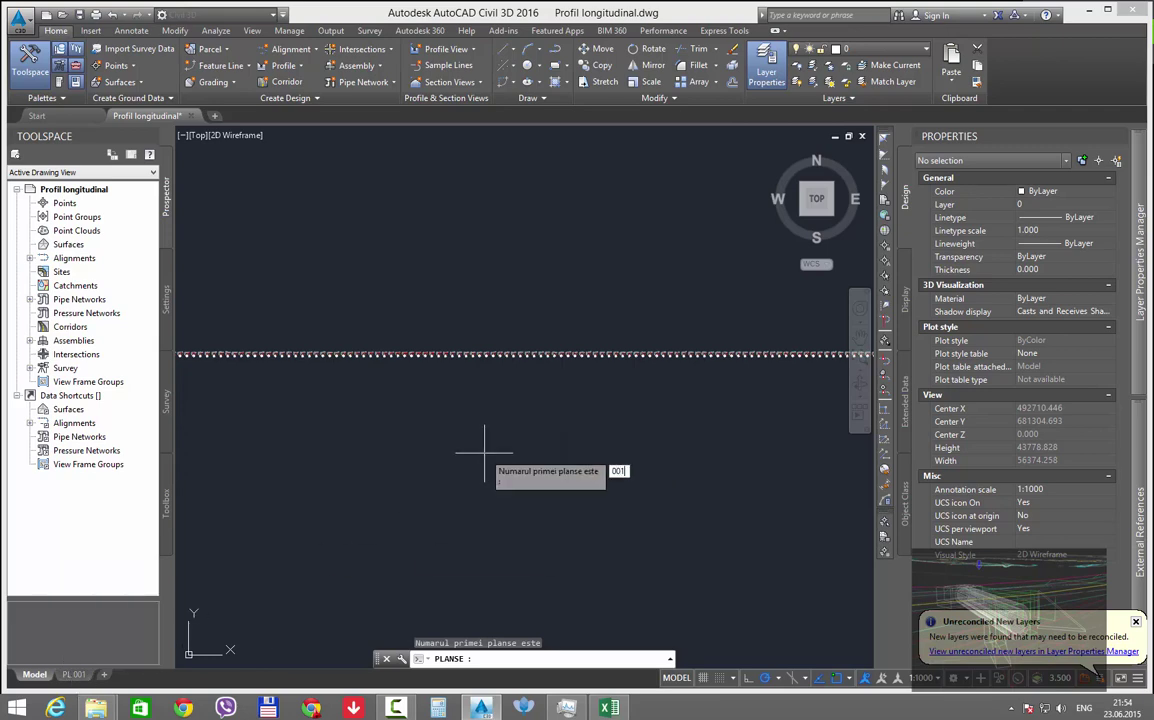
key(Return)
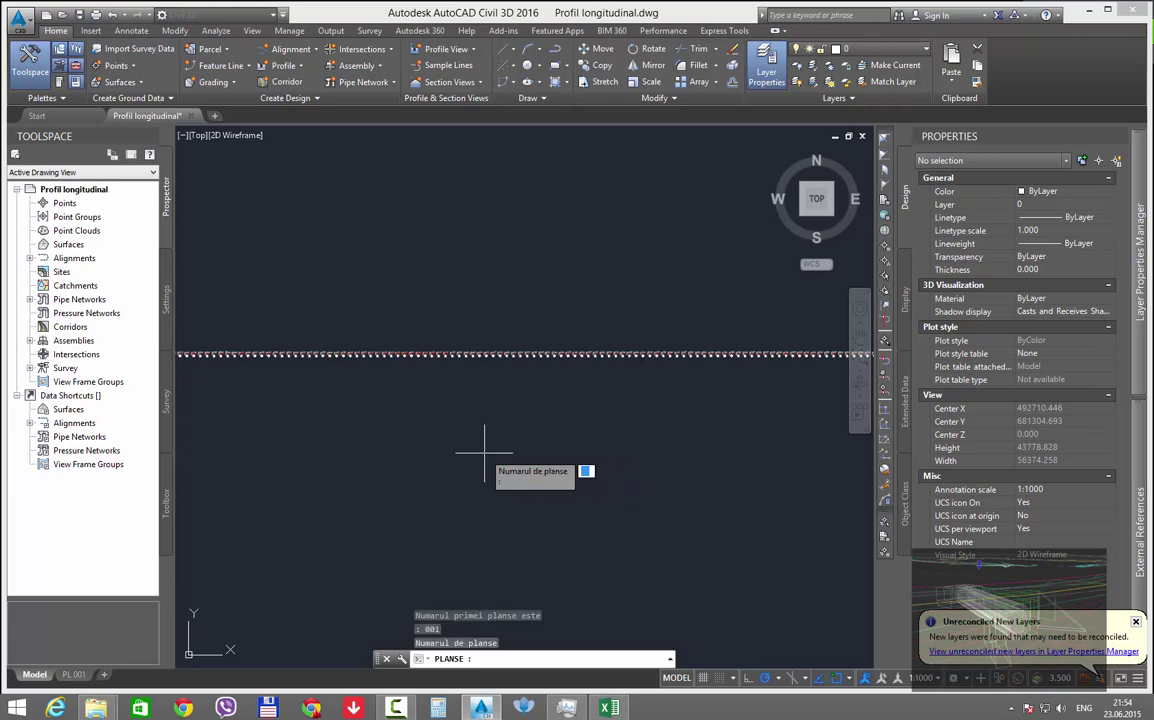
key(Escape)
Step: Check the column count of the circle array along the profiles and deselect the array
scroll(536, 438, down, 1)
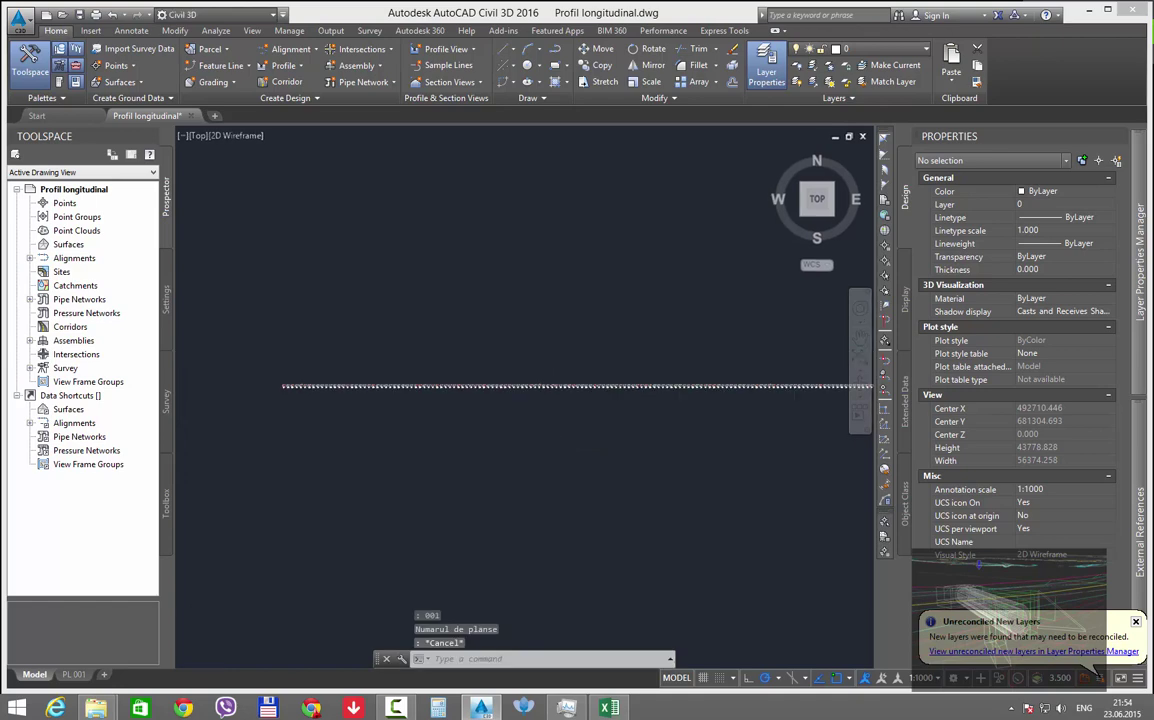
scroll(597, 453, down, 2)
click(700, 427)
mouse_move(710, 427)
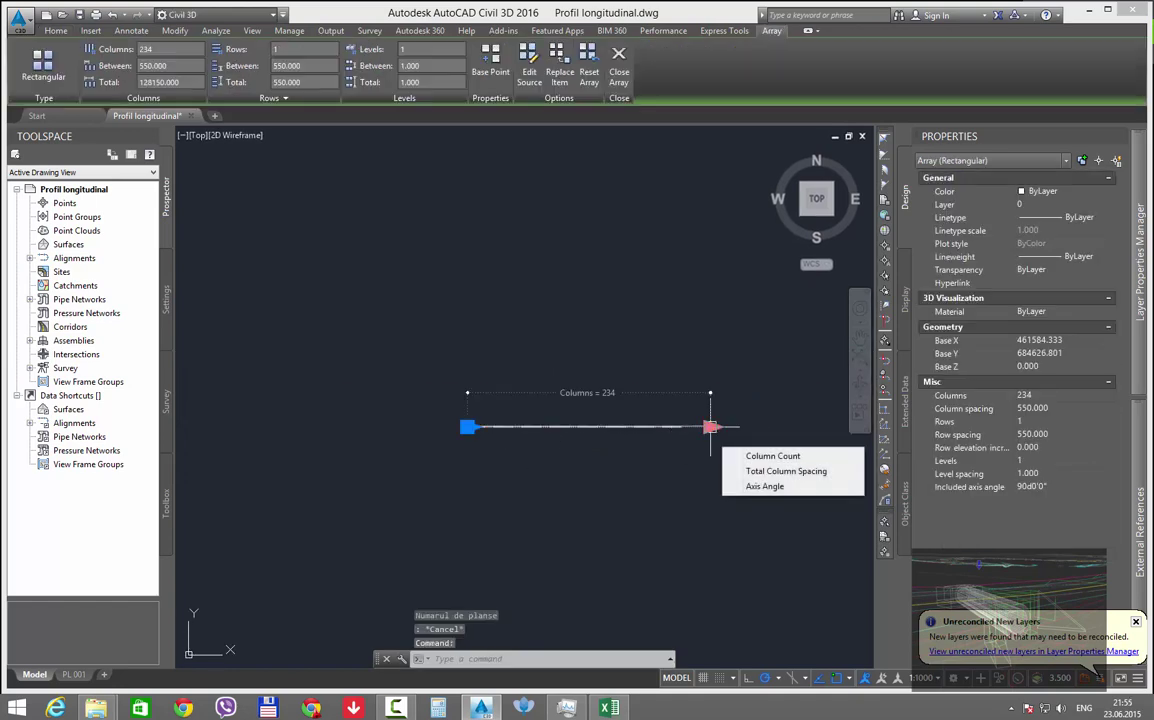
key(Escape)
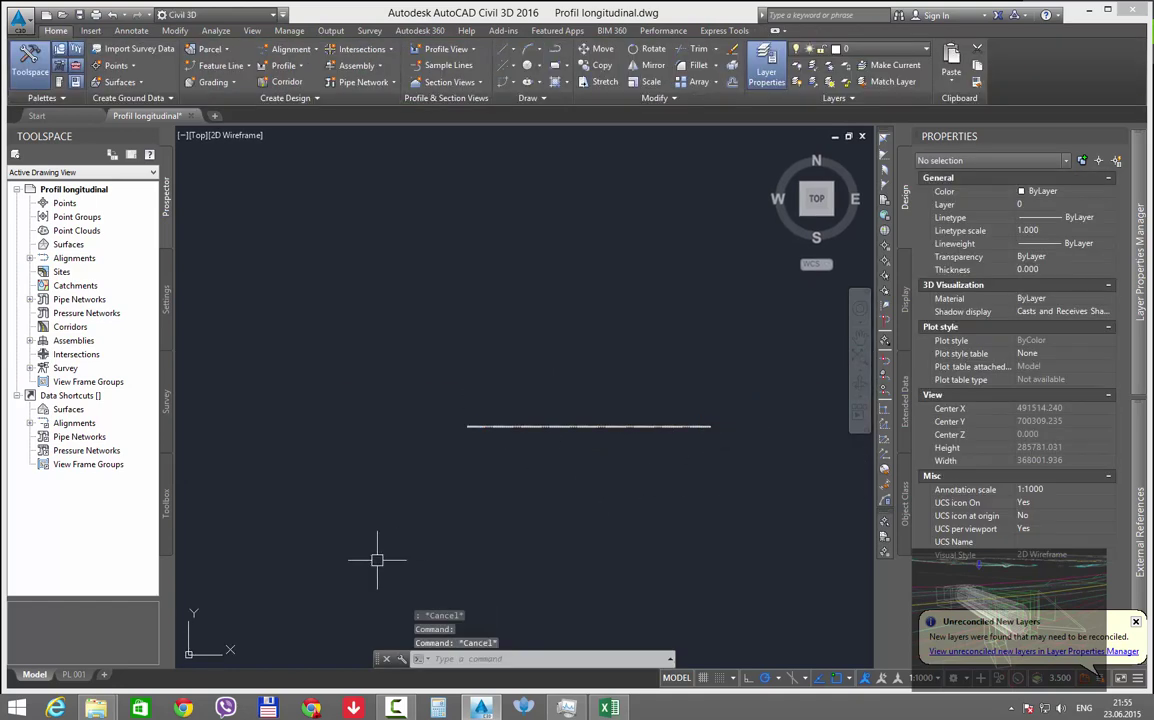
text(pla)
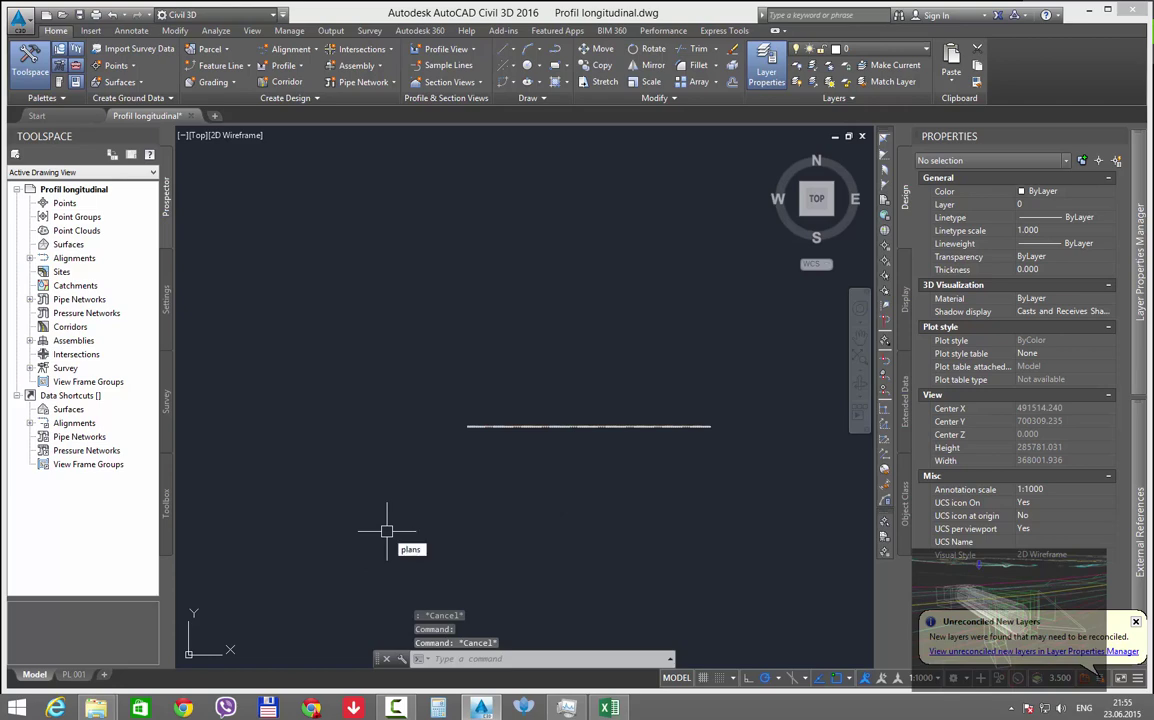
text(ns)
key(Return)
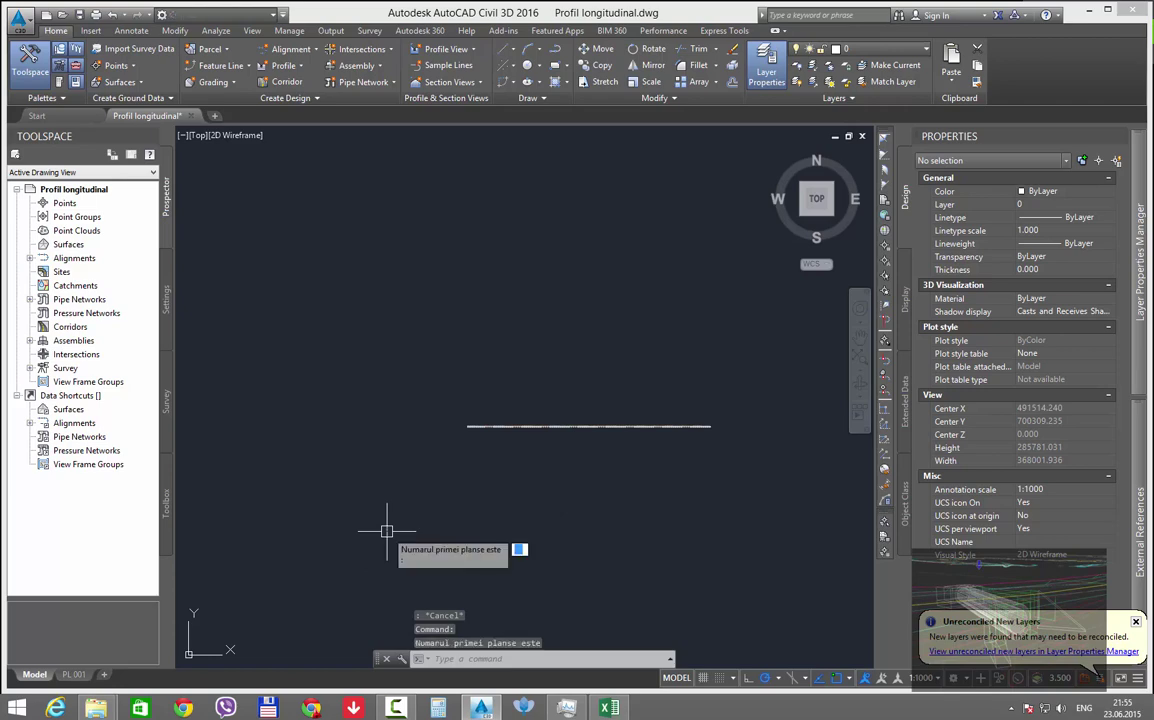
text(001)
key(Return)
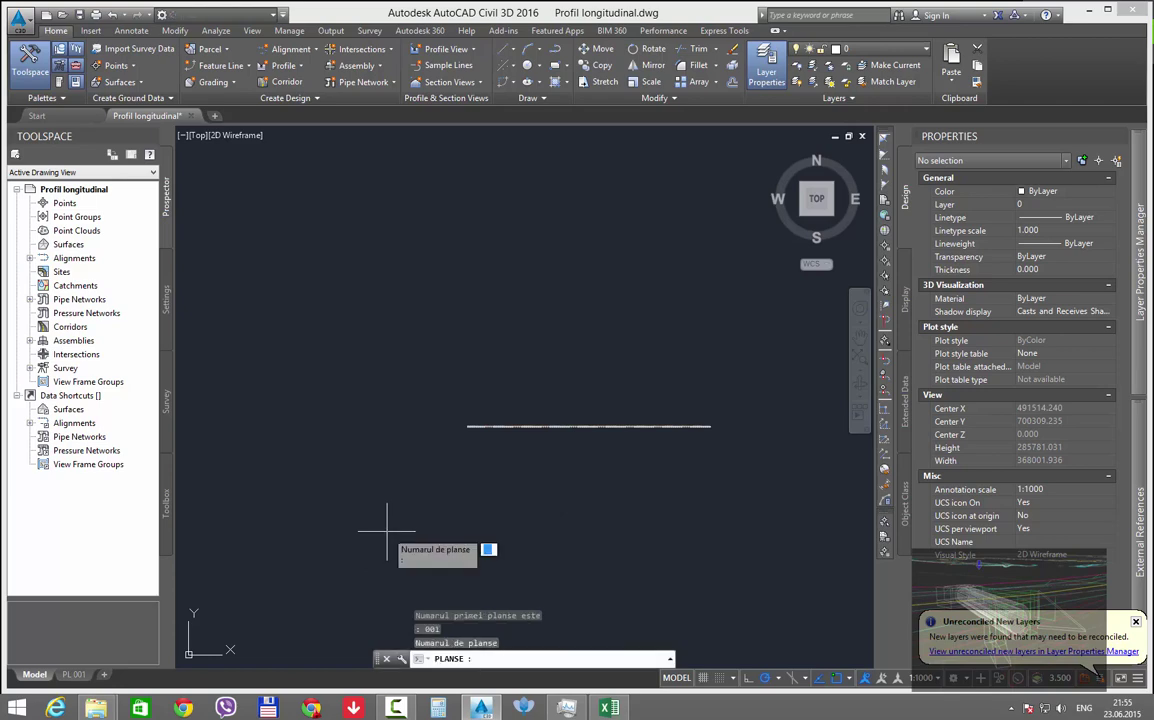
text(234)
key(Return)
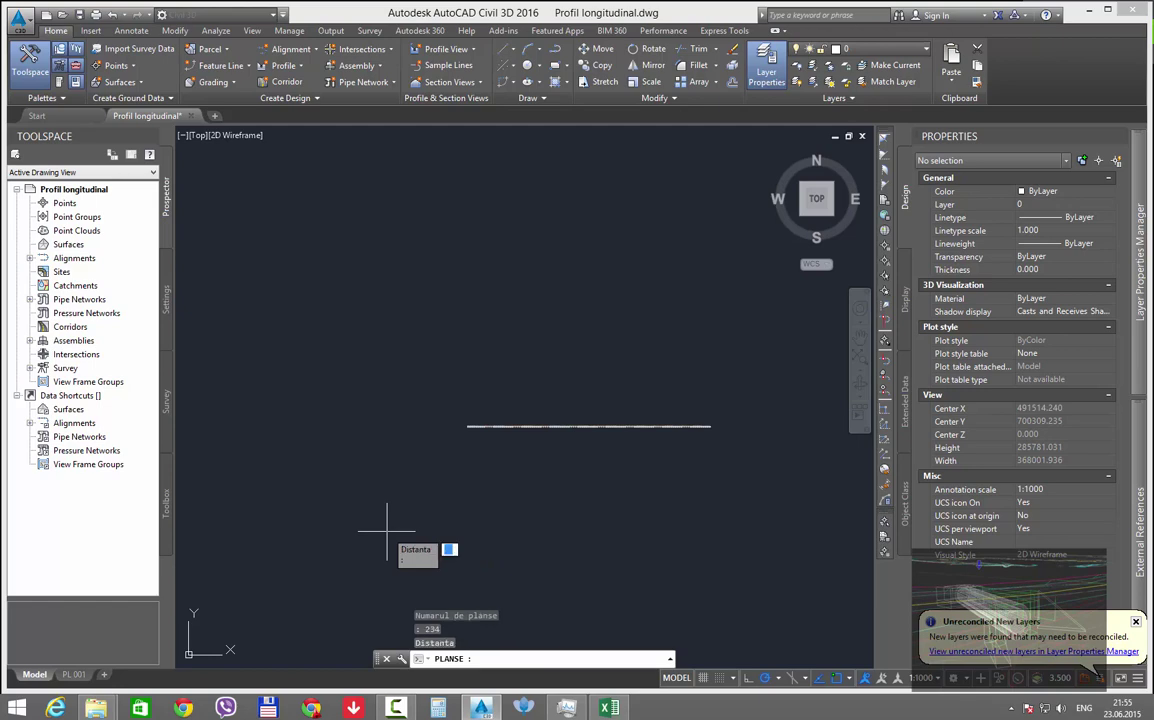
text(550)
key(Escape)
Step: Run PLANSE from the PL 001 layout with first sheet number 001, 234 sheets and a distance of 550
click(74, 675)
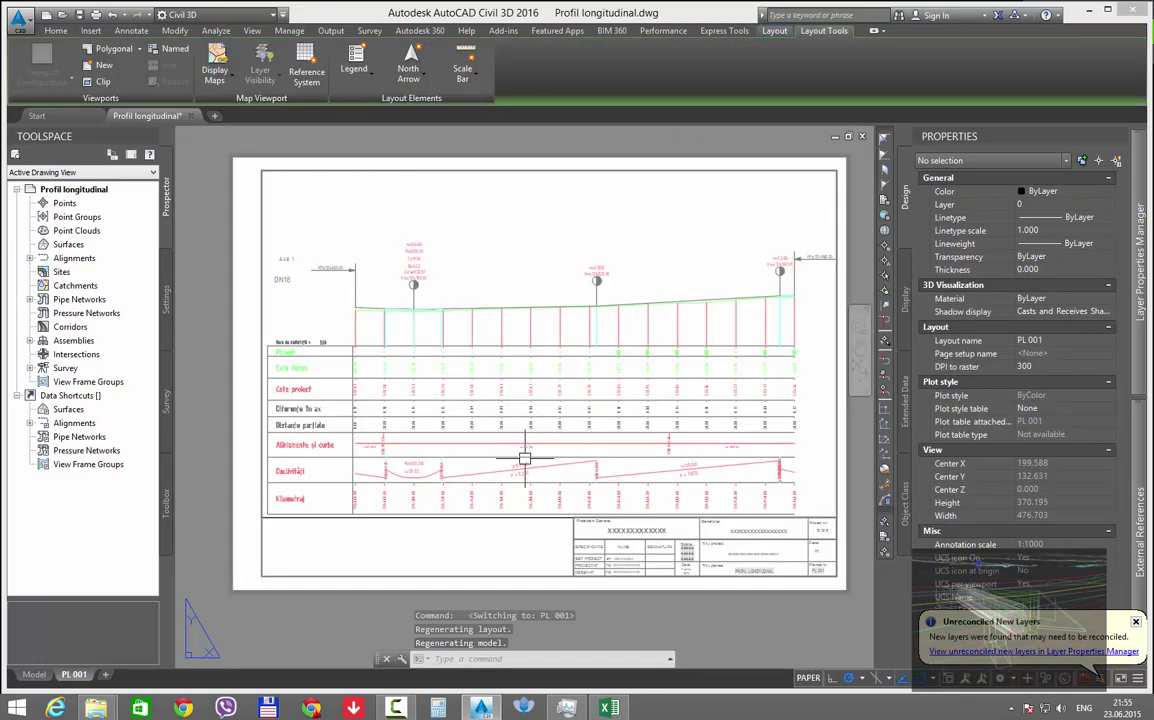
text(planse)
key(Return)
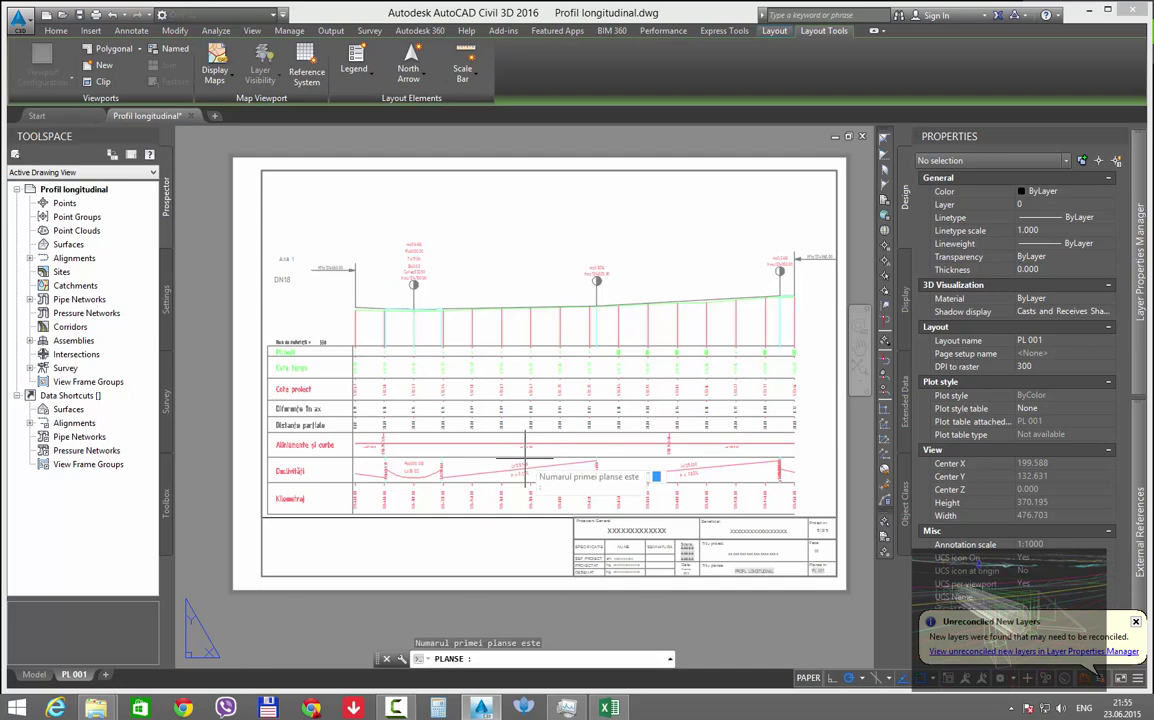
text(001)
key(Return)
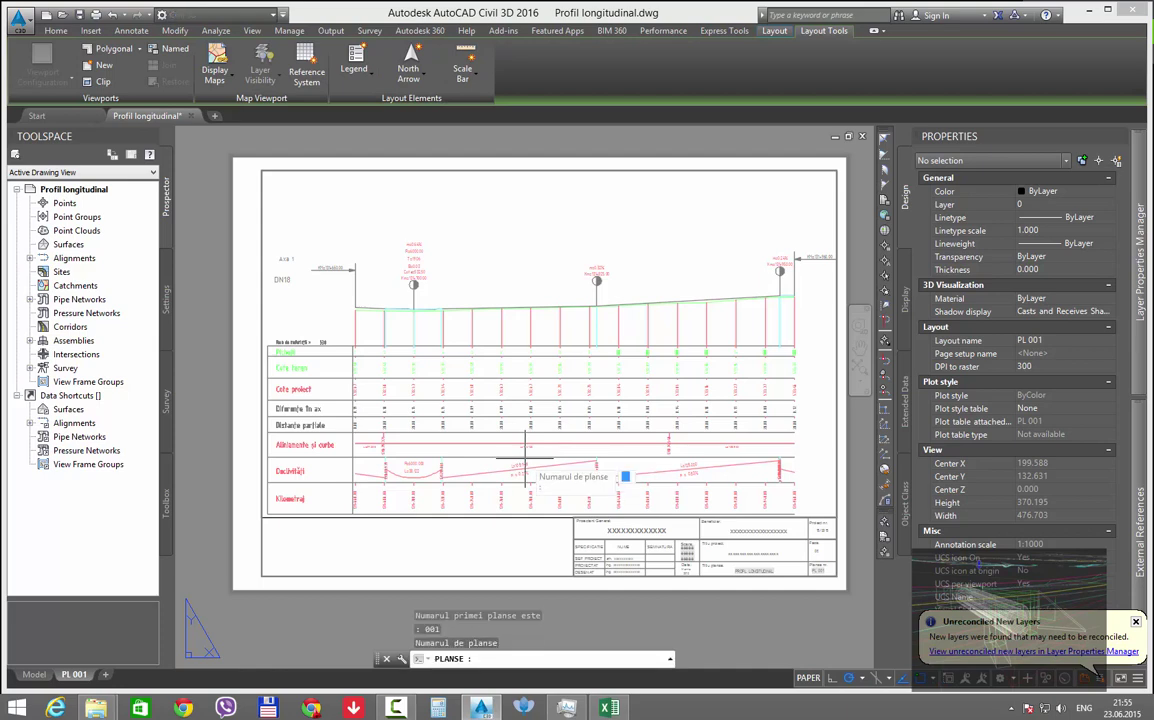
text(234)
key(Return)
text(550)
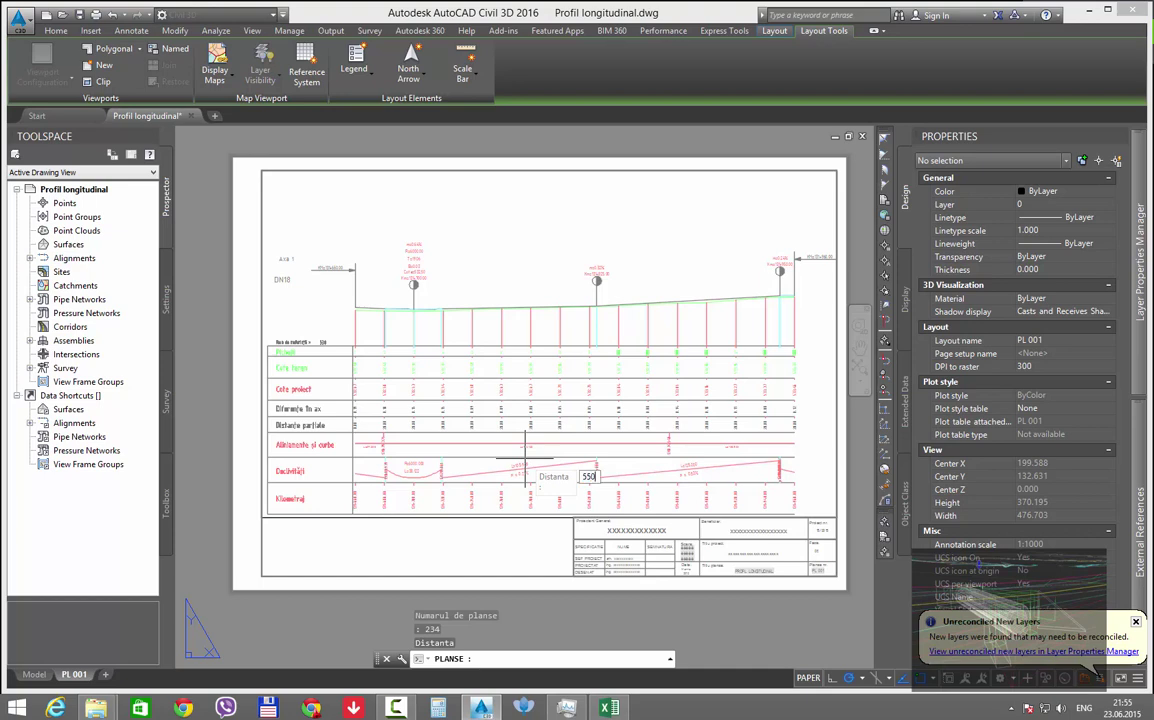
key(Return)
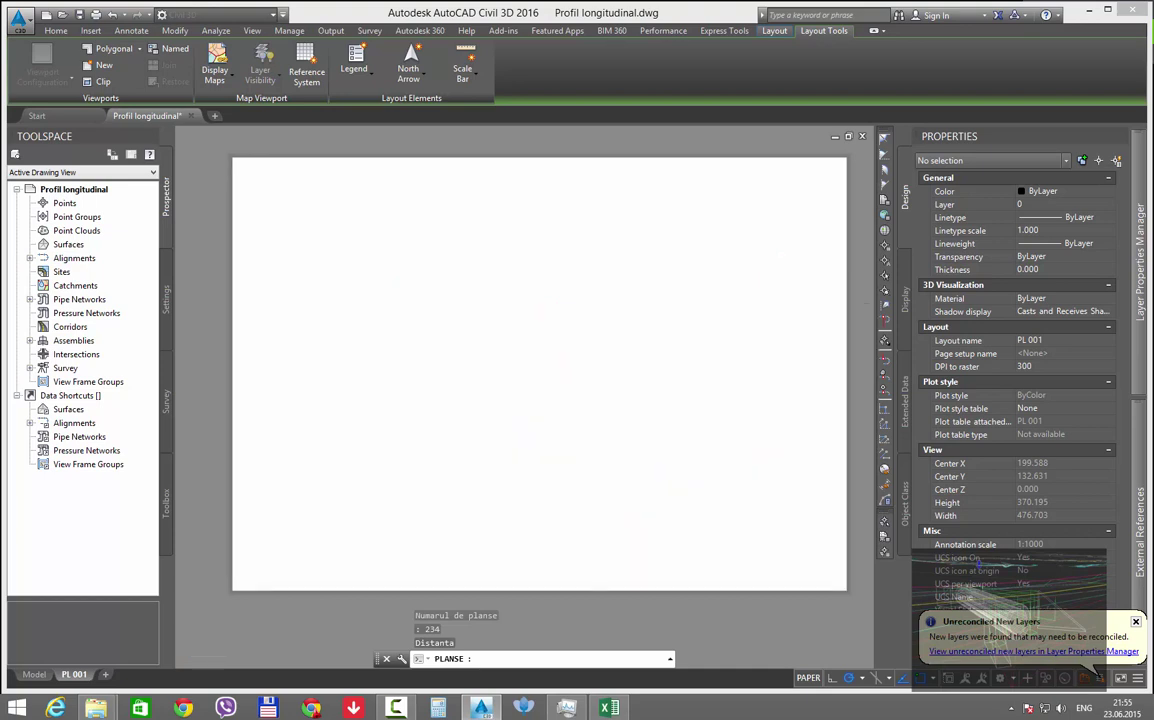